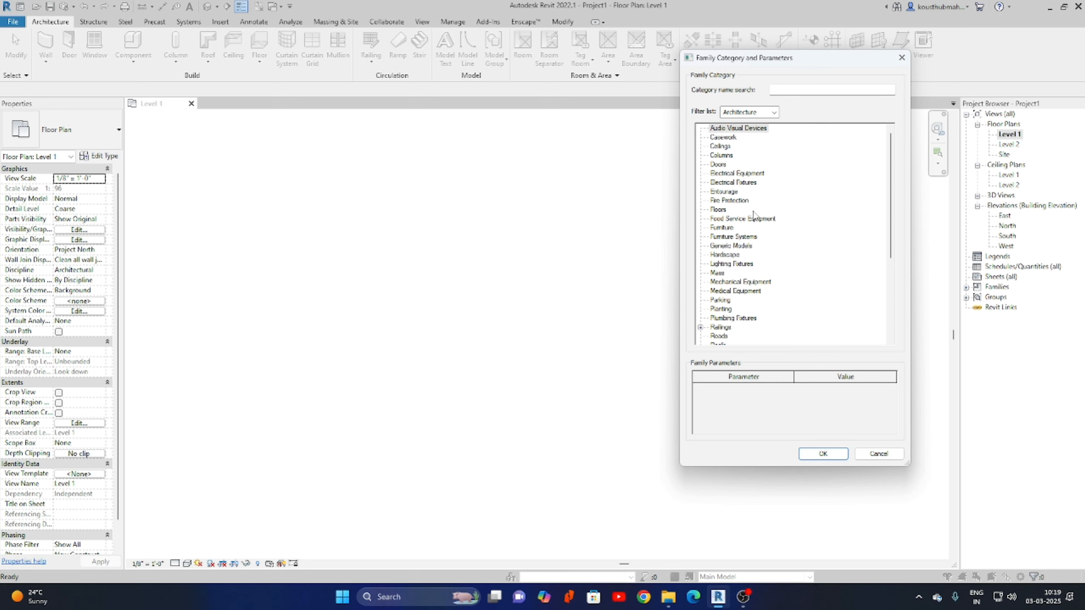
Choose Furniture as the in-place component's family category.
click(729, 229)
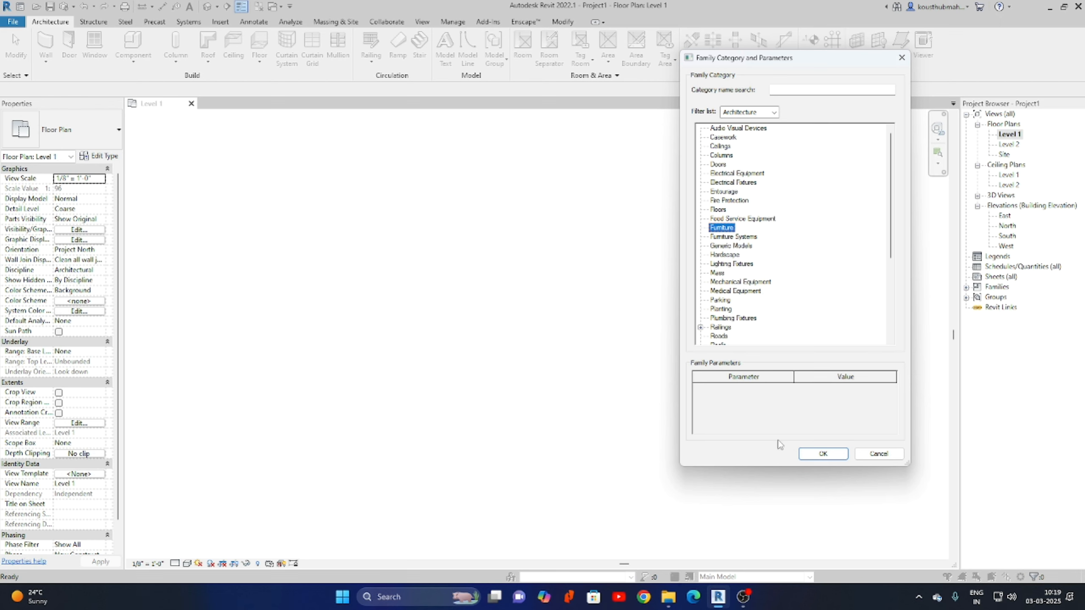
click(818, 455)
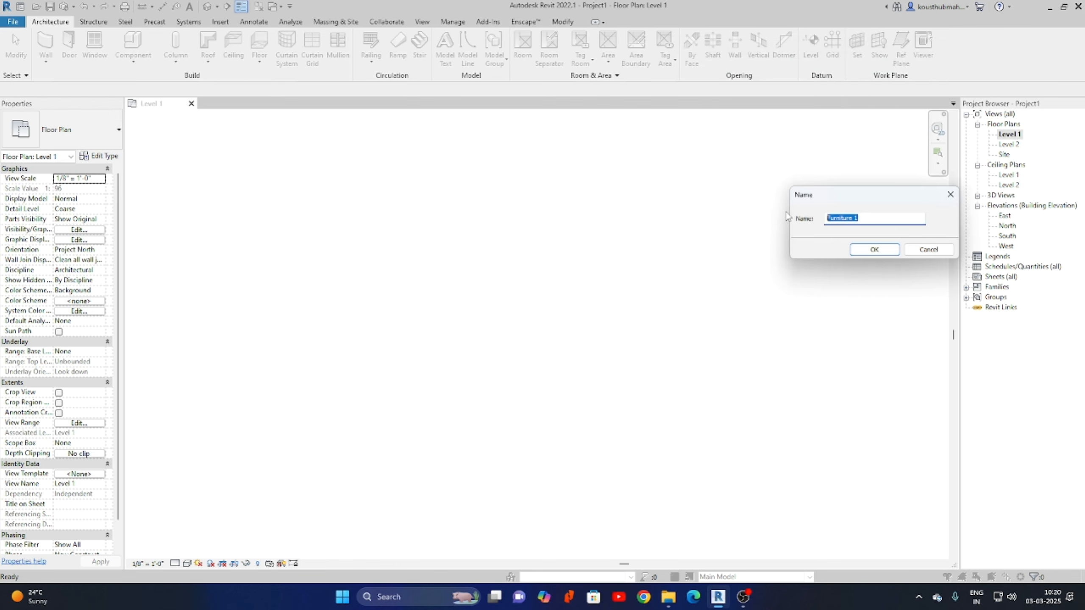
Name the in-place component 'Table' and enter the family editor.
text(Table)
click(874, 250)
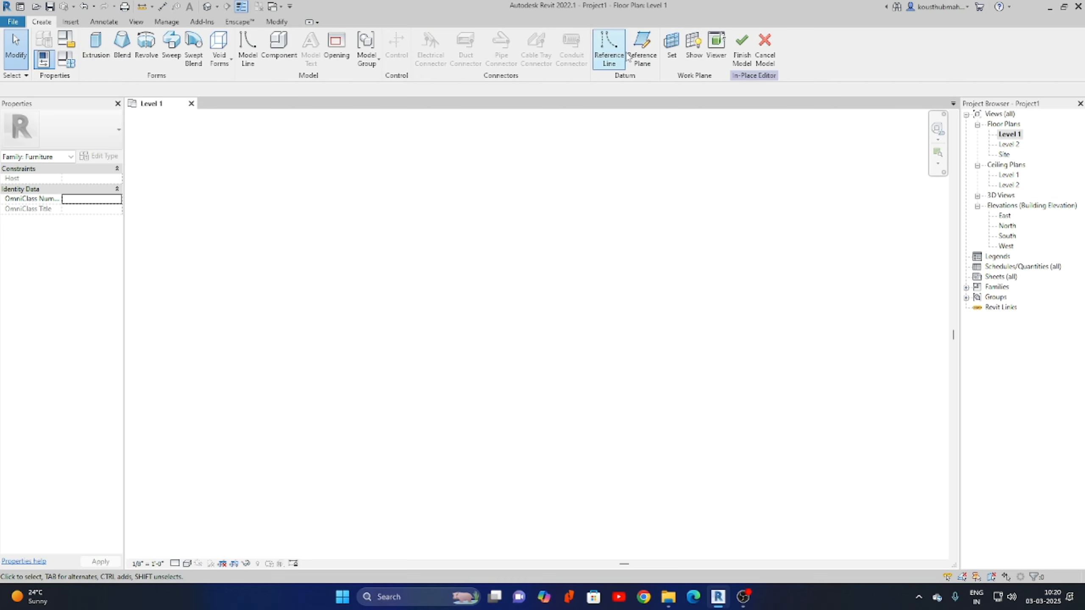
Draw a vertical and a horizontal reference plane crossing at the plan centre.
click(640, 47)
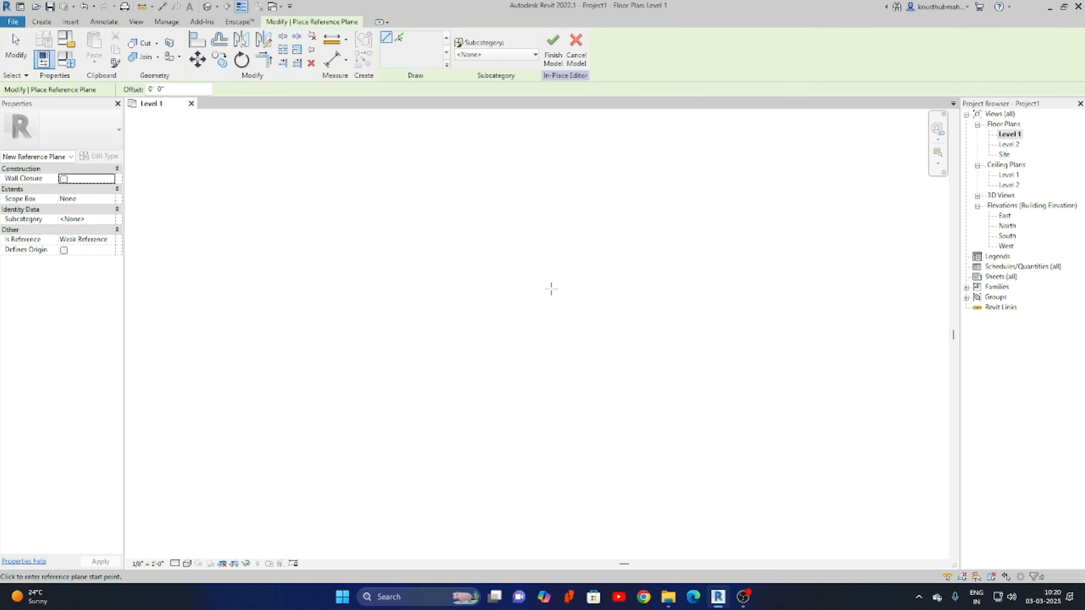
click(535, 221)
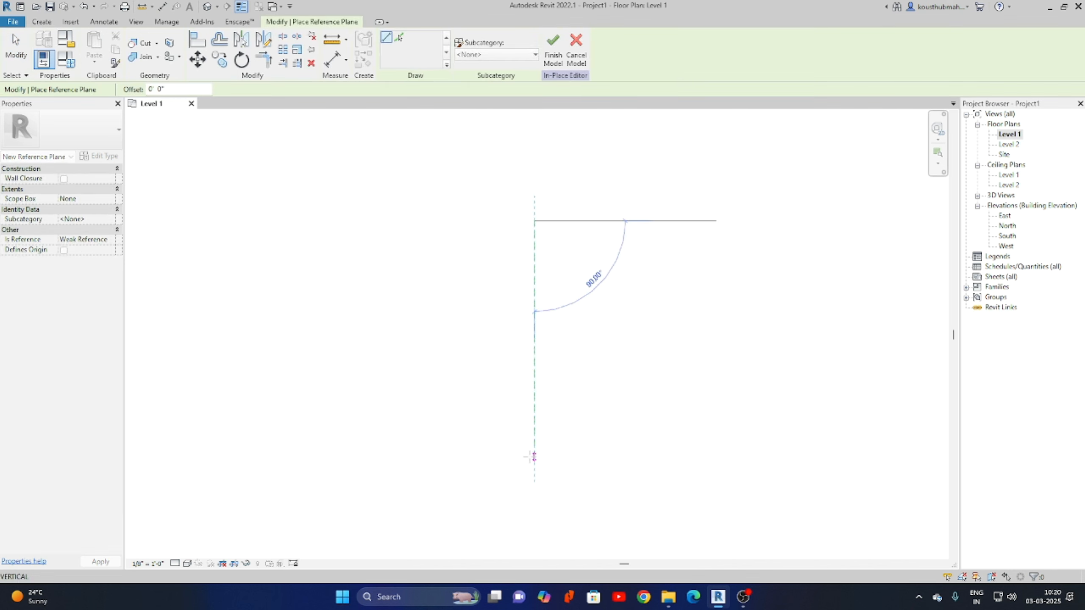
click(535, 456)
click(413, 319)
click(659, 319)
right_click(638, 256)
click(645, 262)
right_click(651, 259)
click(674, 268)
Pin both crossing reference planes in place.
drag(600, 397, 498, 276)
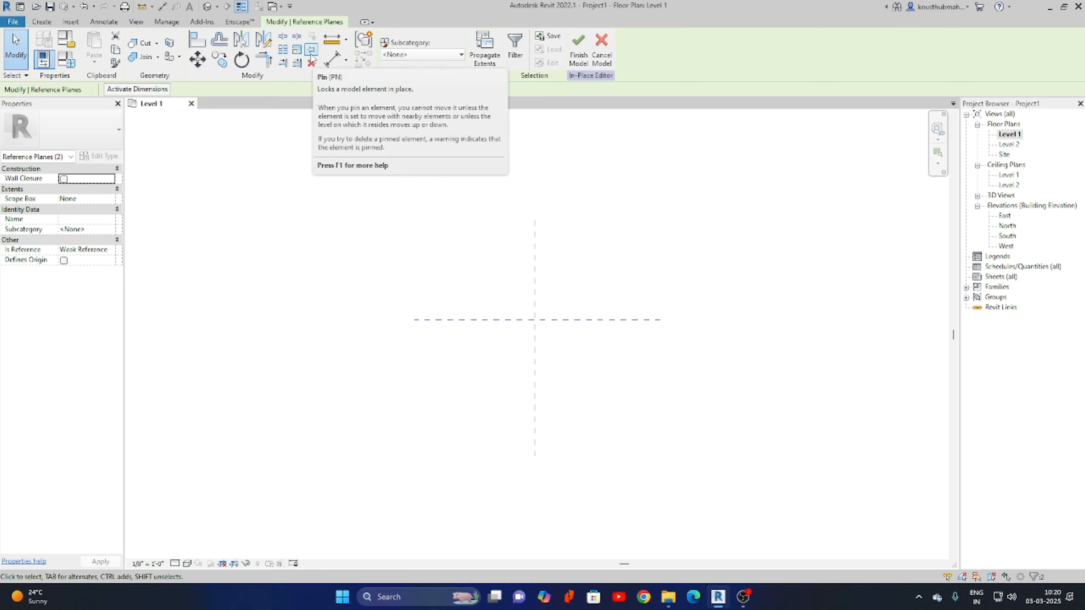
click(312, 57)
click(636, 342)
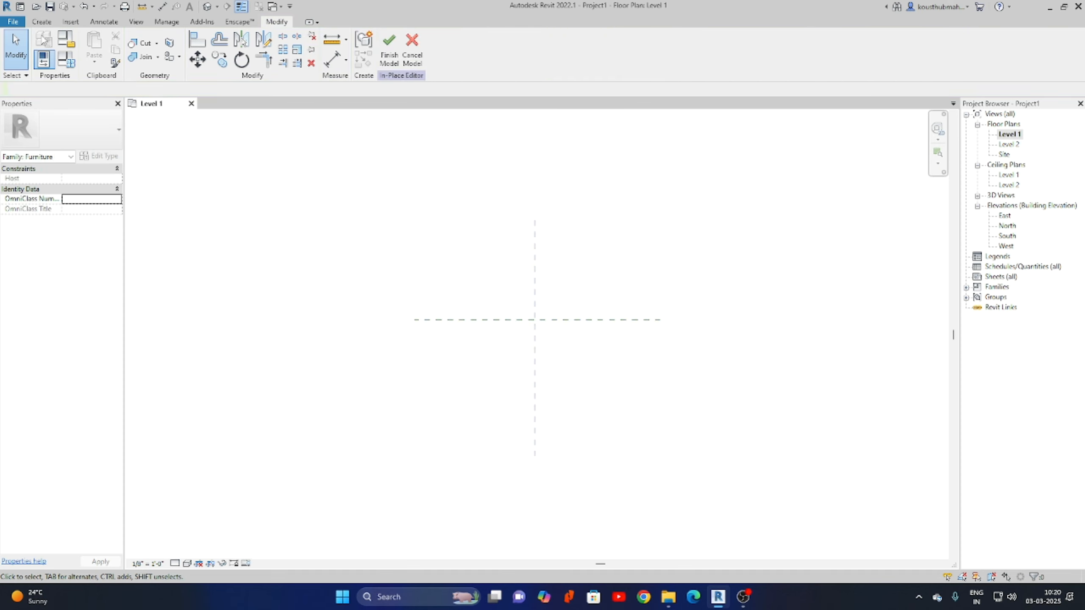
Open the South elevation and draw a horizontal reference plane just above Level 1.
double_click(1007, 237)
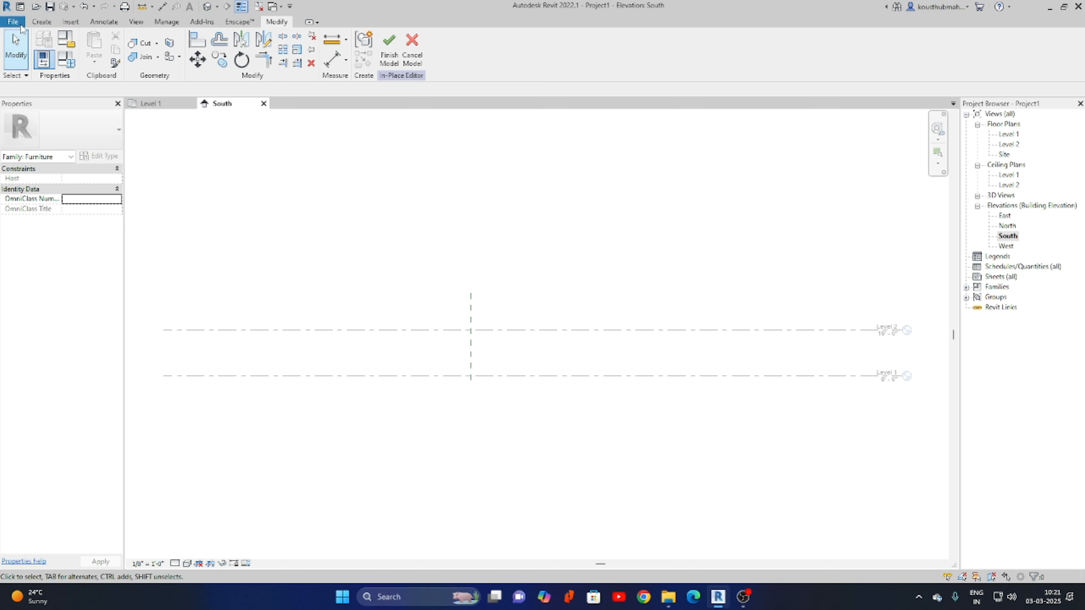
click(42, 21)
click(641, 48)
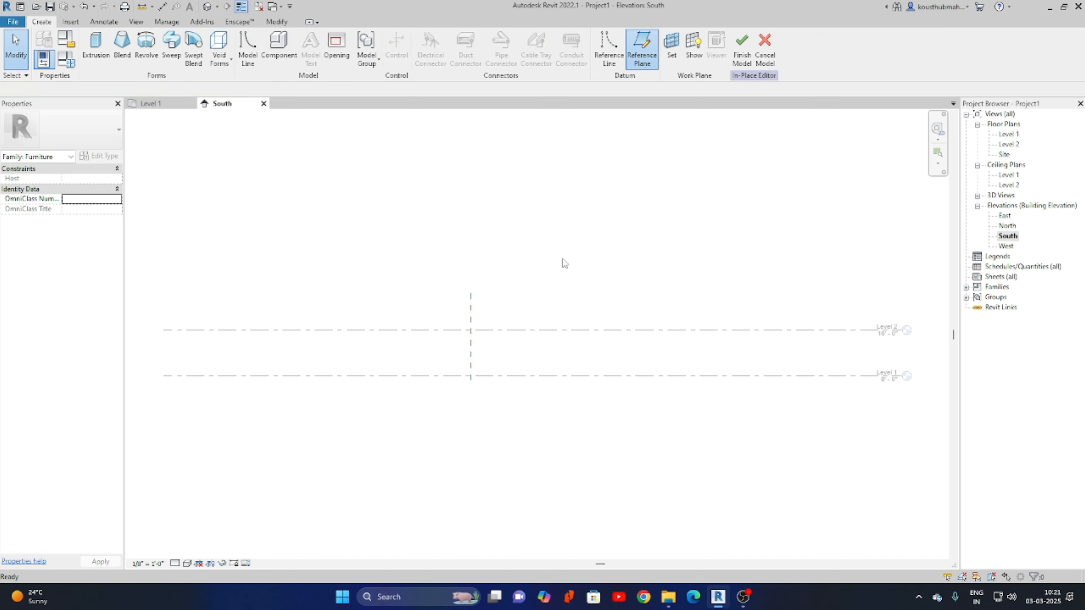
scroll(474, 371, up, 5)
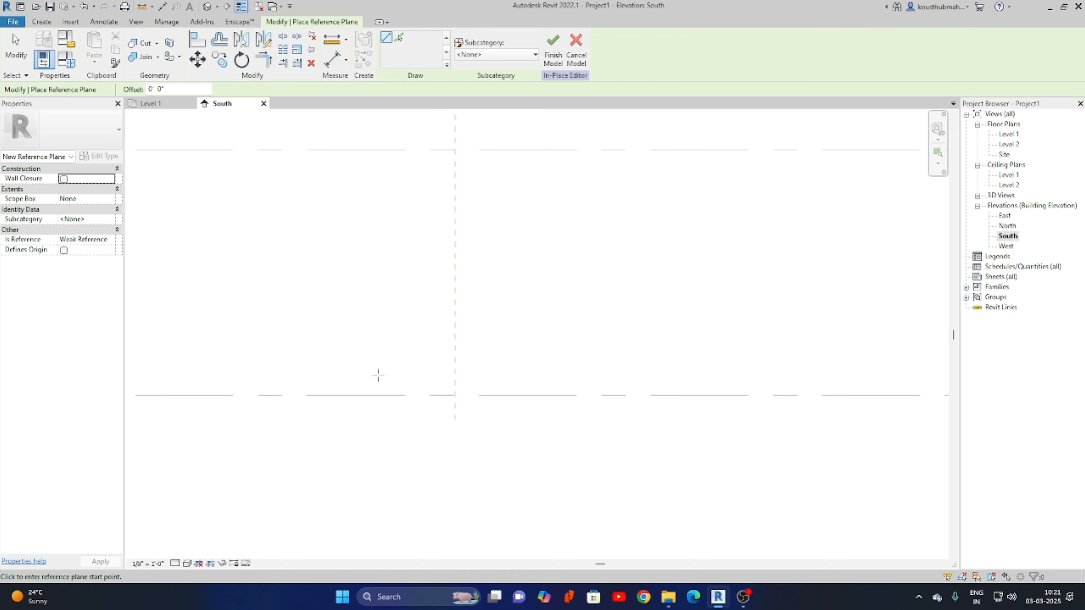
click(354, 377)
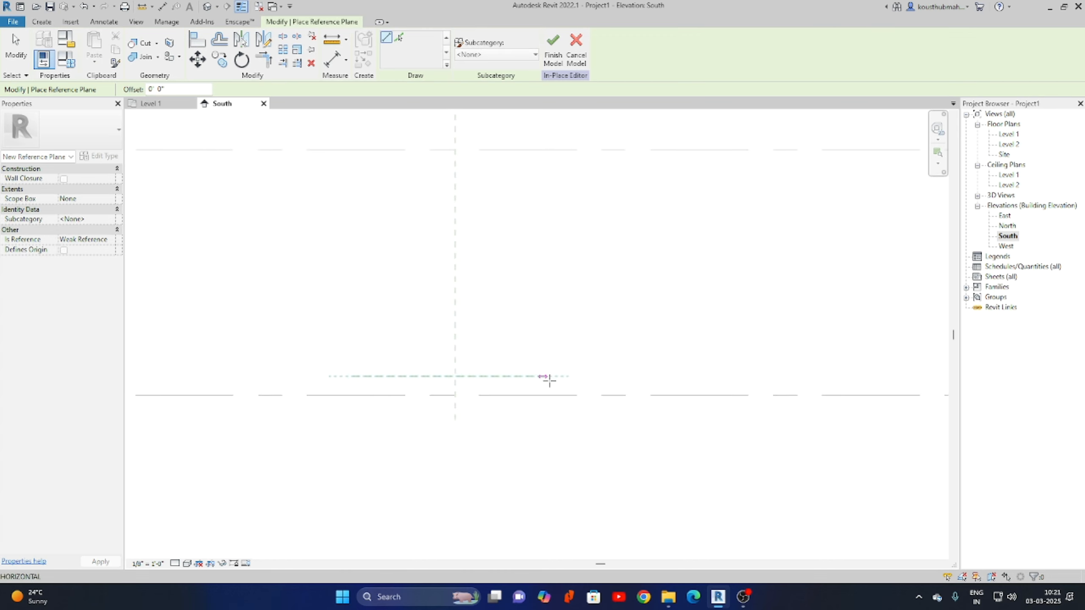
click(622, 376)
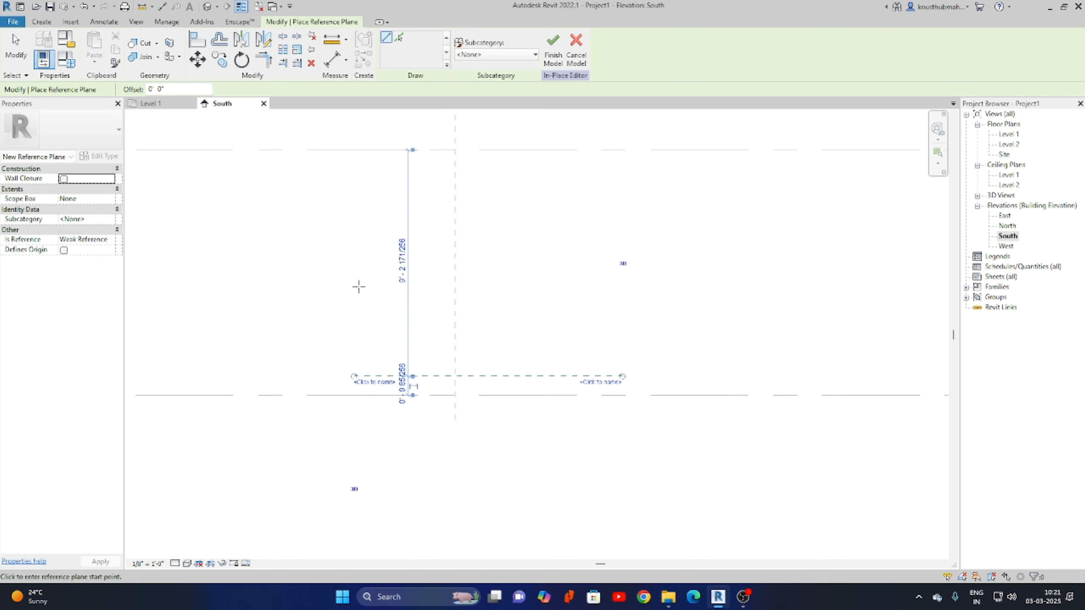
Add two close horizontal reference planes higher up for the table top.
click(354, 312)
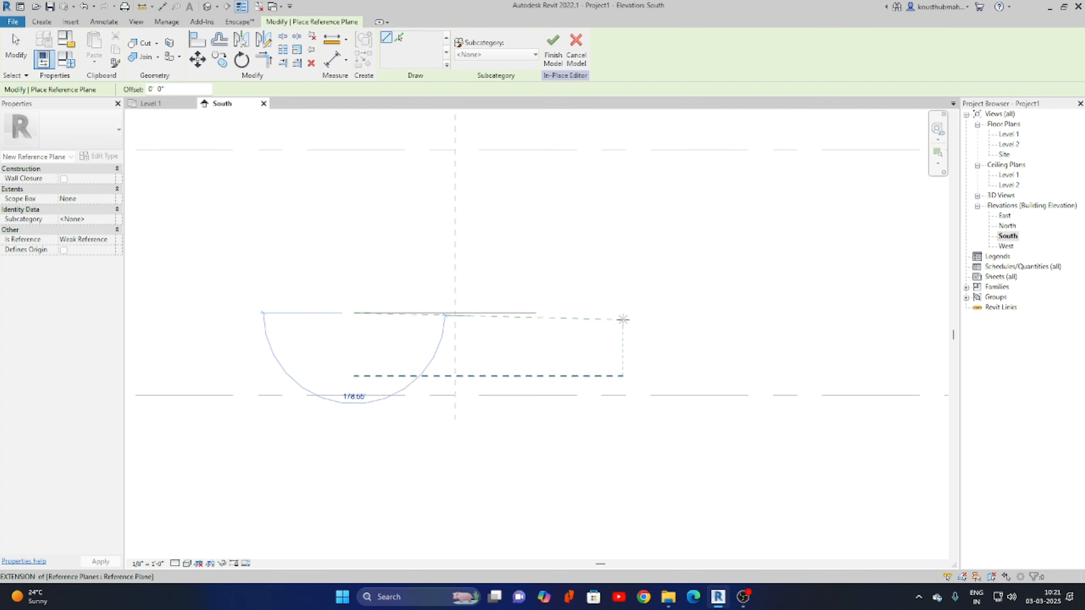
click(623, 319)
key(ctrl+z)
click(351, 313)
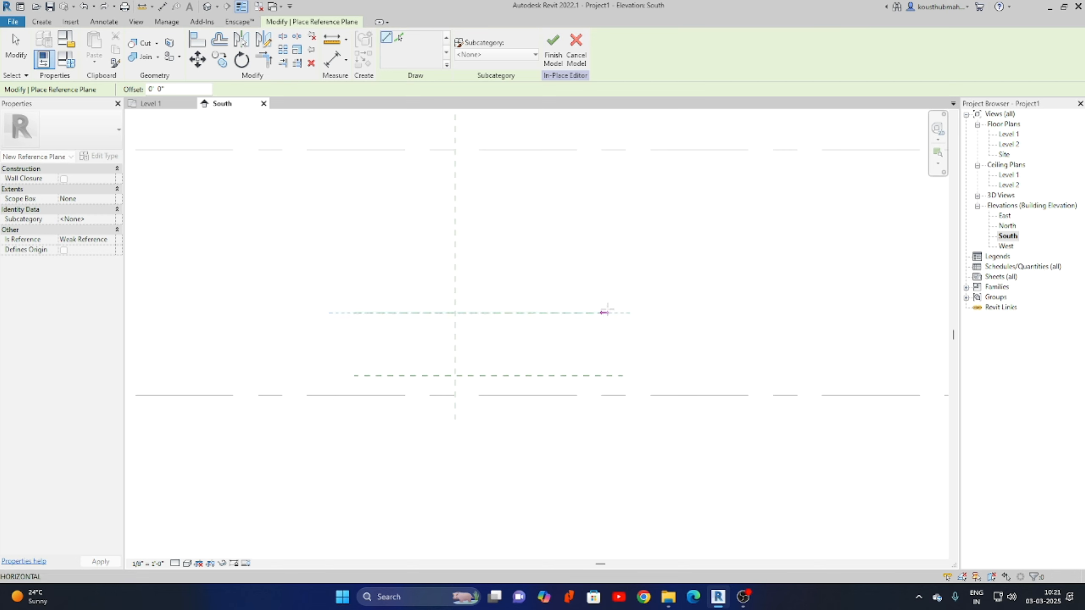
click(623, 312)
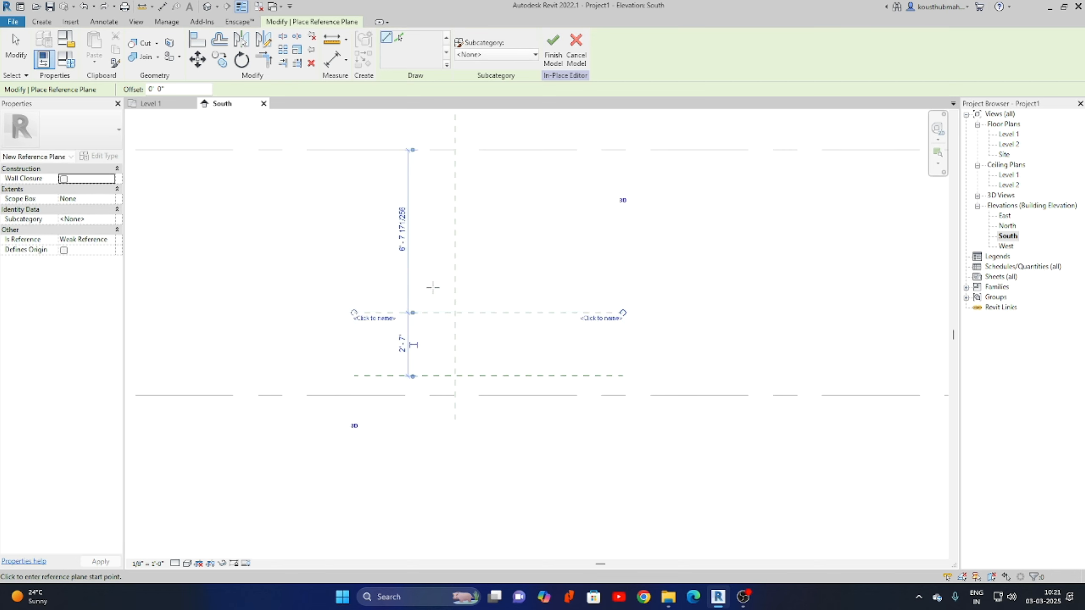
click(354, 294)
click(623, 294)
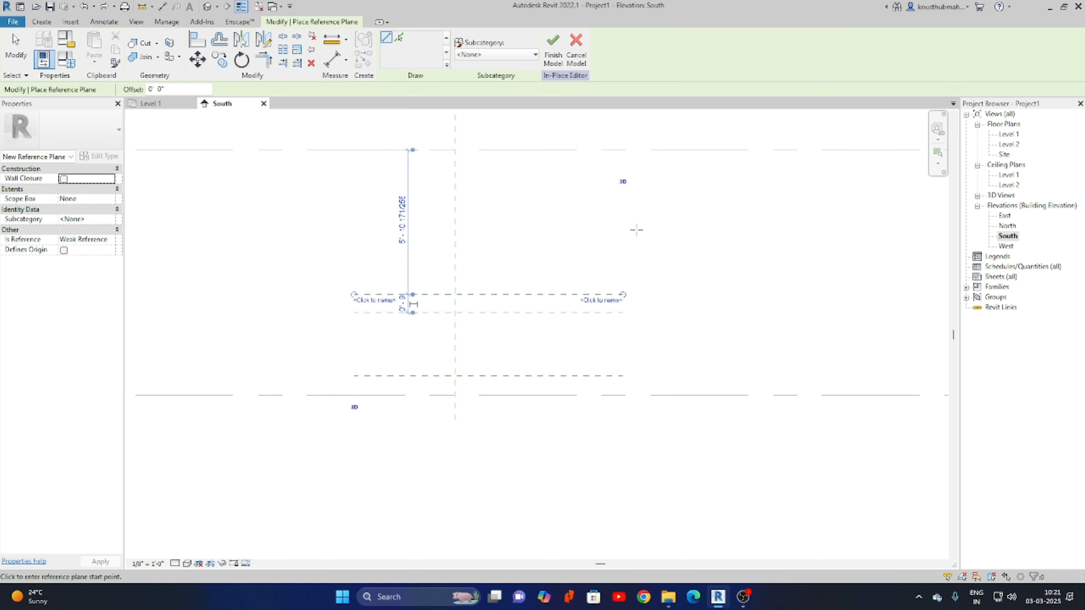
right_click(657, 235)
click(686, 240)
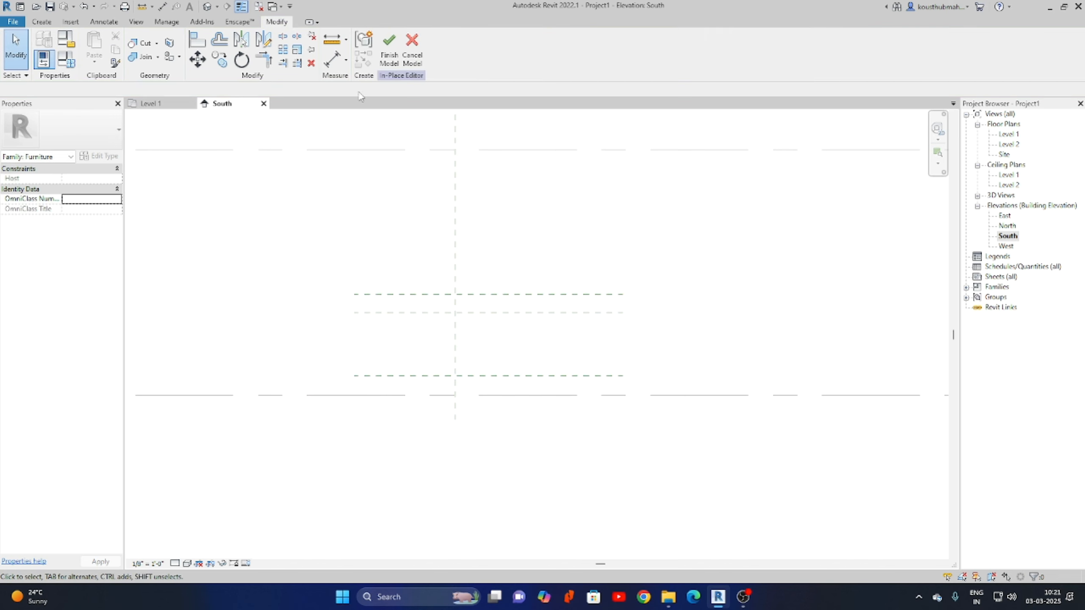
Dimension Level 1 to the lowest reference plane (0' - 9 11/32").
click(333, 62)
scroll(574, 406, up, 3)
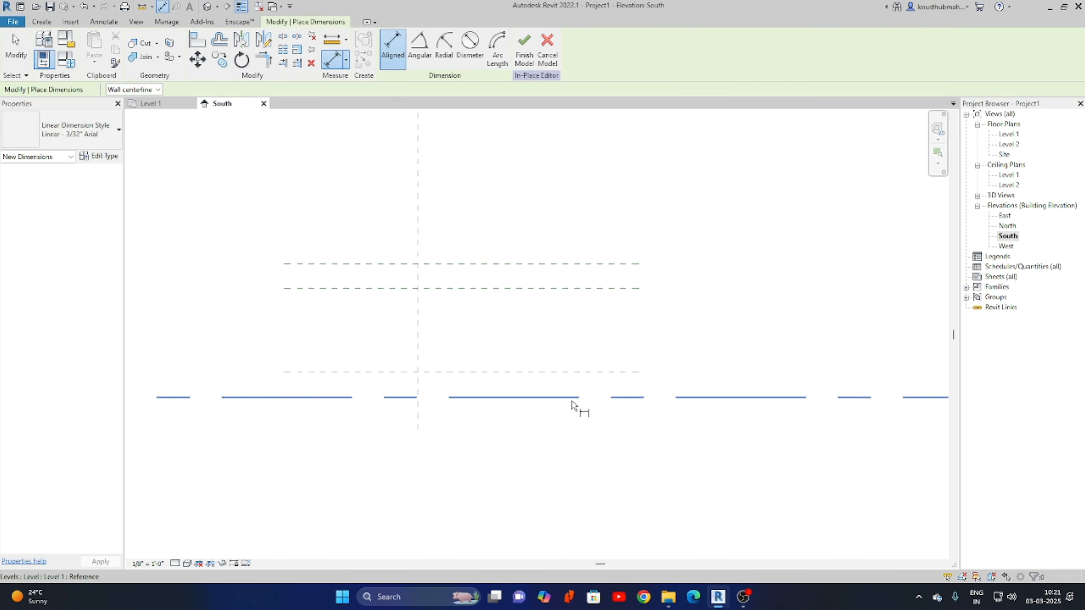
click(577, 397)
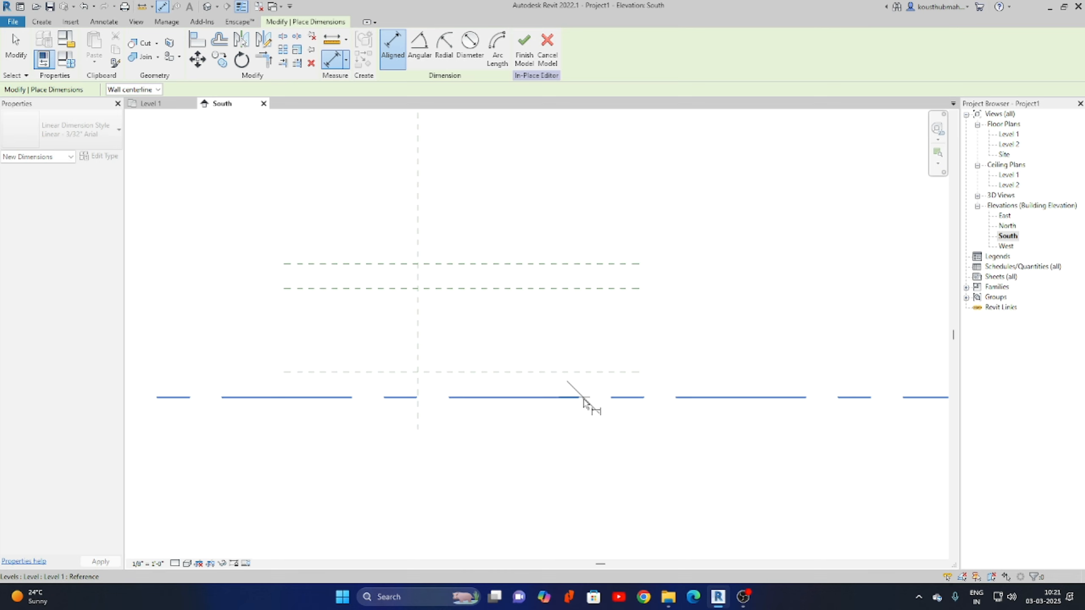
click(590, 372)
click(812, 385)
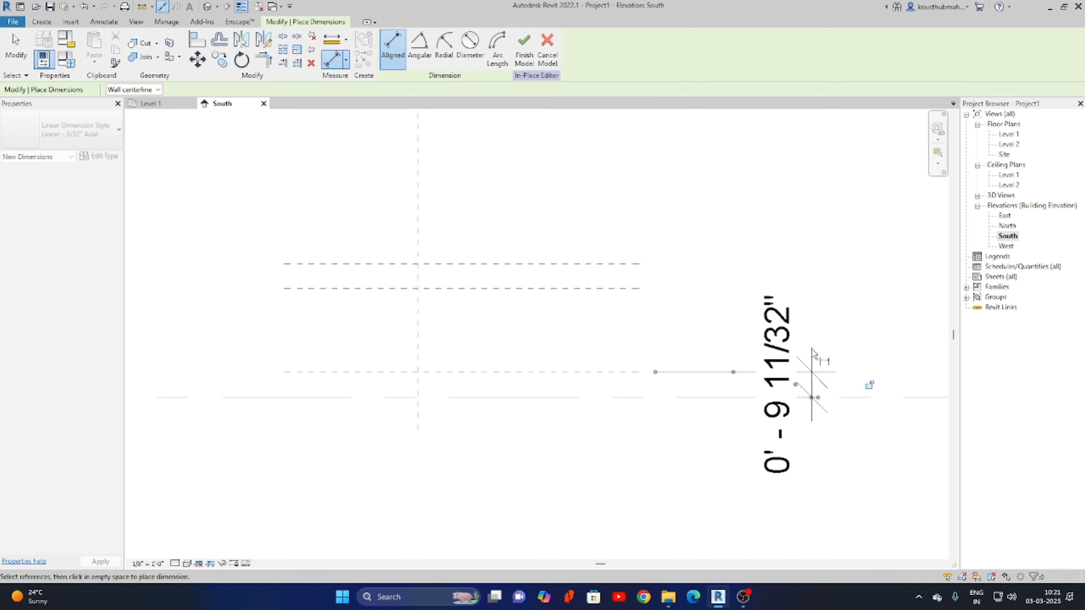
Add a 4' - 1 11/32" height dimension and a 0' - 9" table-top thickness dimension.
middle_drag(559, 416, 411, 496)
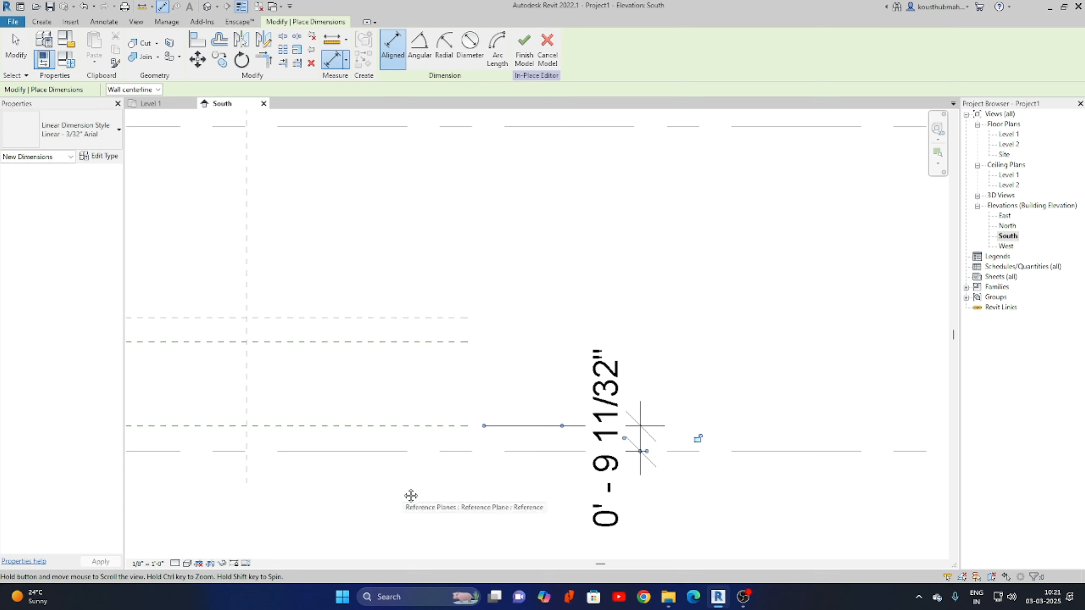
click(398, 454)
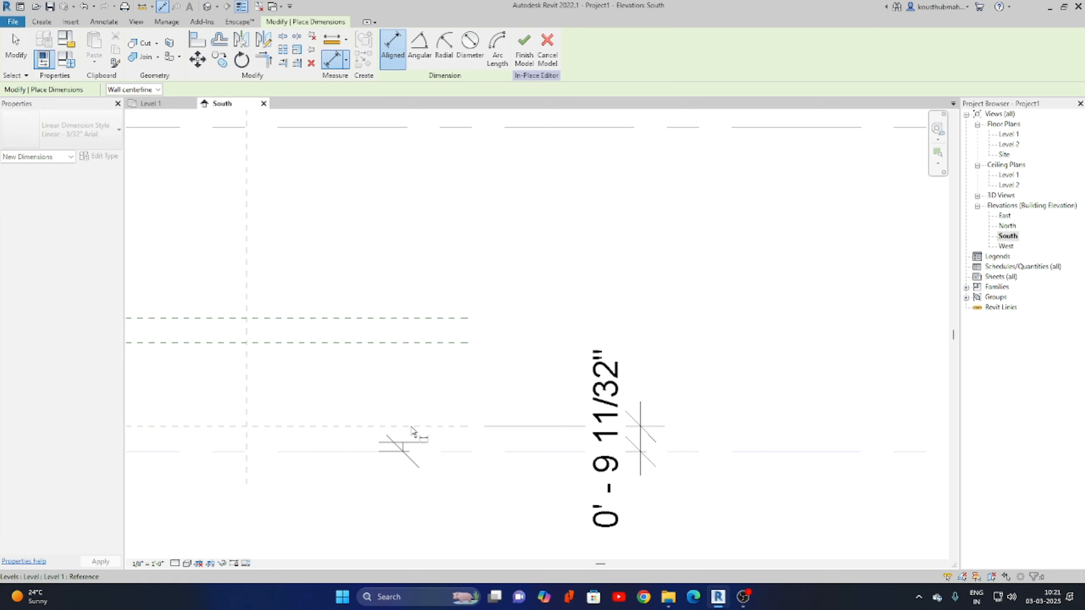
click(429, 318)
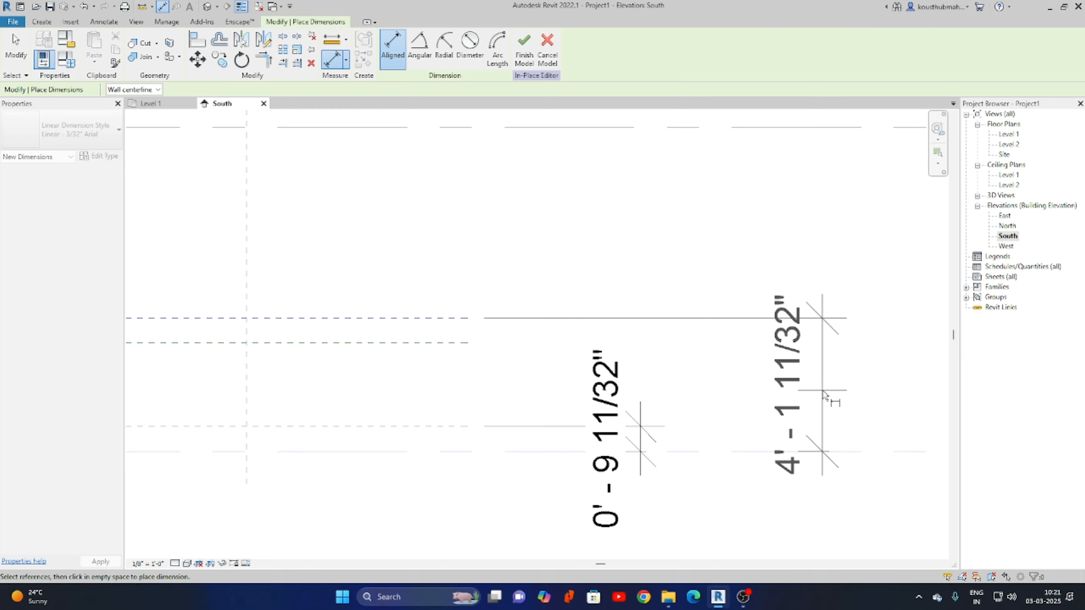
click(856, 385)
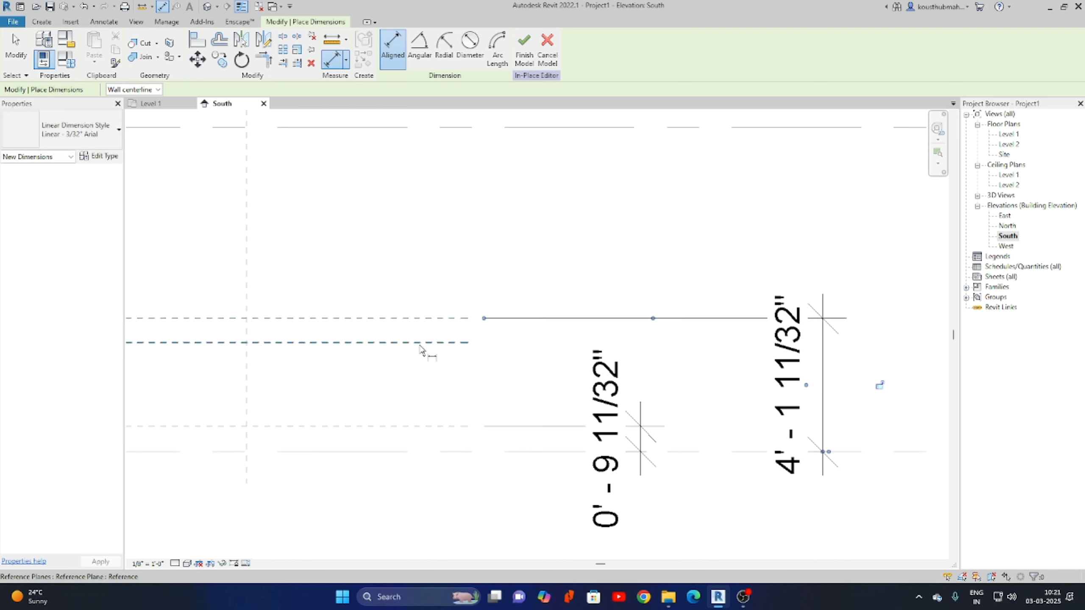
click(427, 318)
click(436, 342)
click(735, 244)
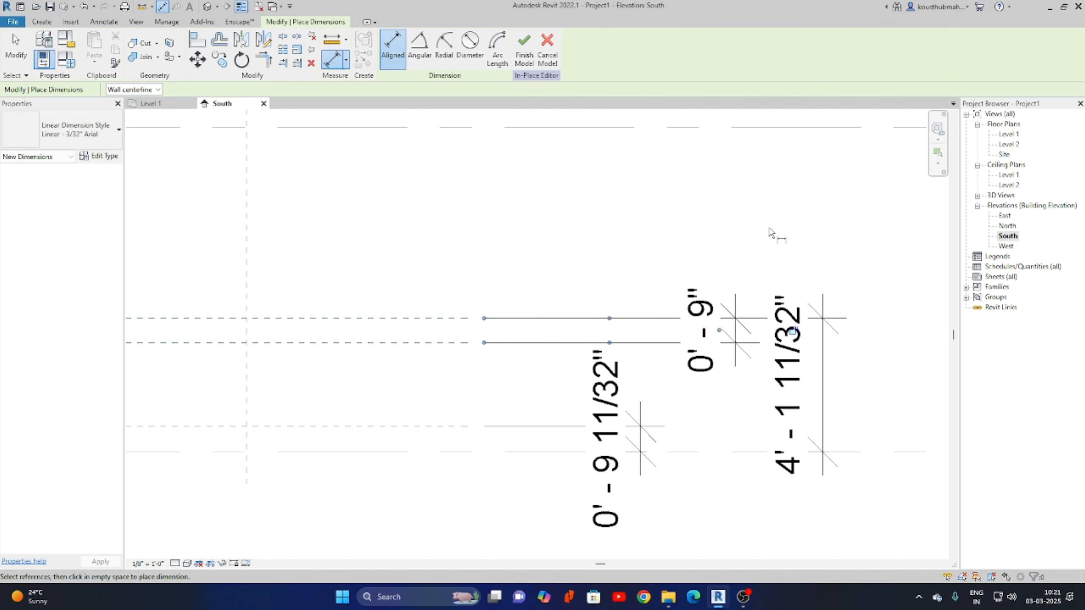
right_click(772, 225)
right_click(794, 228)
click(826, 234)
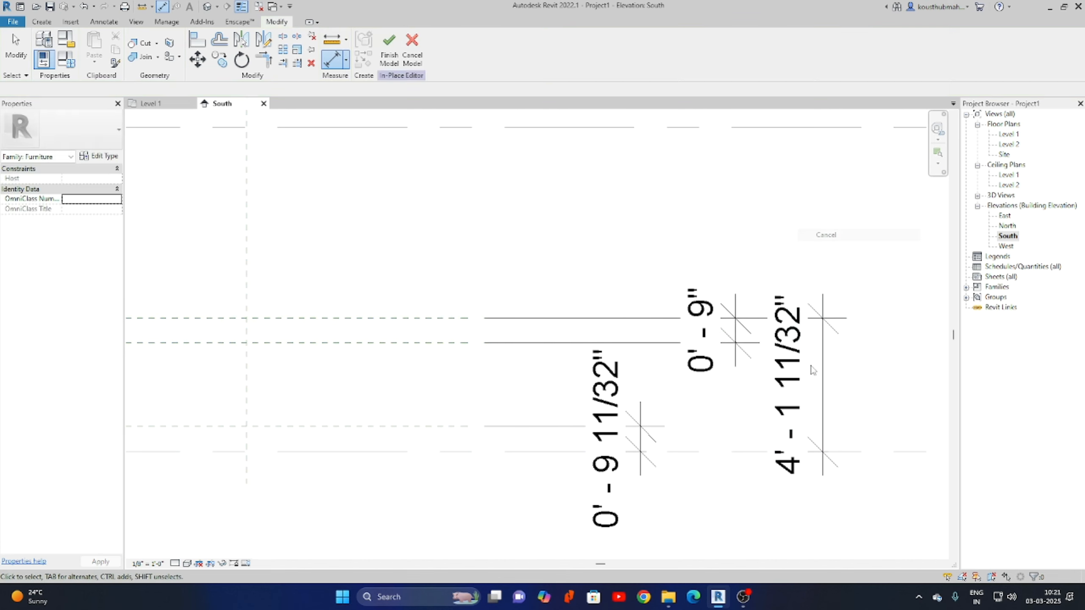
Delete the 4' - 1 11/32" height dimension.
middle_drag(820, 404, 866, 359)
click(866, 360)
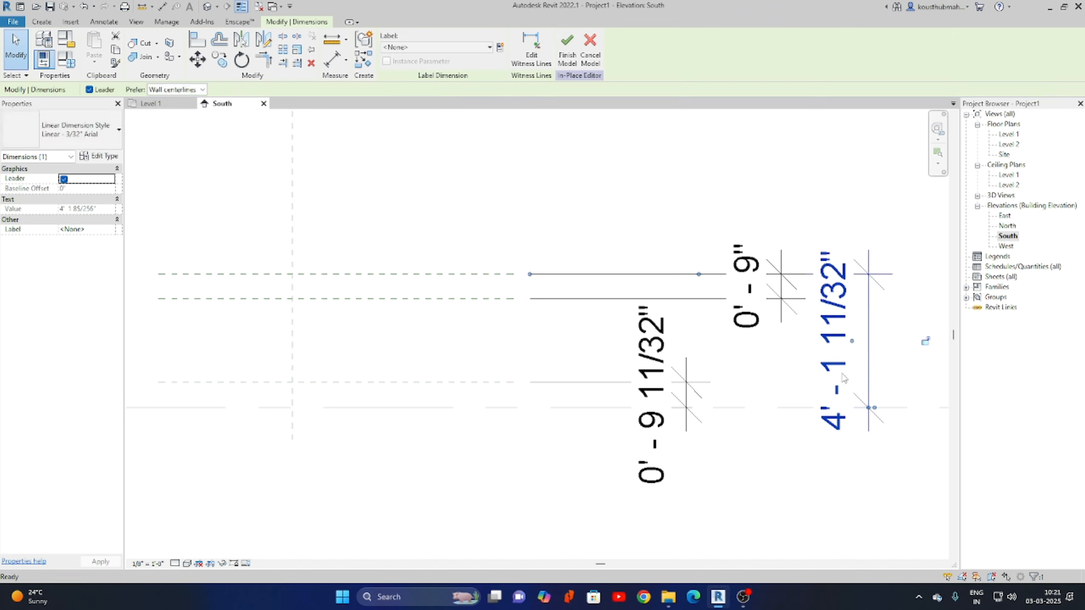
key(Delete)
Add a 2' - 7" aligned dimension between the lower and upper reference planes.
click(332, 59)
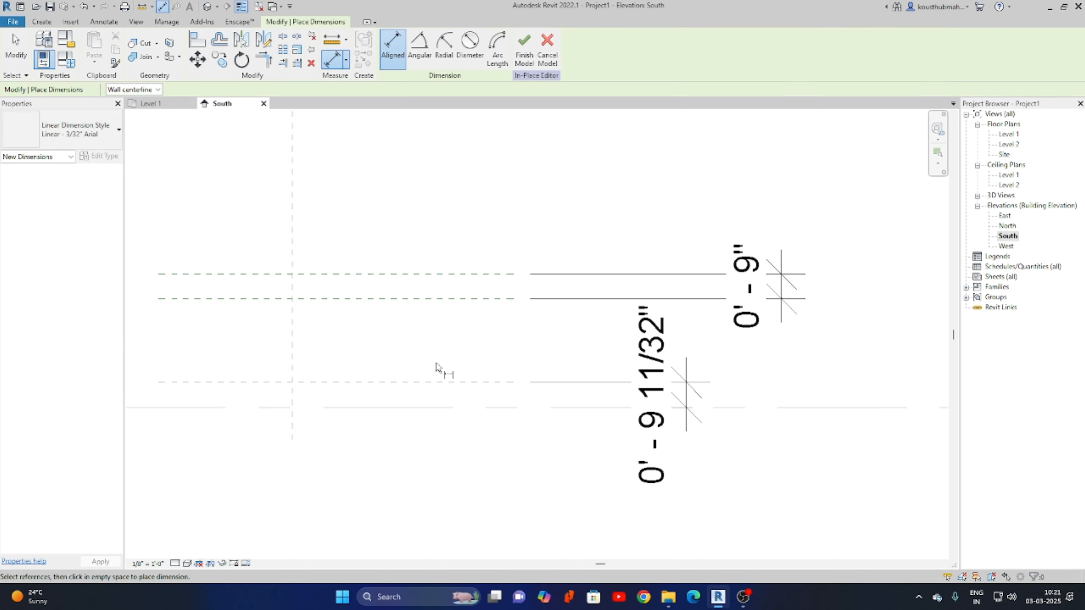
click(446, 382)
click(449, 299)
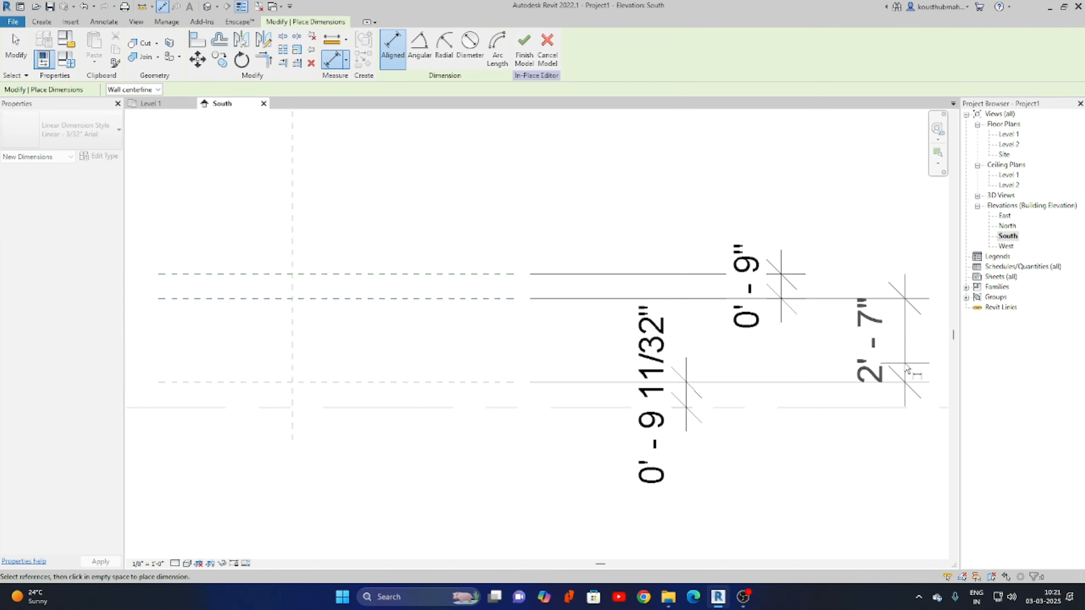
click(901, 342)
right_click(839, 221)
click(839, 222)
right_click(793, 201)
click(818, 211)
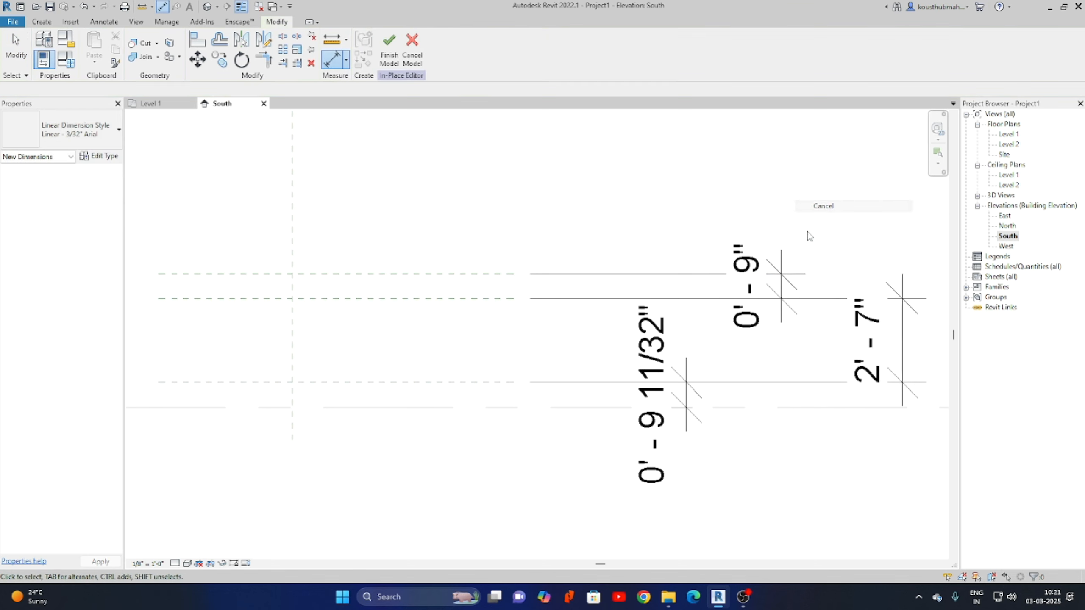
scroll(801, 257, down, 2)
middle_drag(540, 367, 401, 386)
scroll(617, 425, up, 1)
drag(619, 452, 484, 404)
Label the 0' - 9 11/32" dimension with a new Base Height parameter.
click(500, 47)
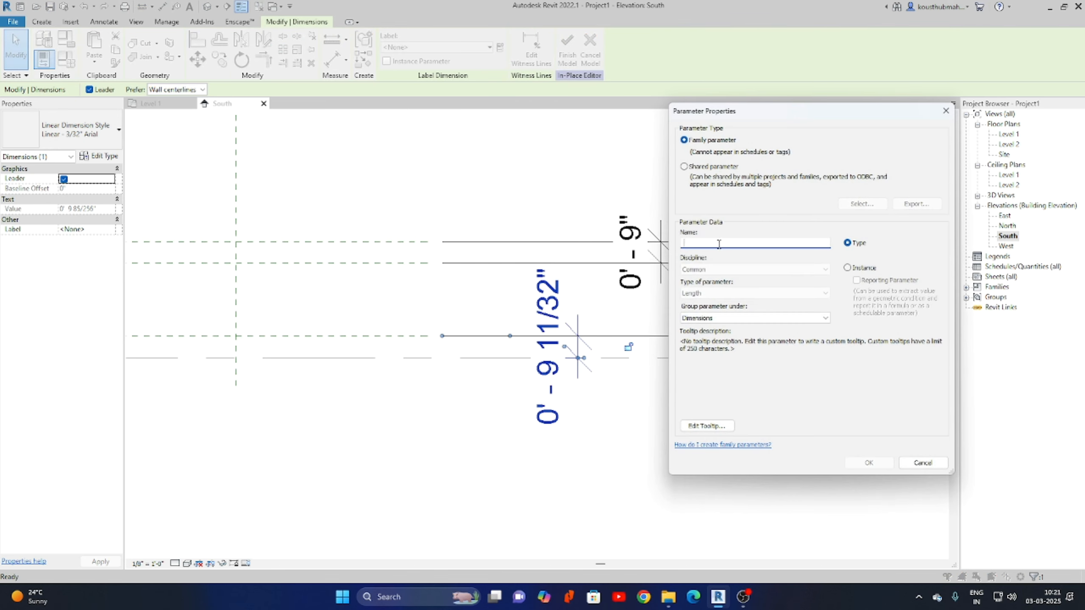
text(Base Height)
click(869, 462)
click(749, 432)
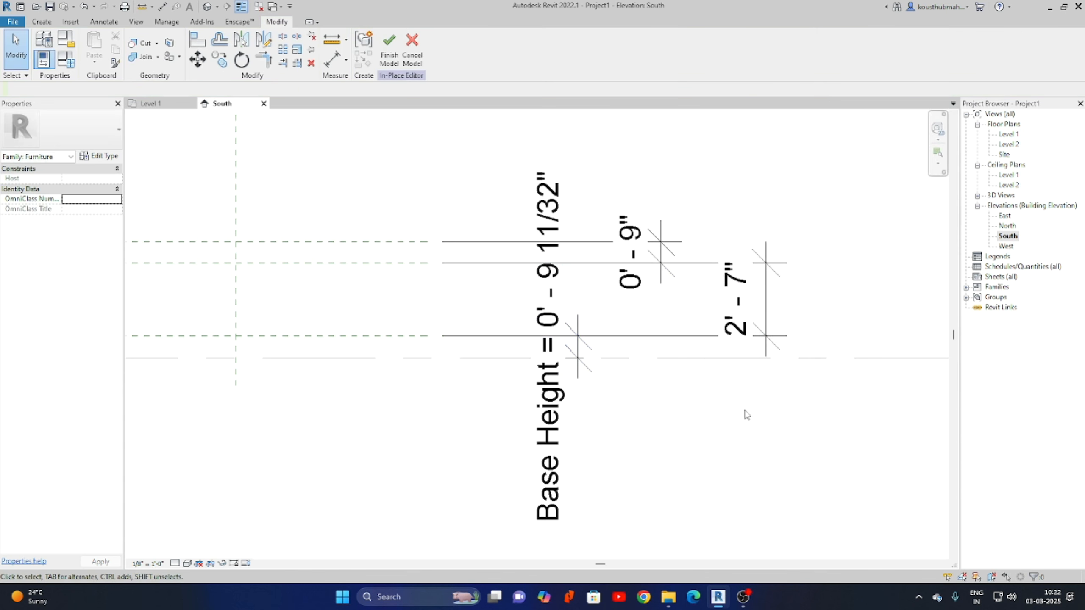
Label the 2' - 7" dimension with the existing Height parameter.
click(769, 299)
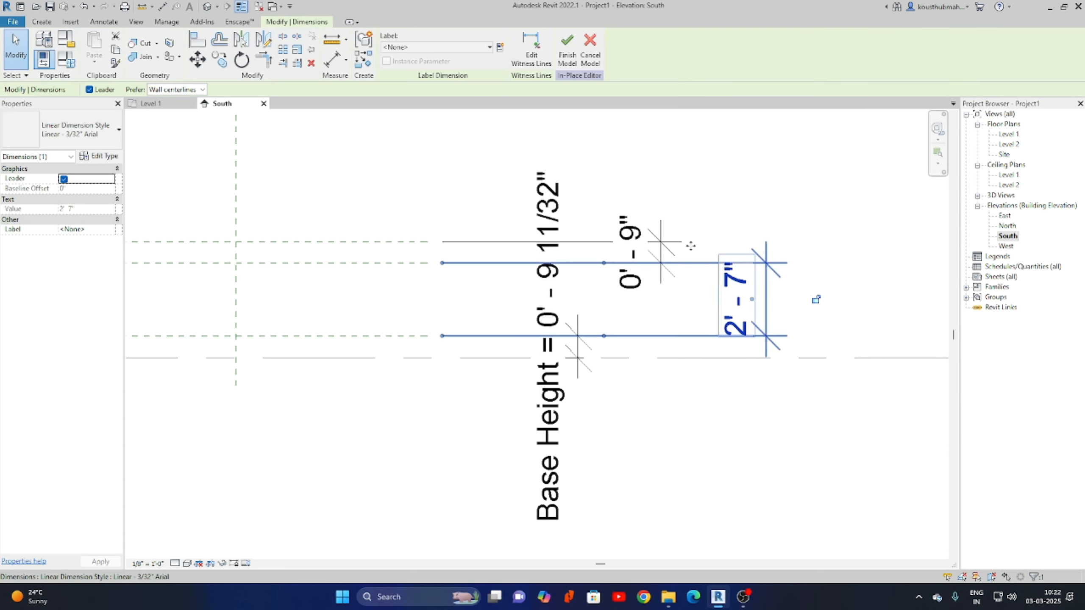
click(499, 48)
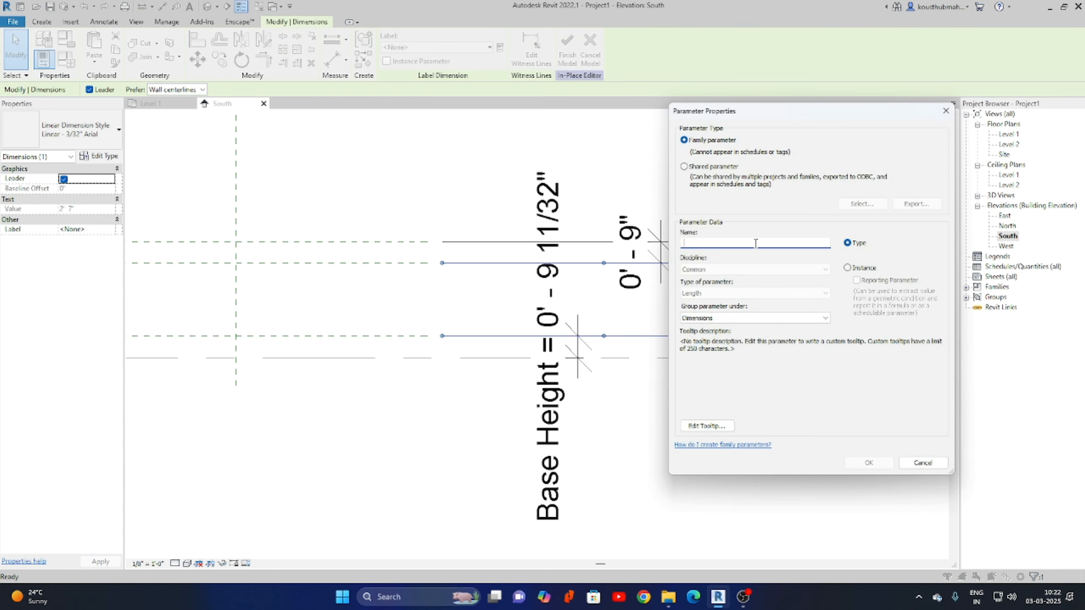
text(Height)
click(868, 463)
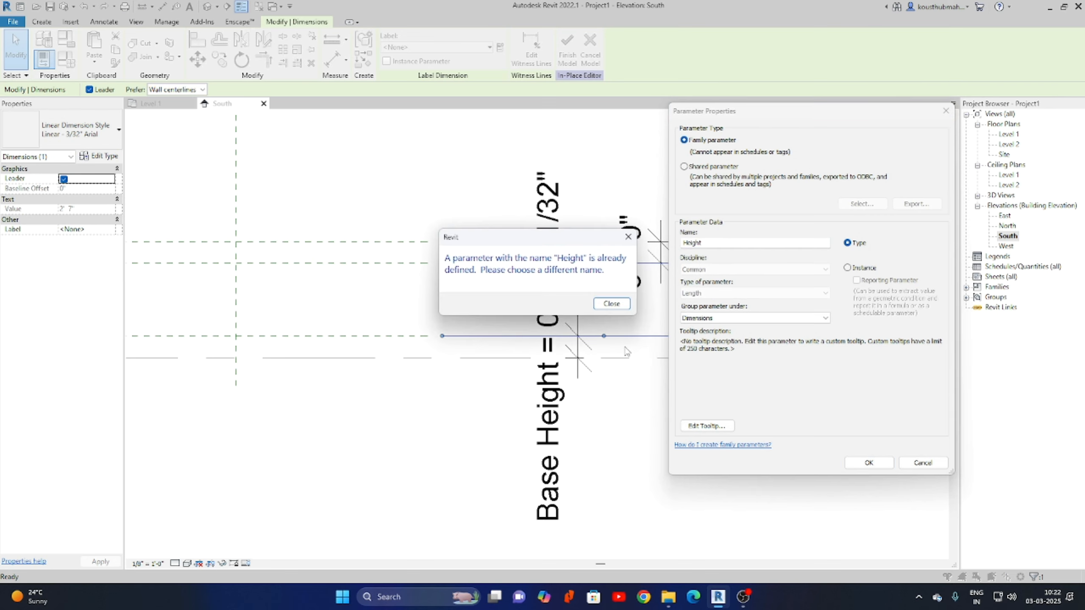
click(611, 303)
click(923, 463)
click(489, 47)
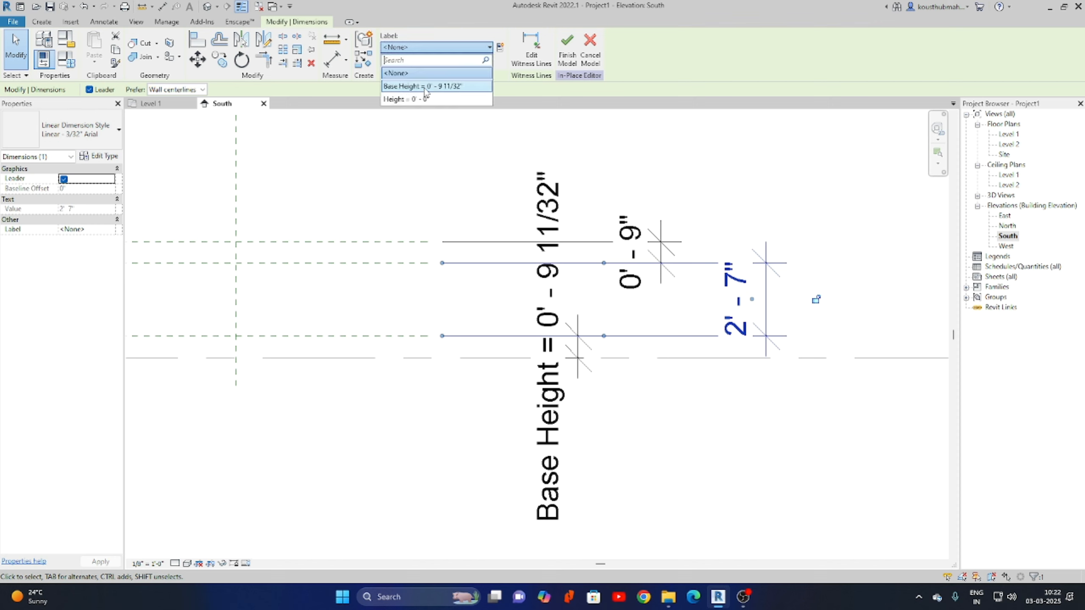
click(403, 100)
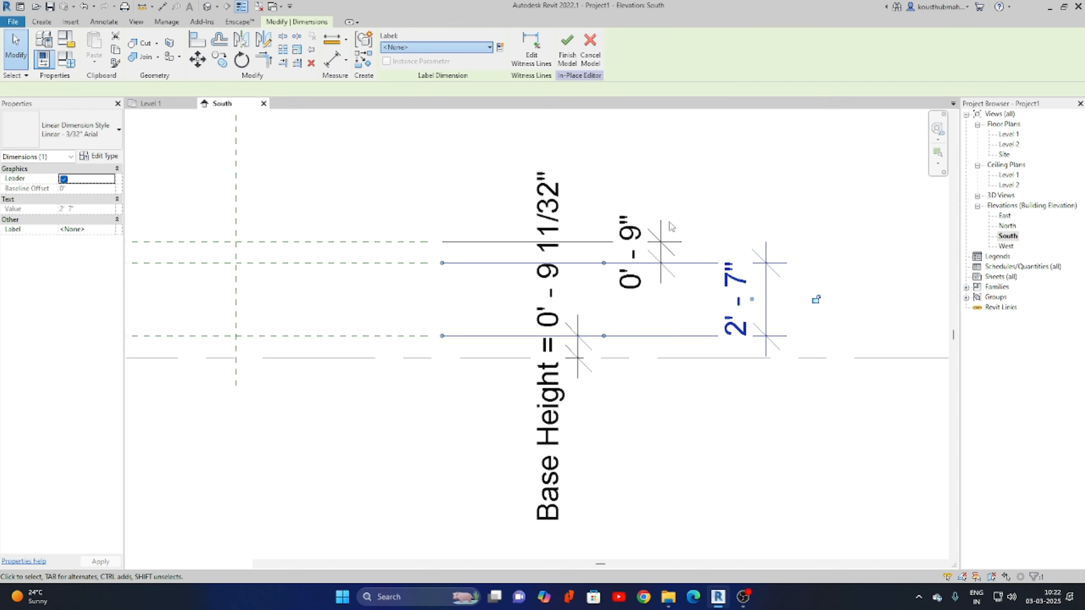
click(830, 423)
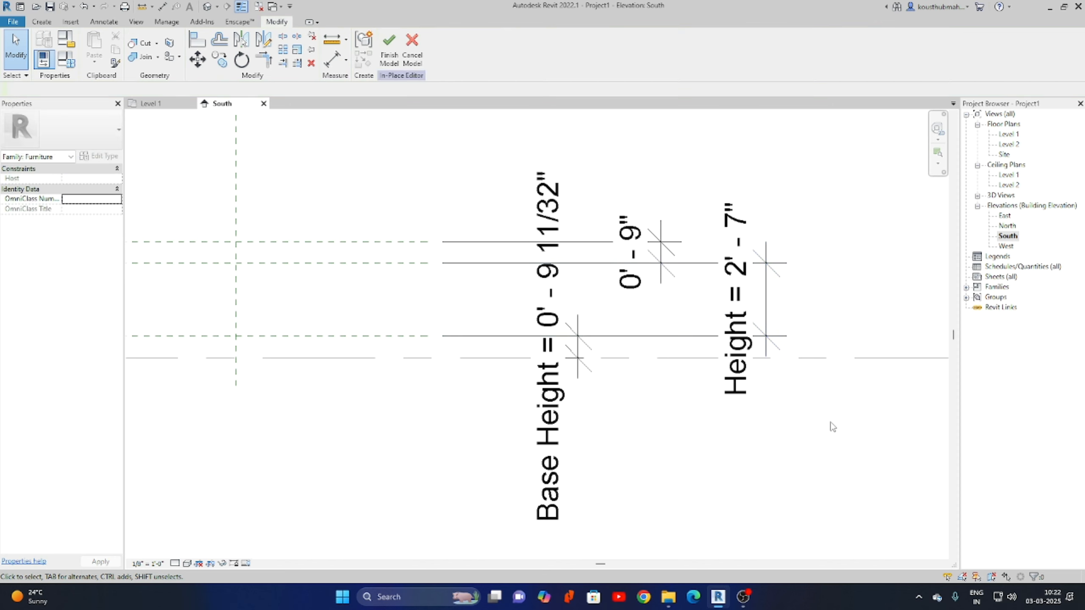
Label the 0' - 9" dimension with a new Top height parameter.
click(622, 251)
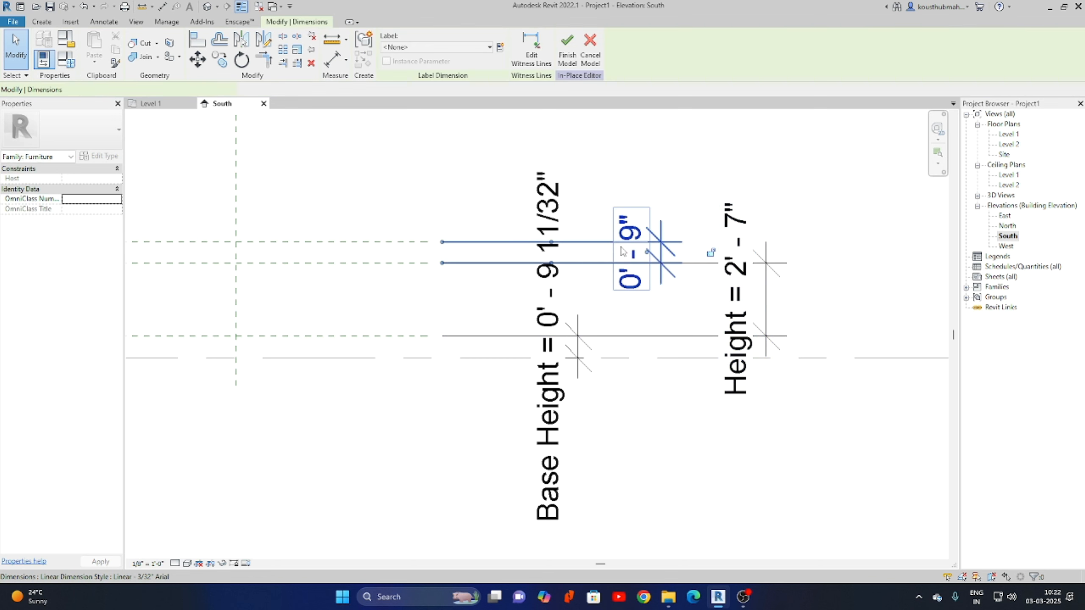
click(711, 252)
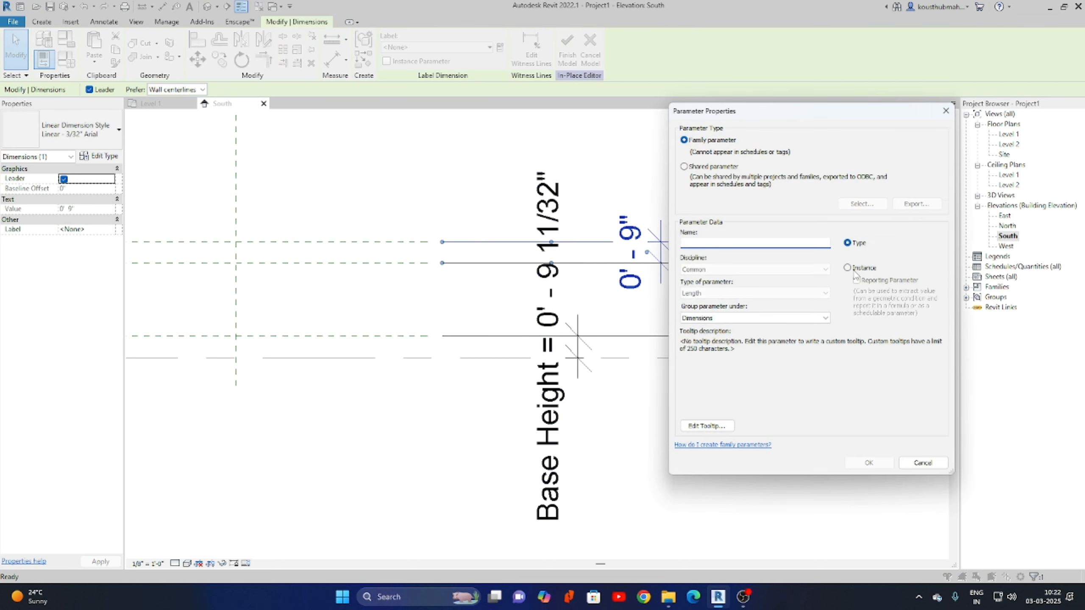
text(T)
click(863, 466)
click(764, 445)
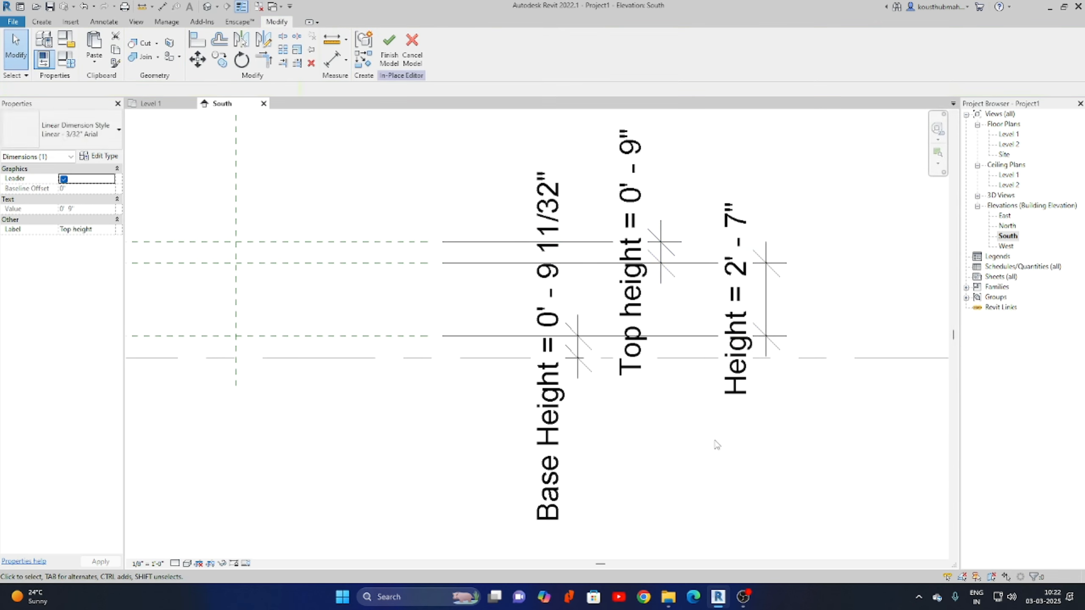
scroll(701, 429, down, 1)
middle_drag(660, 457, 763, 403)
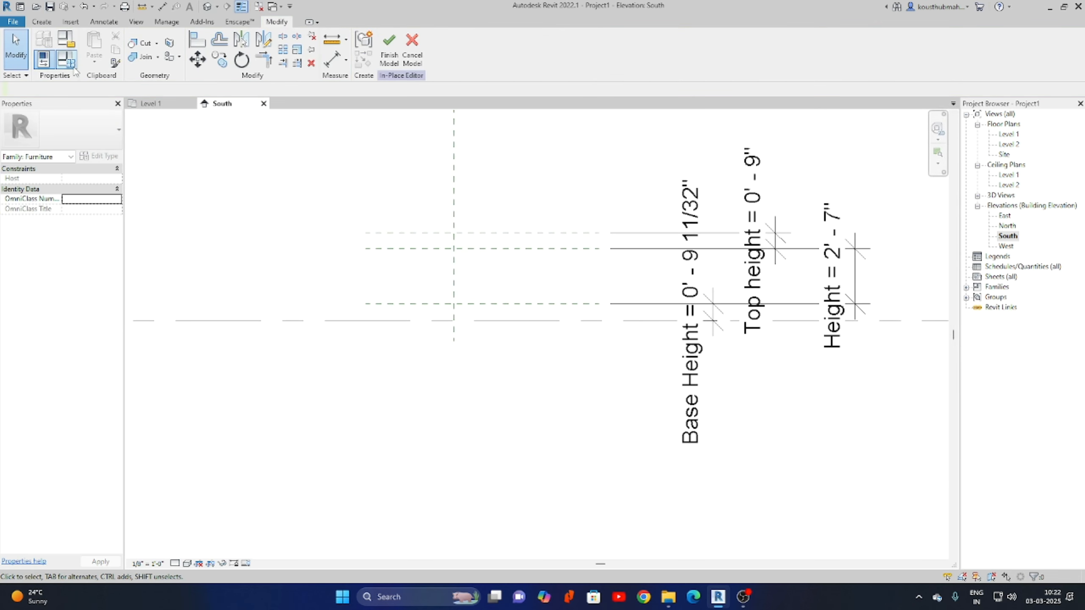
click(66, 40)
In Family Types, set Base Height and Top height to 2" and Height to 2' 6".
drag(669, 130, 266, 193)
click(328, 273)
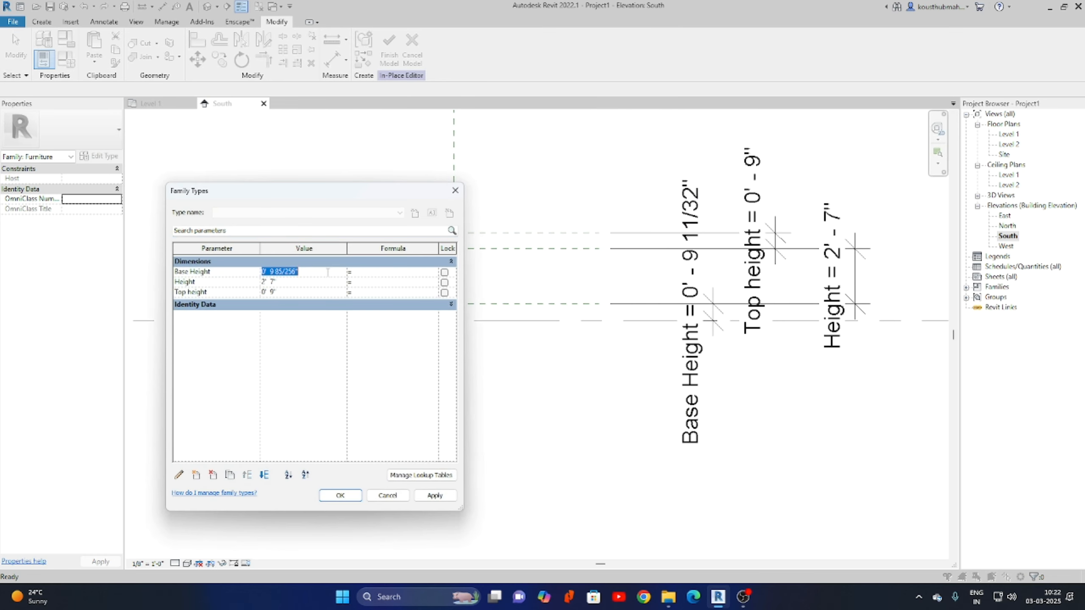
text(2")
click(311, 292)
text(2")
click(316, 281)
text(2)
click(435, 495)
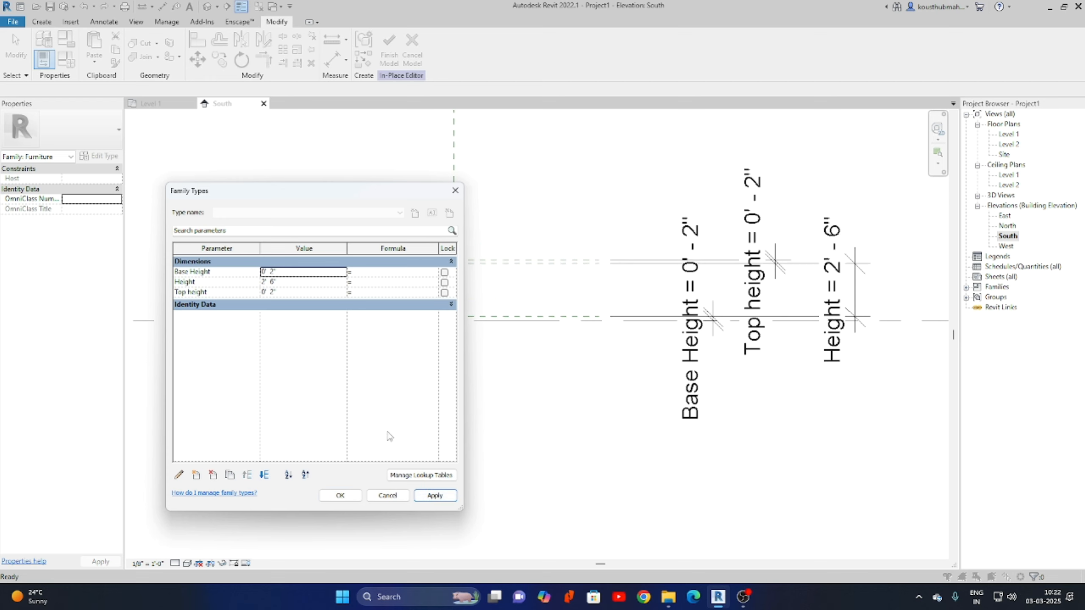
click(341, 496)
scroll(440, 287, up, 3)
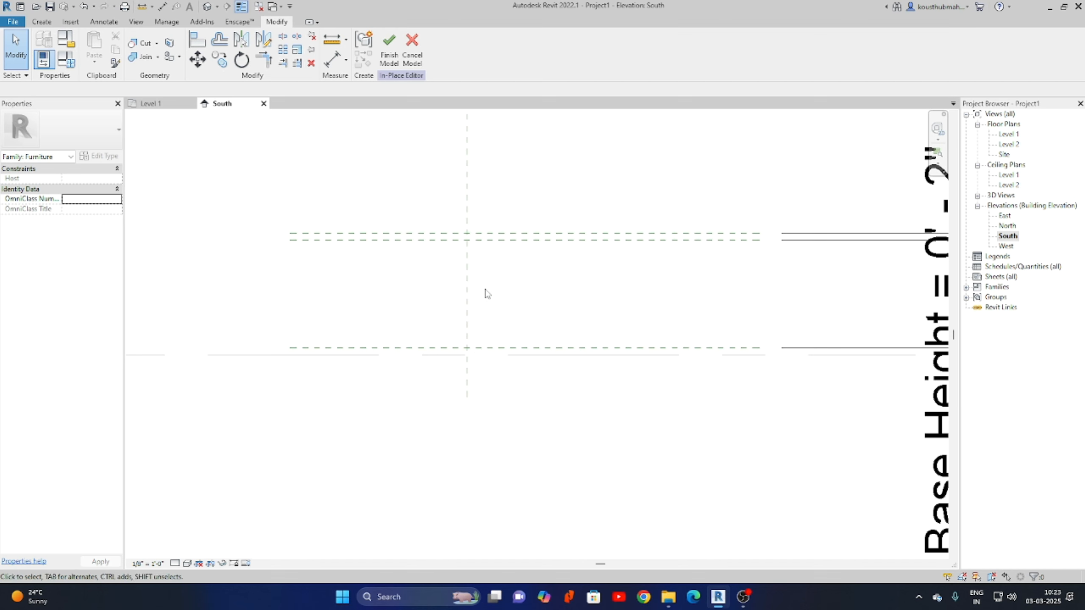
Open the Level 1 plan and sketch an extrusion circle centred on the reference-plane crossing.
double_click(1013, 136)
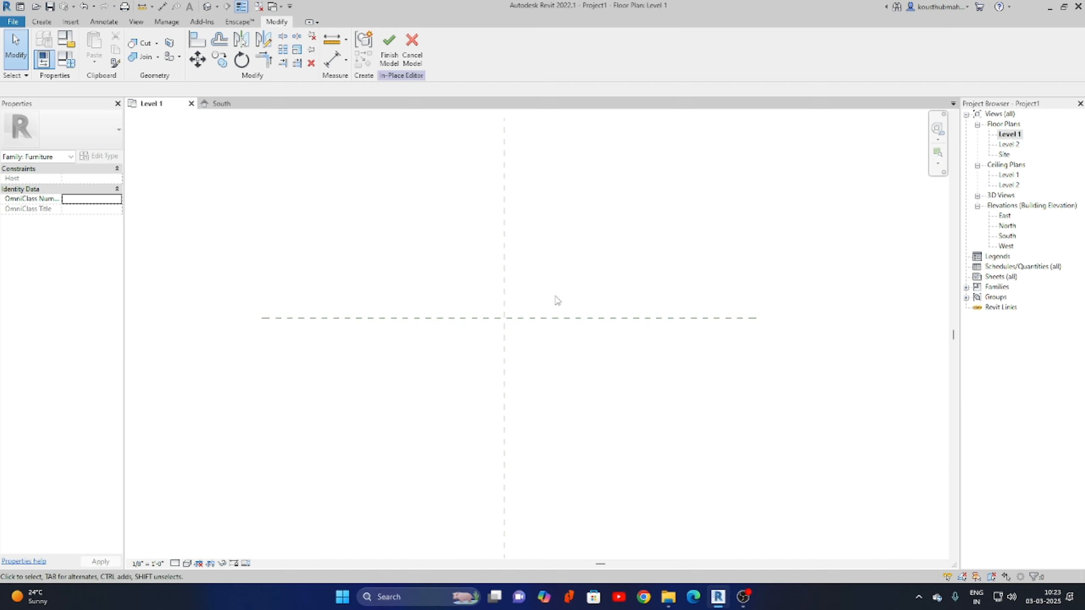
middle_drag(572, 259, 562, 333)
click(42, 21)
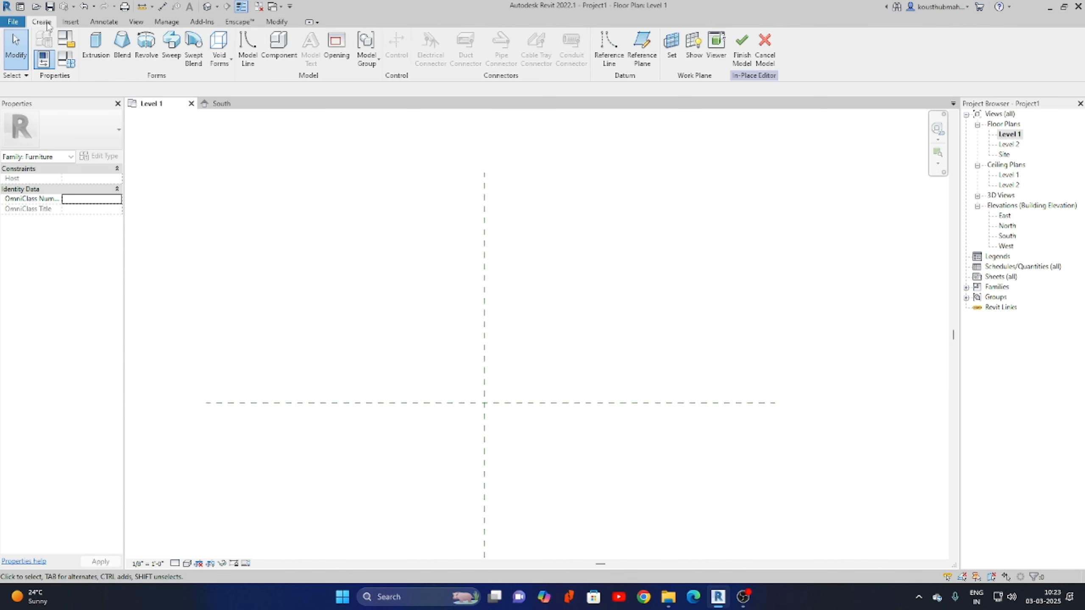
click(96, 47)
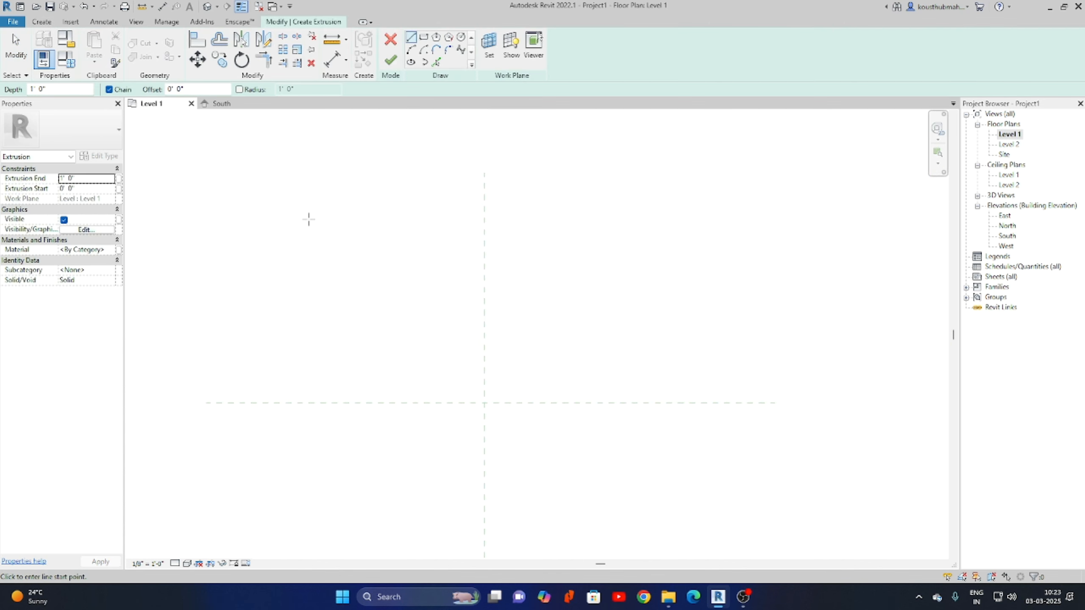
click(460, 37)
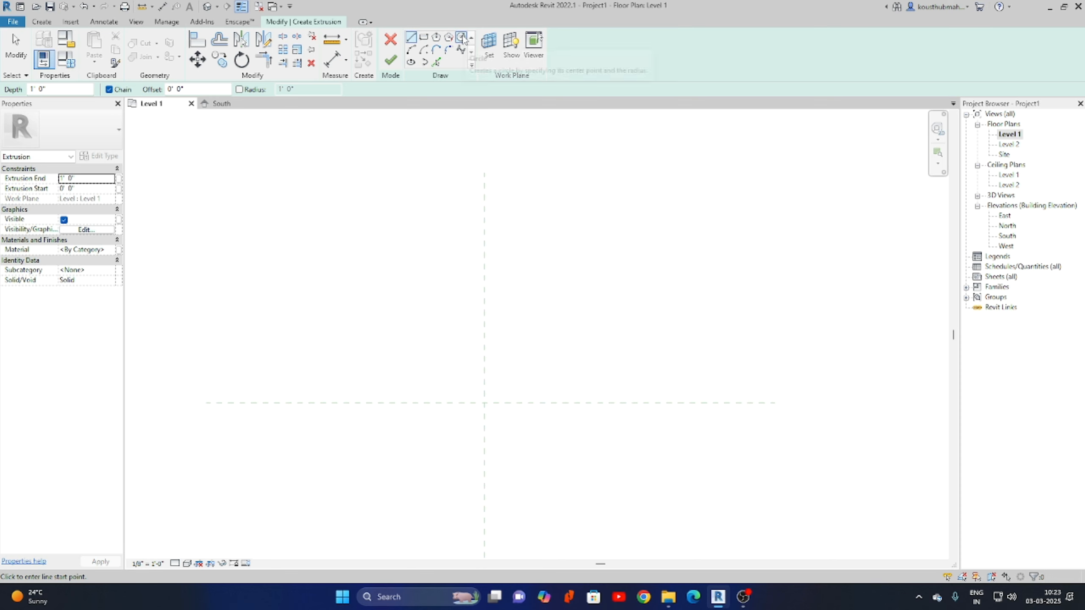
click(485, 403)
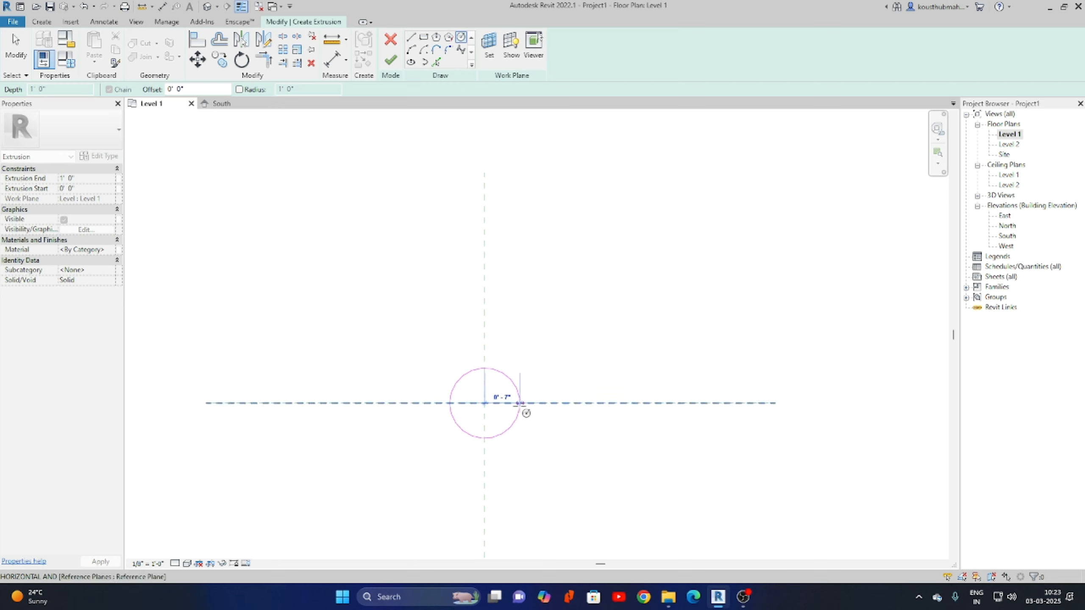
click(525, 404)
right_click(599, 324)
click(657, 337)
scroll(545, 379, up, 5)
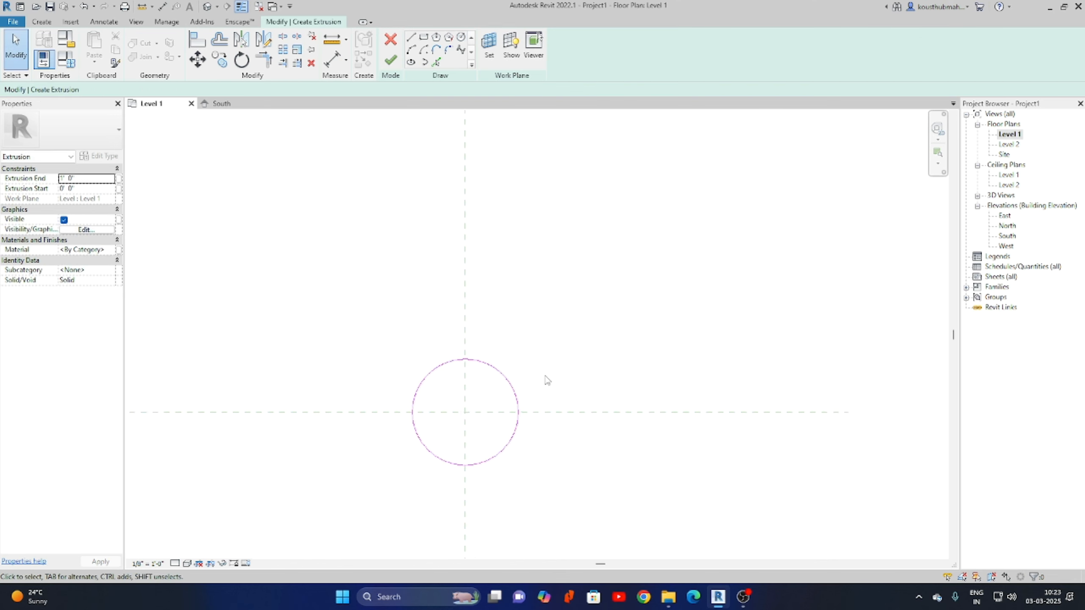
Turn on Center Mark Visible for the sketched circle.
click(509, 375)
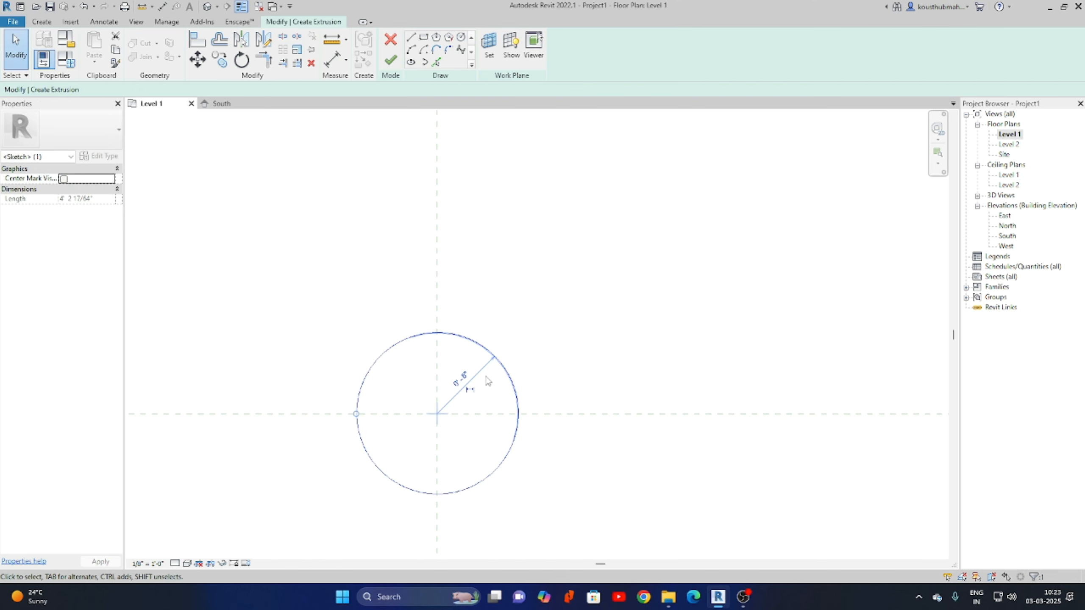
drag(502, 465, 671, 318)
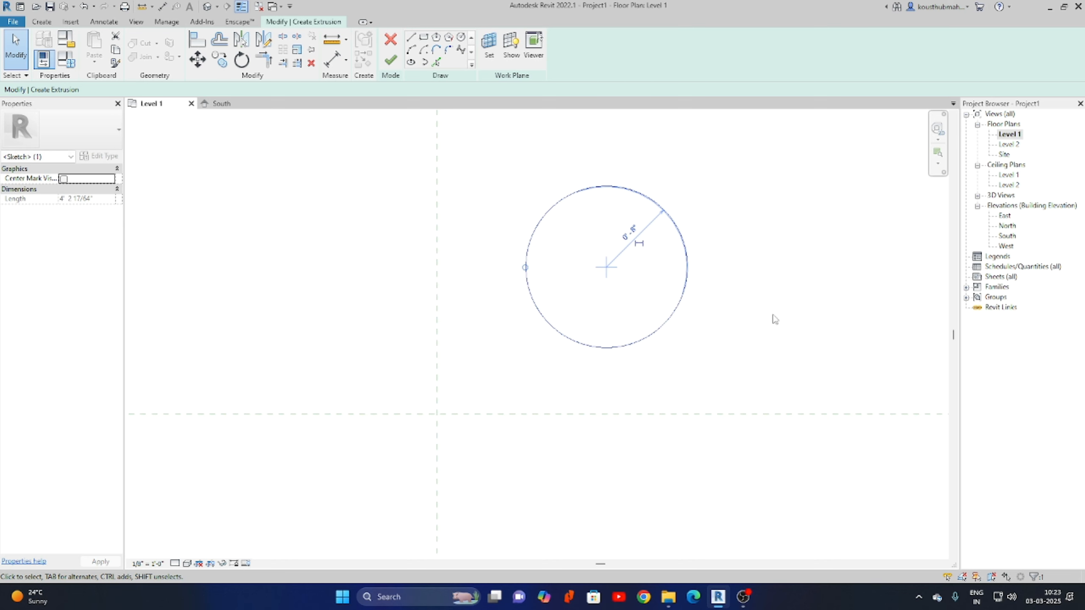
key(ctrl+z)
middle_drag(627, 400, 729, 345)
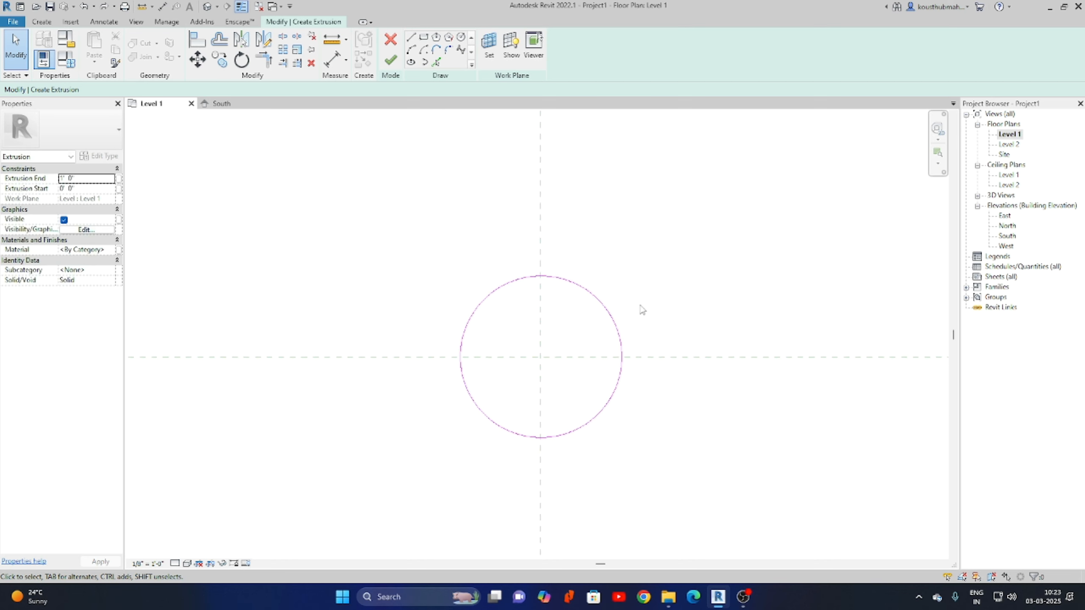
click(580, 291)
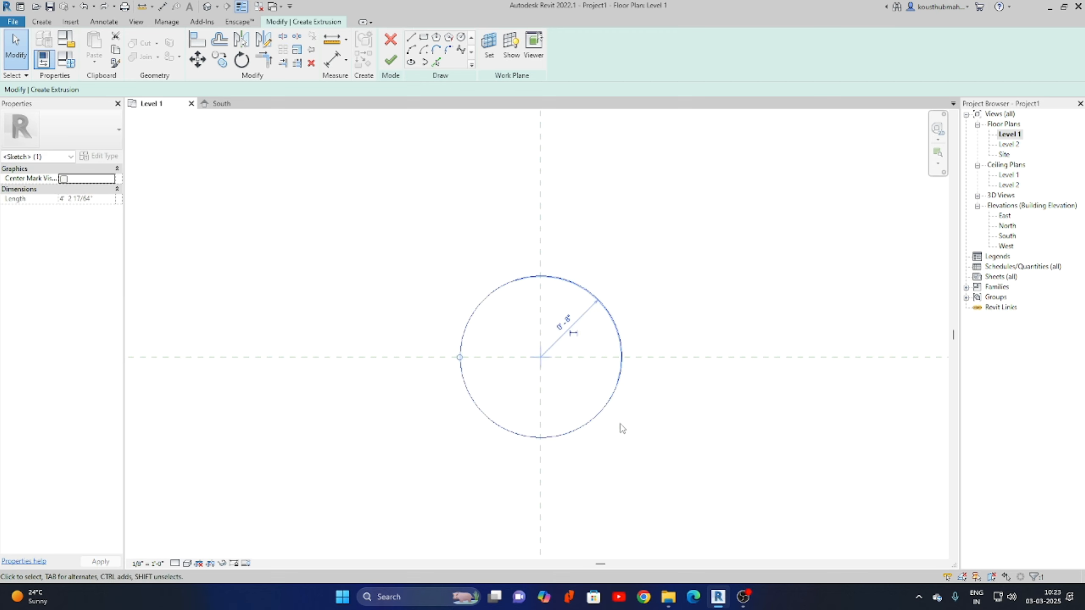
click(64, 179)
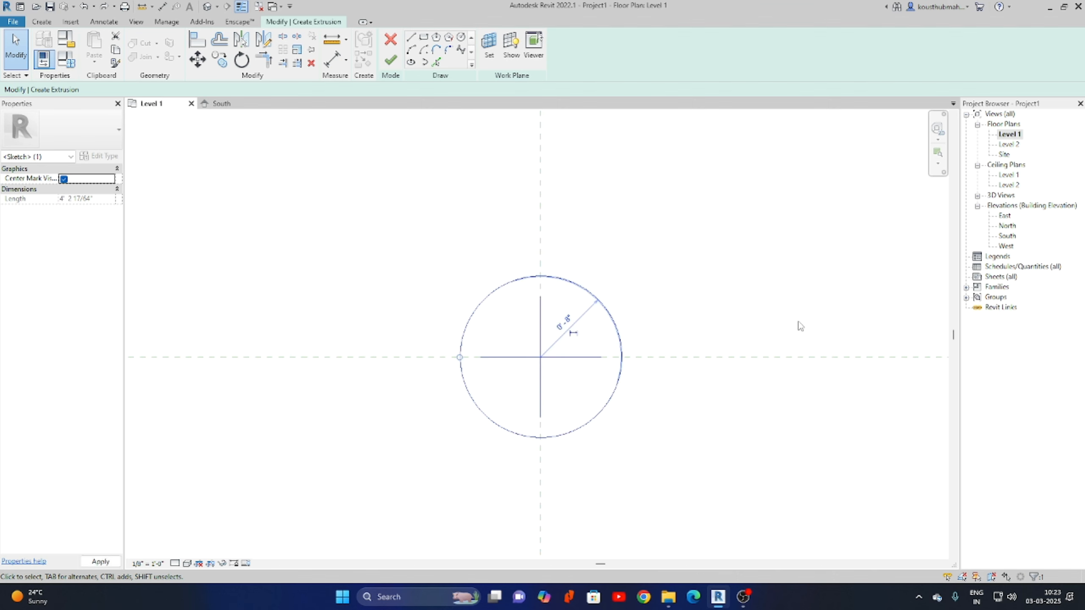
click(748, 442)
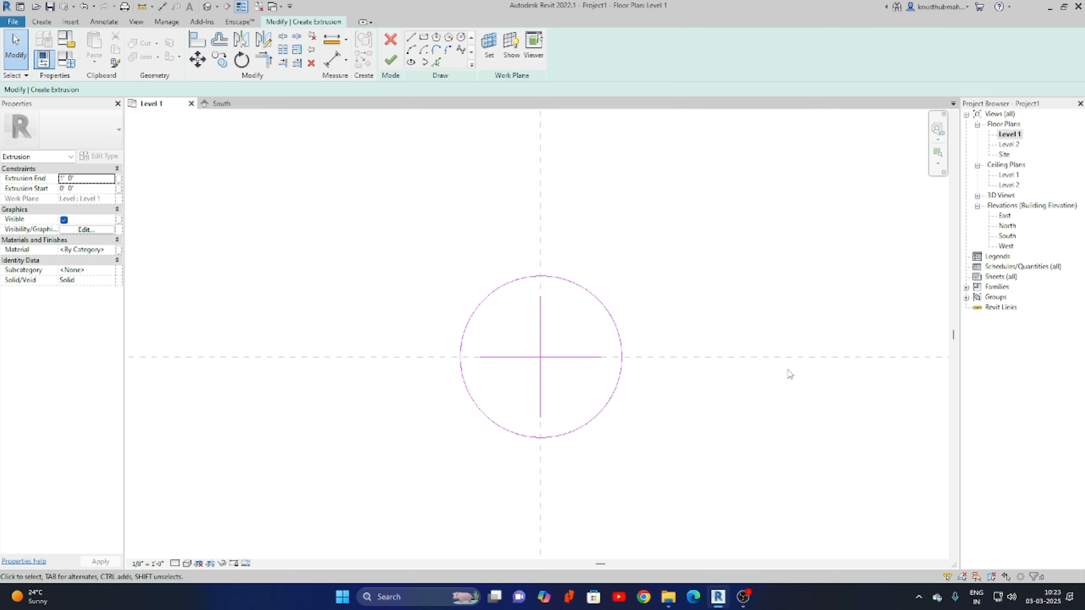
Align the circle's centre-mark lines to the vertical and horizontal reference planes.
click(197, 39)
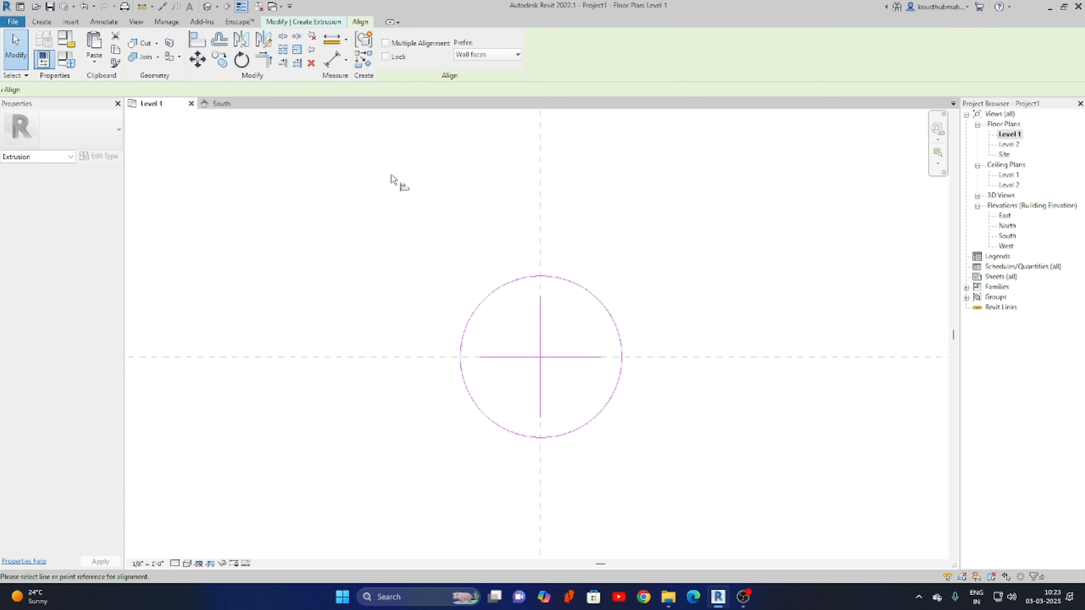
click(541, 171)
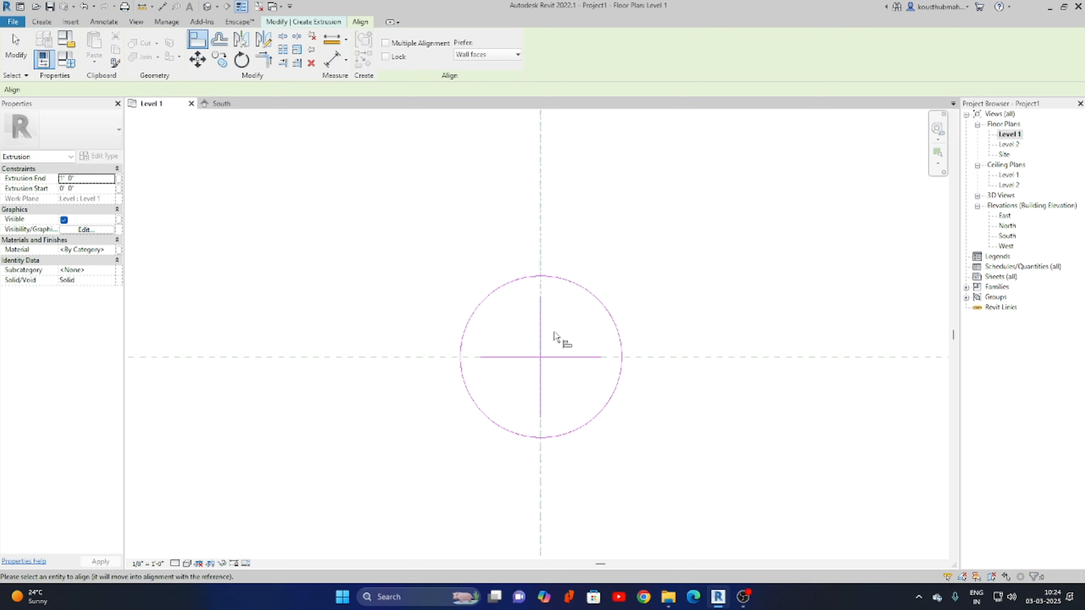
click(541, 340)
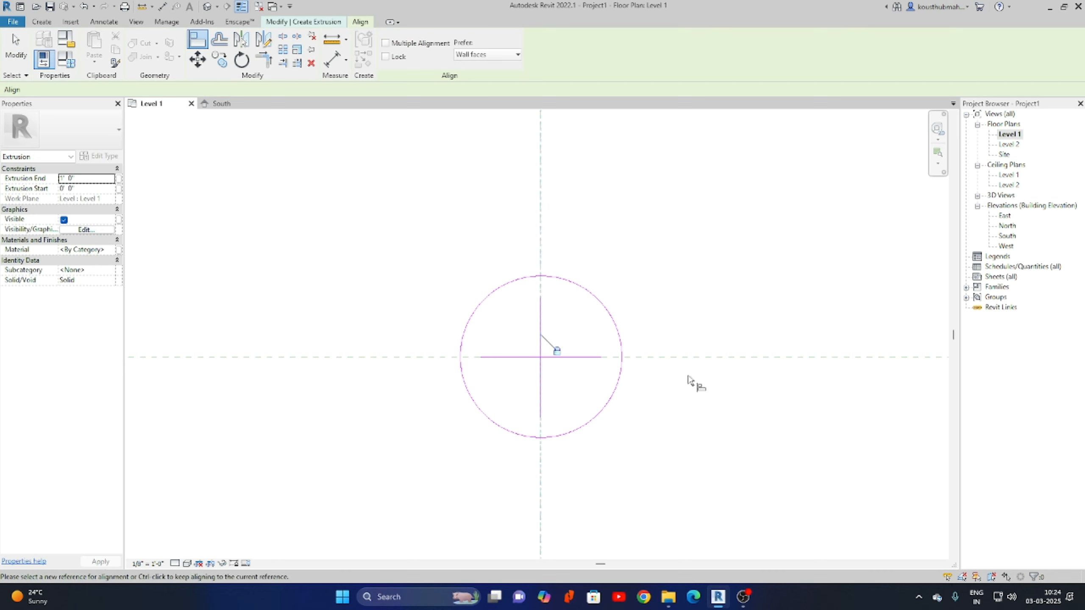
click(715, 359)
click(566, 357)
right_click(719, 303)
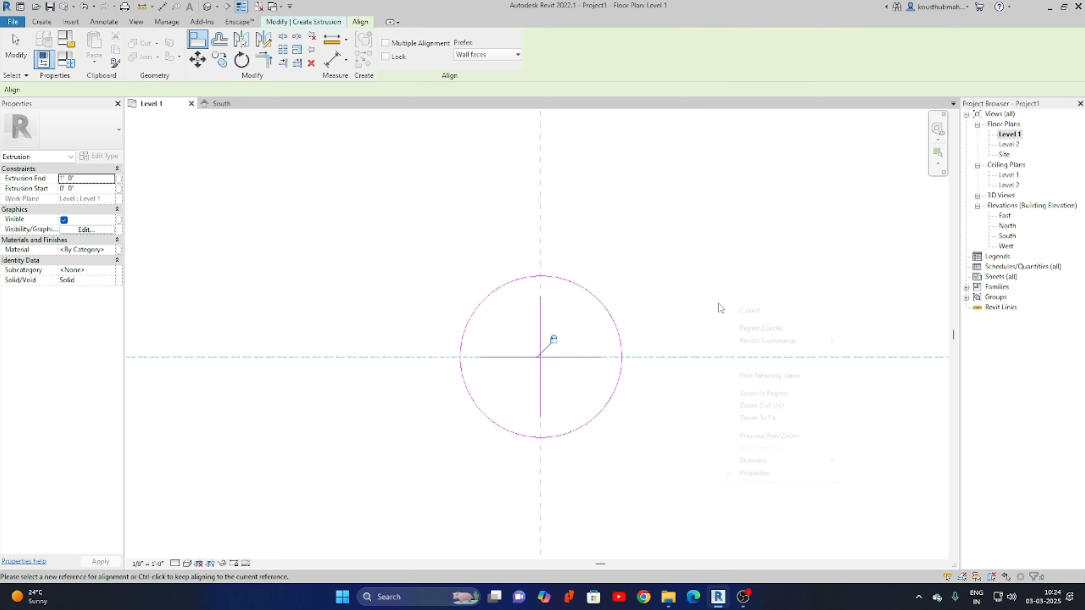
click(746, 310)
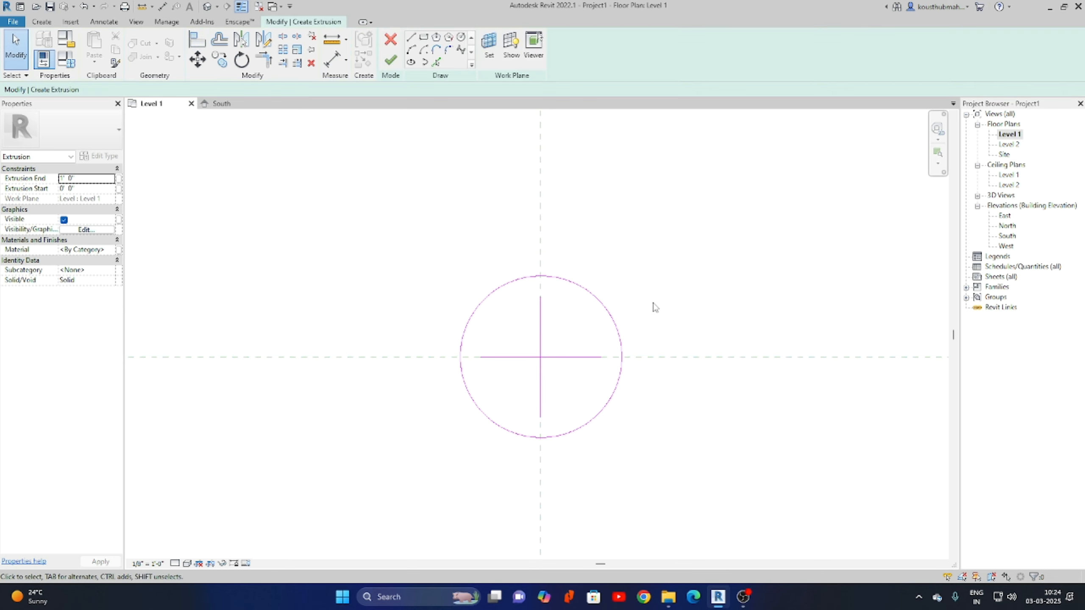
click(617, 320)
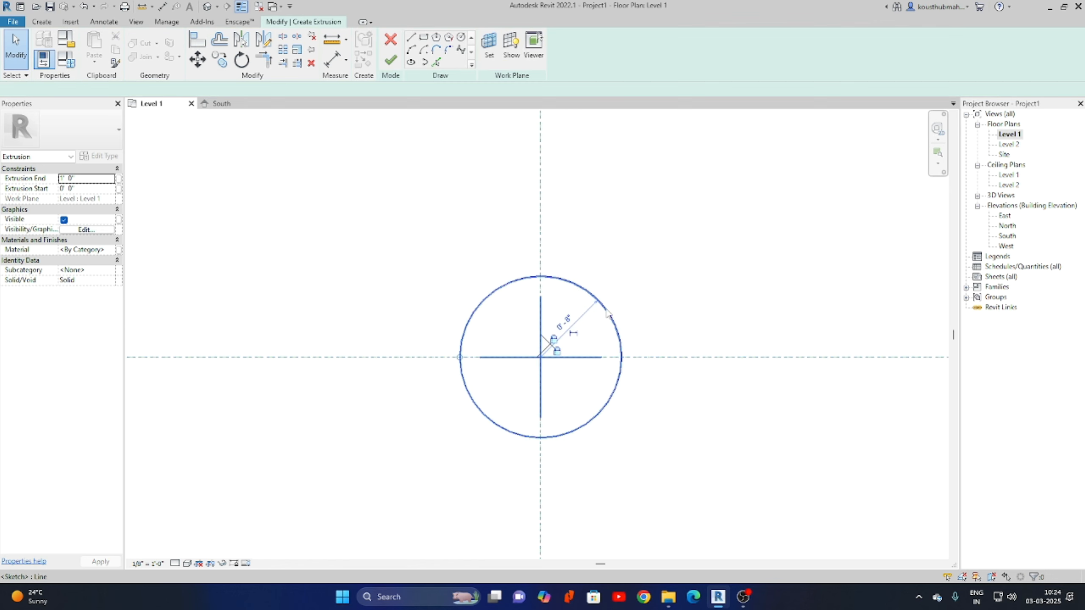
Add a 1' - 4" diameter dimension to the sketch circle.
click(345, 60)
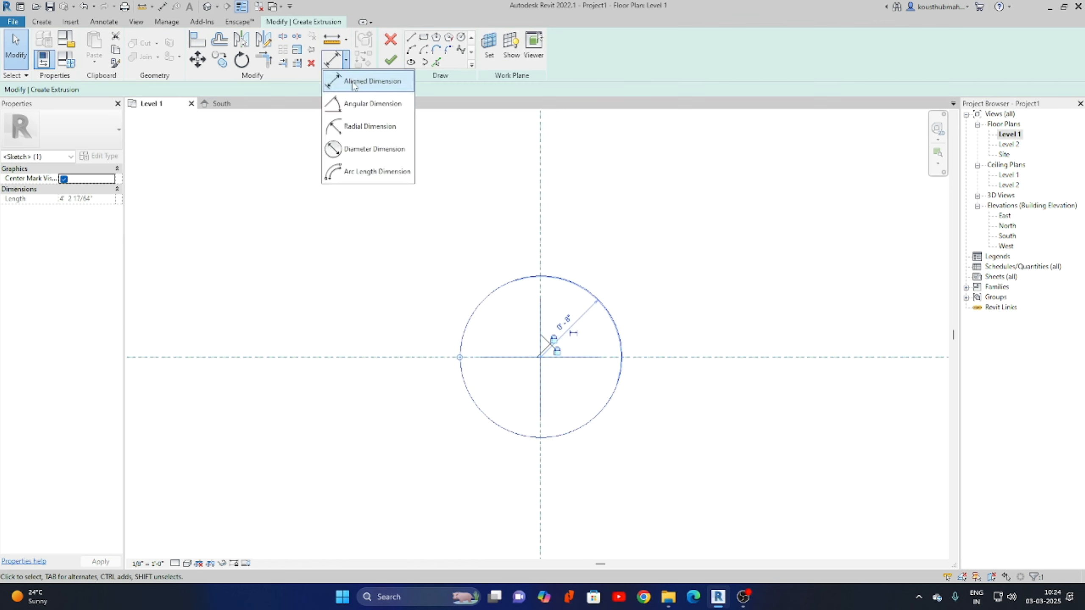
click(364, 151)
click(599, 306)
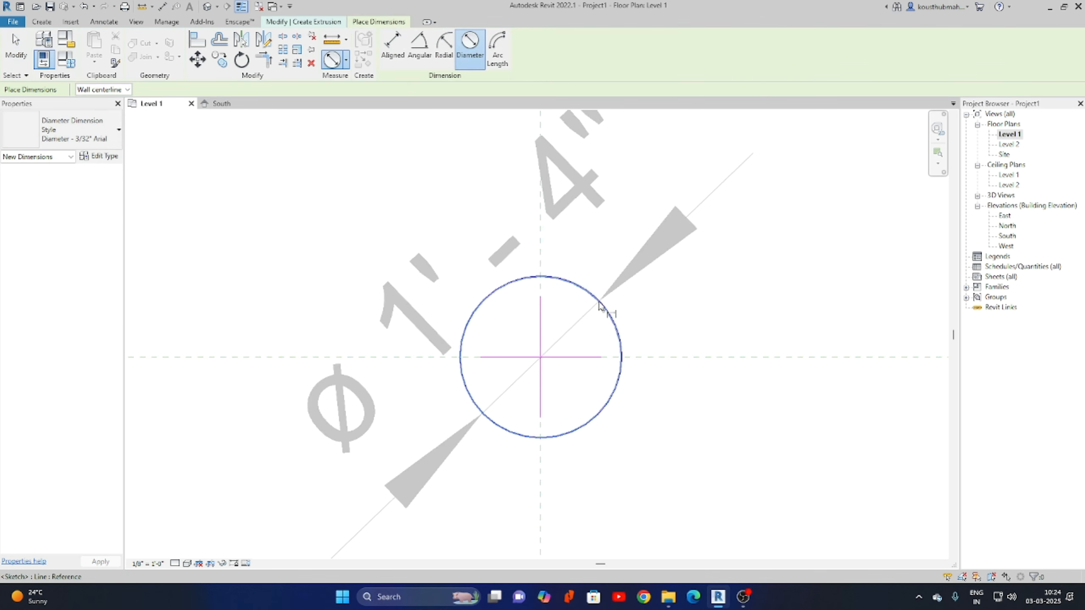
click(781, 275)
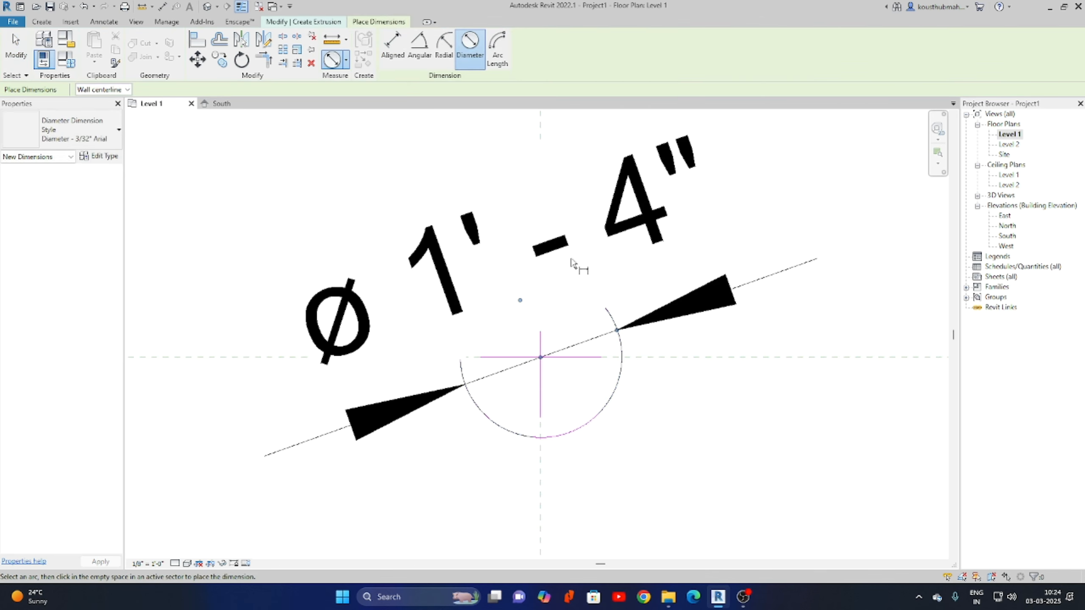
right_click(624, 264)
click(653, 270)
right_click(623, 266)
click(652, 273)
scroll(457, 414, down, 2)
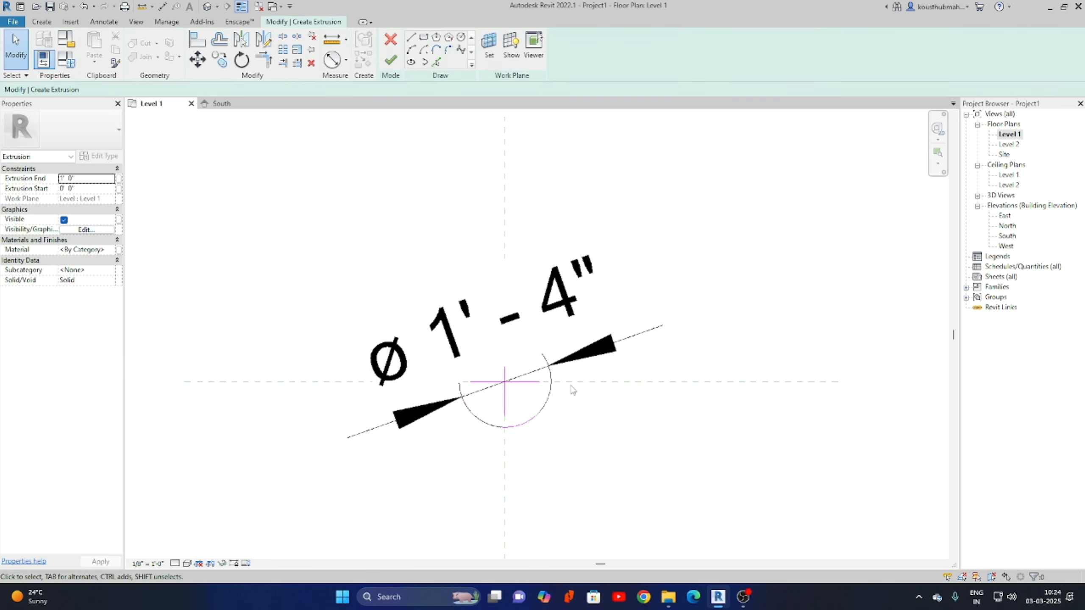
Label the diameter dimension with a new type parameter named D1.
click(617, 352)
click(499, 47)
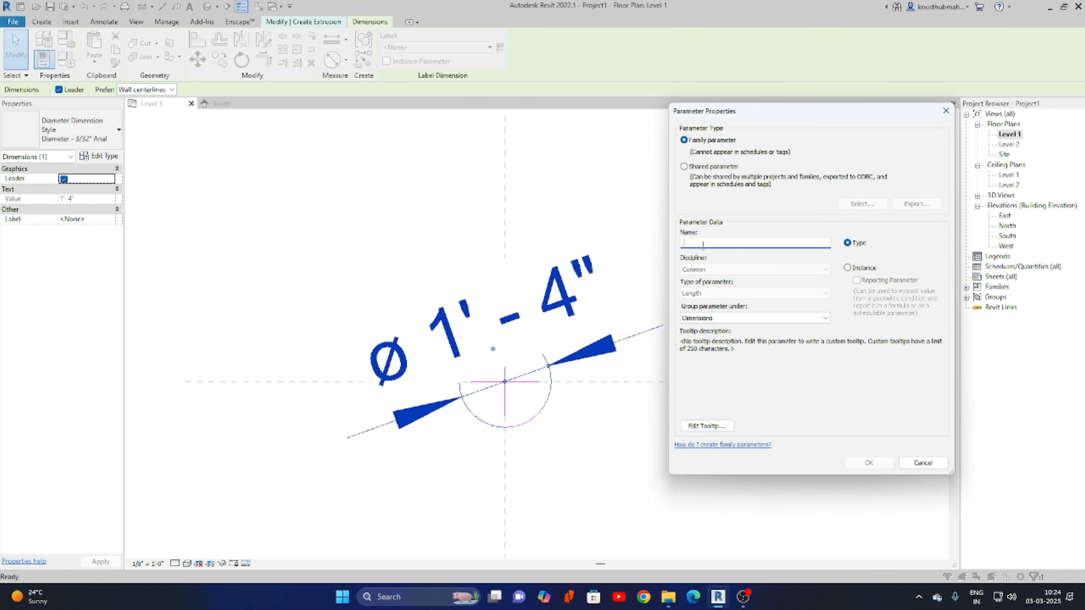
text(D1)
click(869, 463)
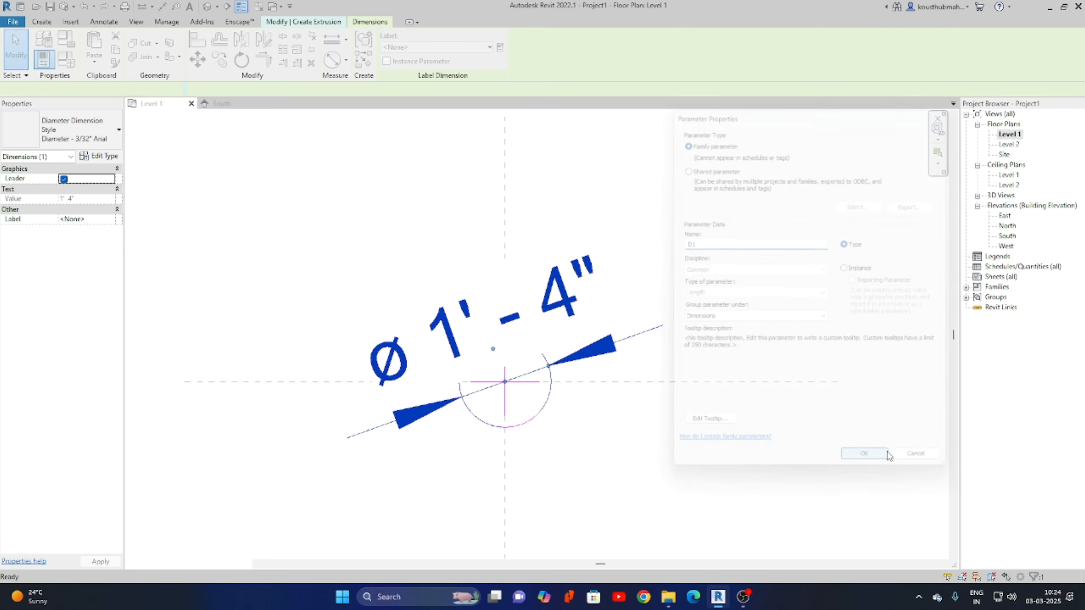
click(303, 21)
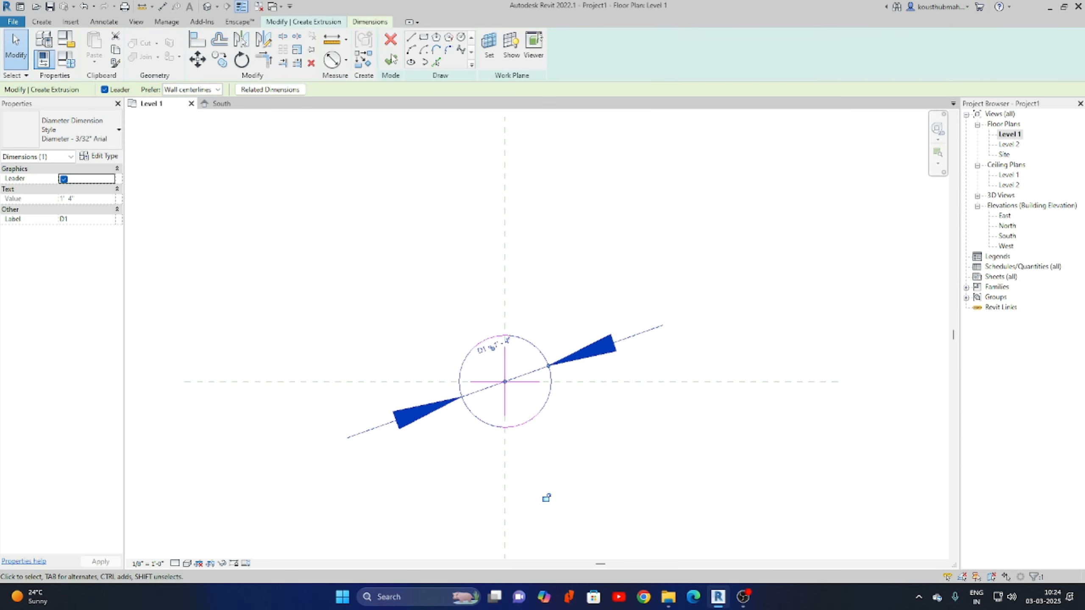
Finish the circular extrusion sketch from the South elevation.
double_click(1006, 238)
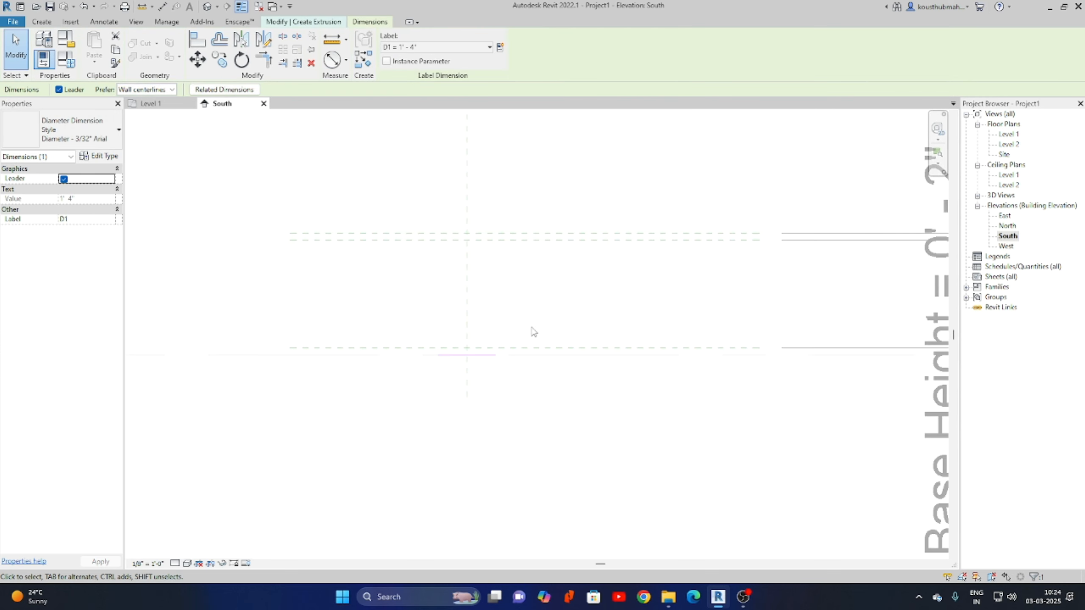
scroll(534, 332, up, 2)
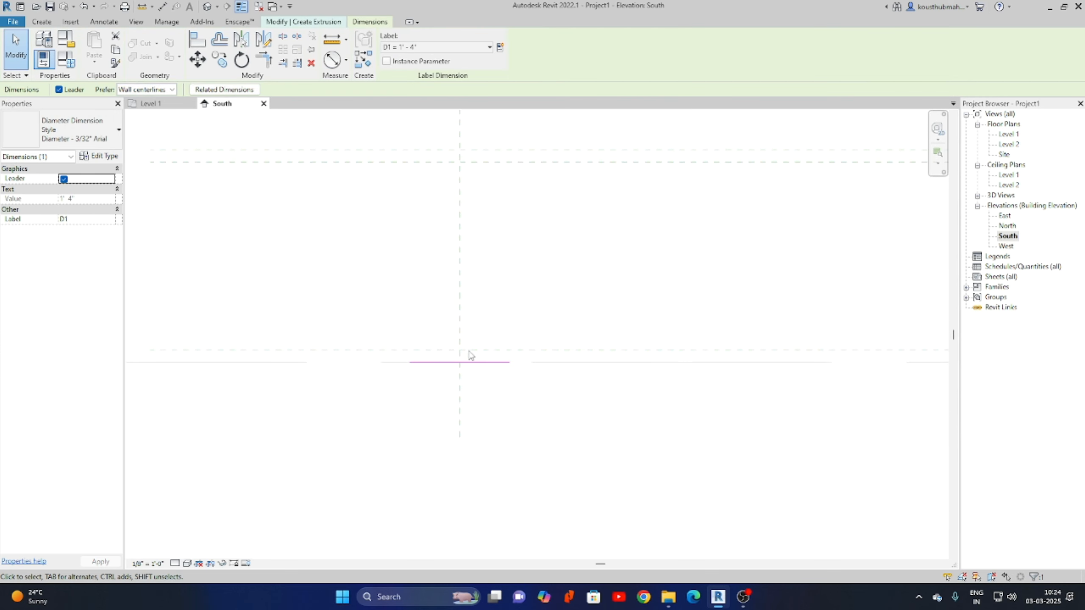
click(317, 25)
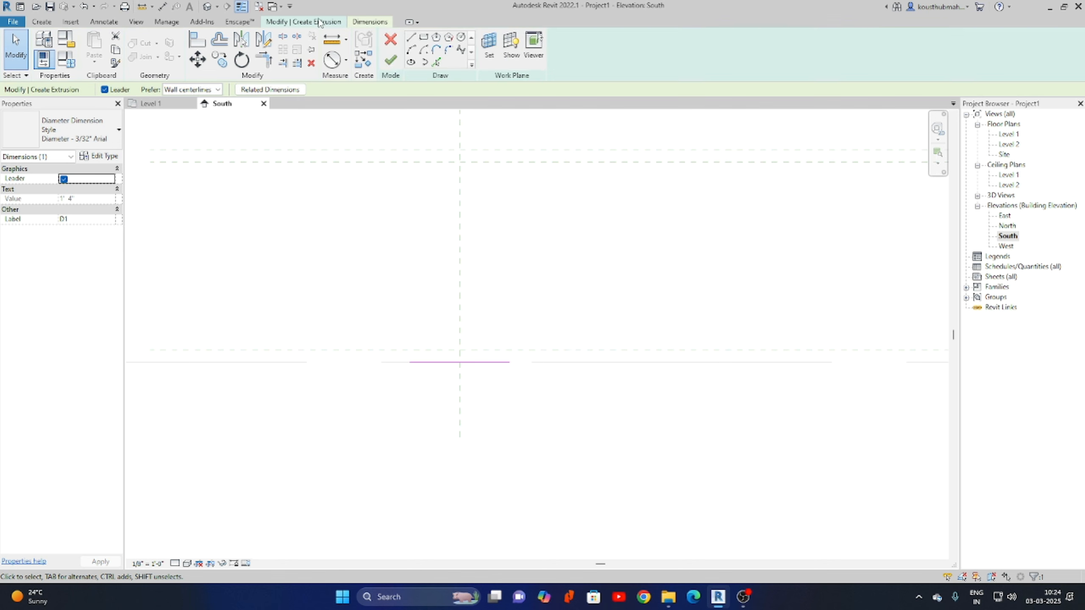
click(390, 61)
Lower the extrusion's top to a 0' 2" thickness and return to the Level 1 plan.
scroll(471, 387, up, 1)
mouse_move(456, 357)
mouse_down()
mouse_move(465, 318)
mouse_move(452, 322)
mouse_move(449, 359)
mouse_up()
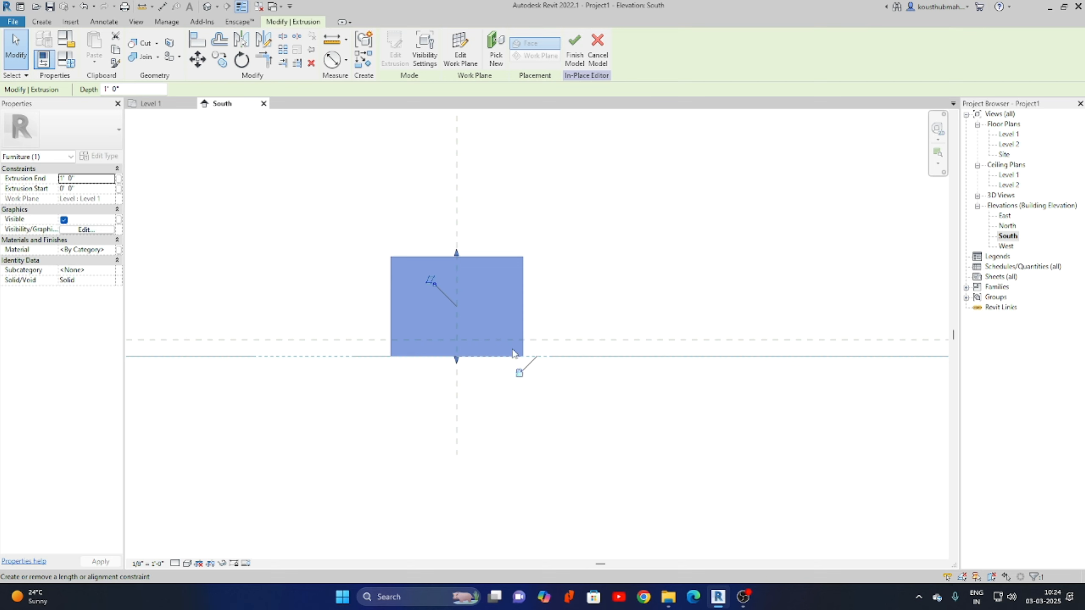
drag(456, 254, 462, 336)
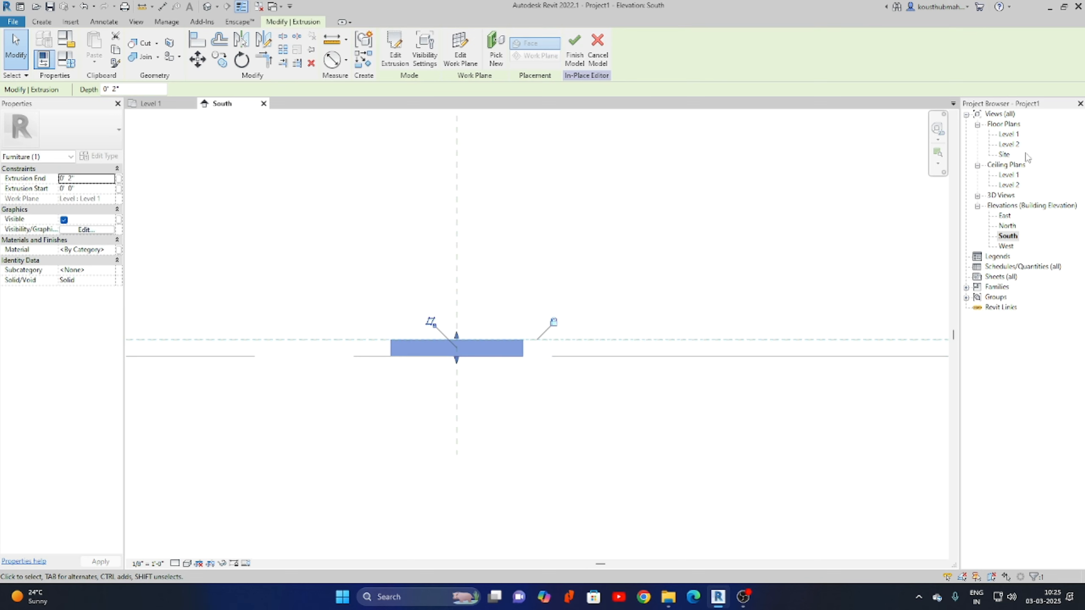
double_click(1009, 134)
click(637, 315)
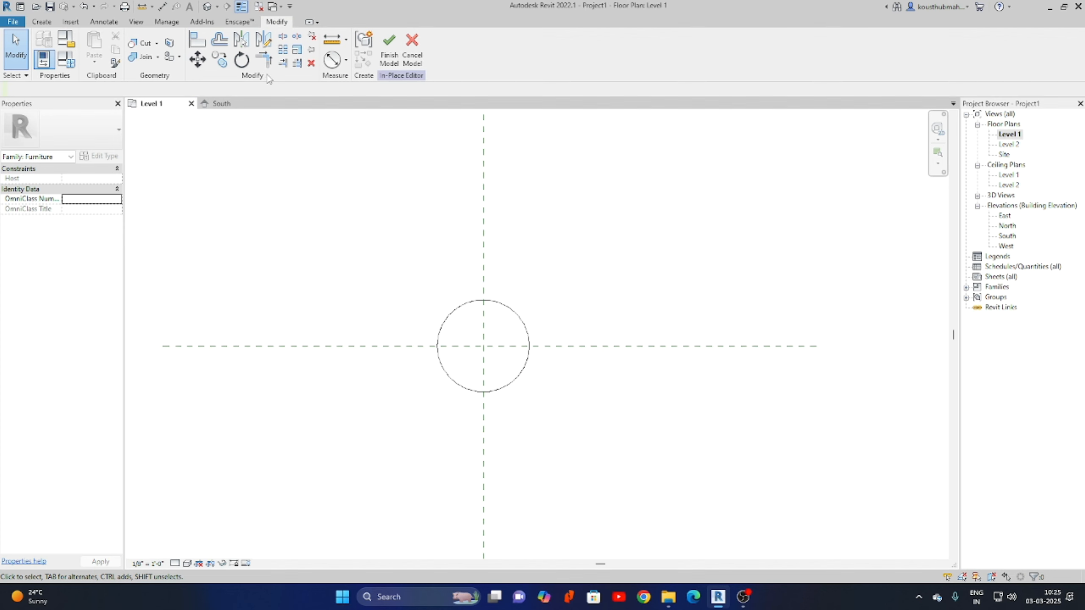
Sketch a small 0' 4" circle centred on the reference-plane intersection.
click(42, 21)
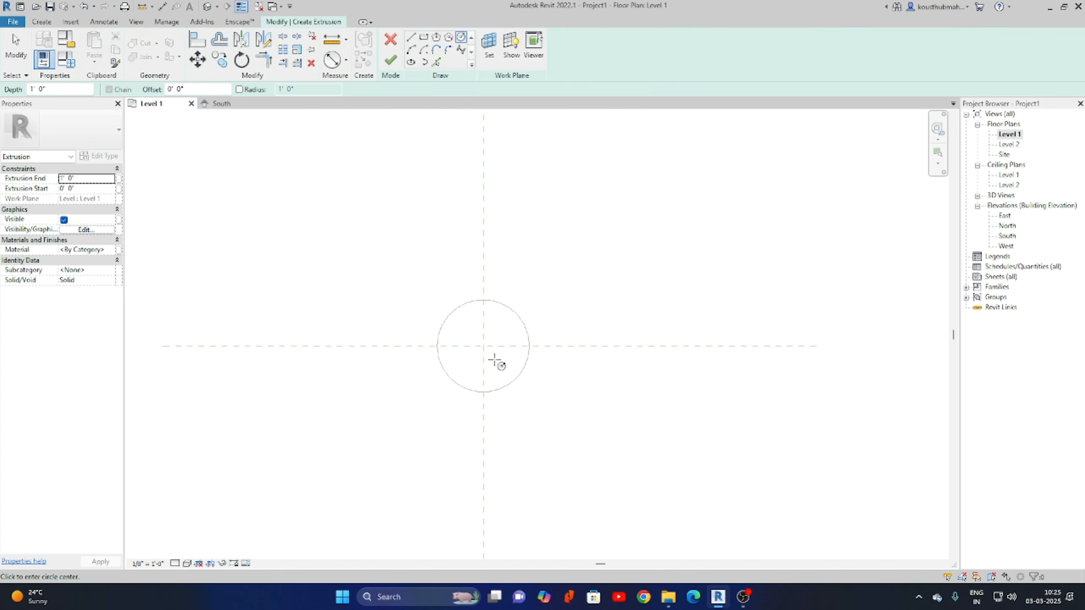
click(484, 346)
scroll(508, 356, up, 1)
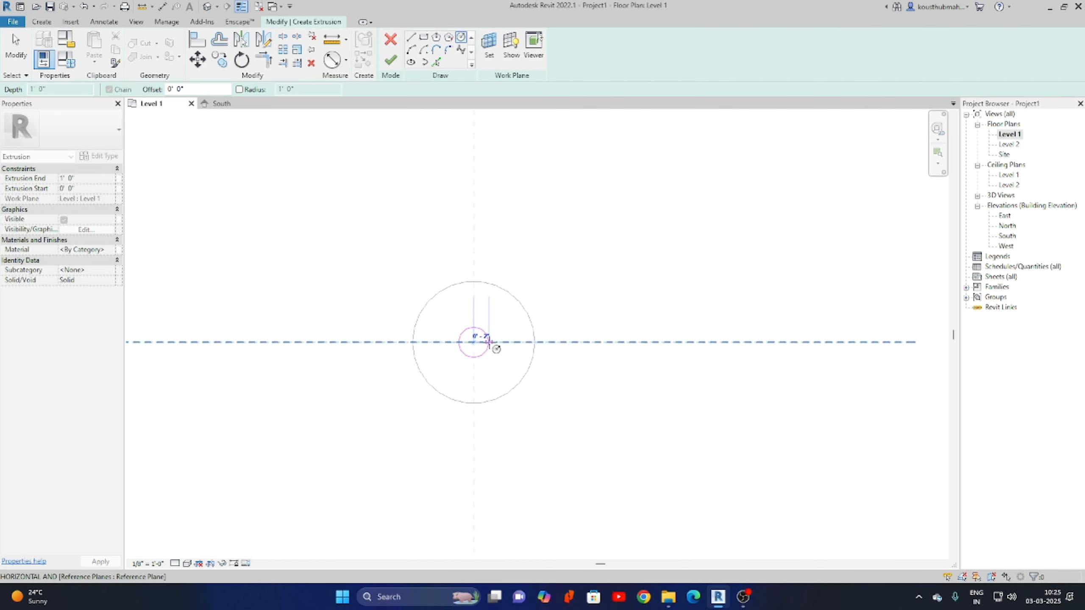
click(489, 344)
right_click(574, 286)
right_click(600, 289)
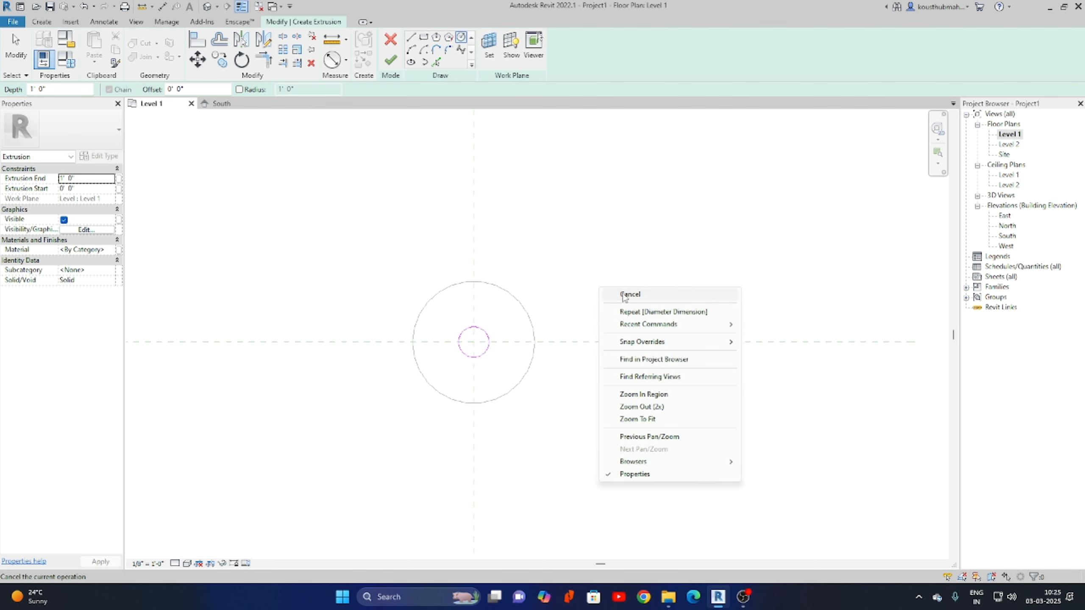
click(624, 298)
scroll(461, 314, up, 3)
Add a diameter dimension to the small circle and set the view scale to 1" = 1'-0".
click(332, 60)
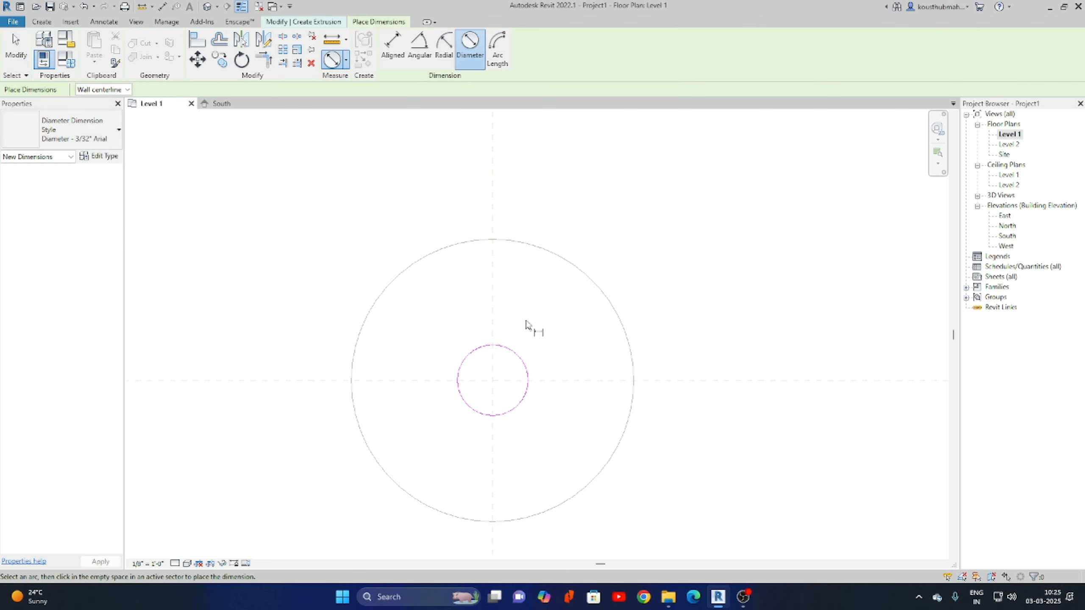
click(518, 358)
scroll(503, 371, down, 2)
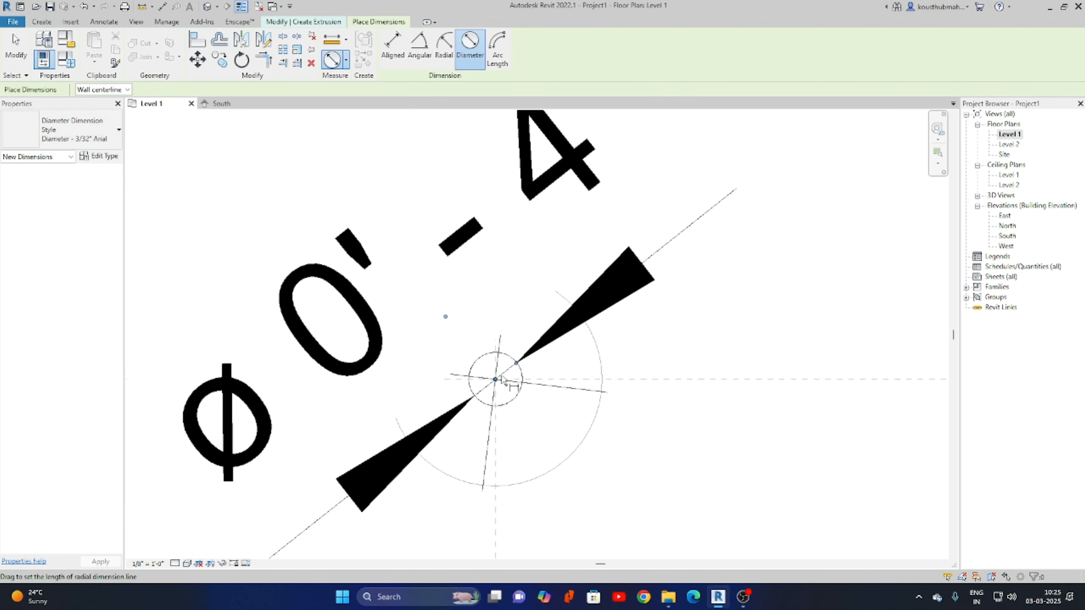
scroll(502, 376, down, 1)
click(751, 270)
key(Escape)
key(Escape)
scroll(583, 329, down, 2)
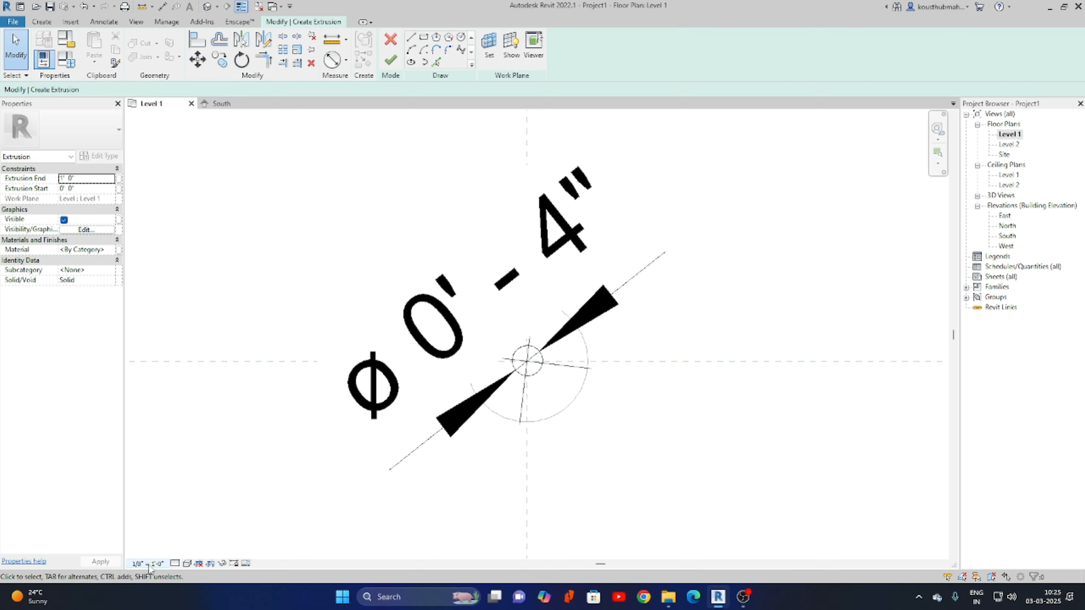
click(150, 564)
click(171, 268)
scroll(557, 348, up, 3)
Label the diameter dimension with a new length parameter D2.
click(547, 369)
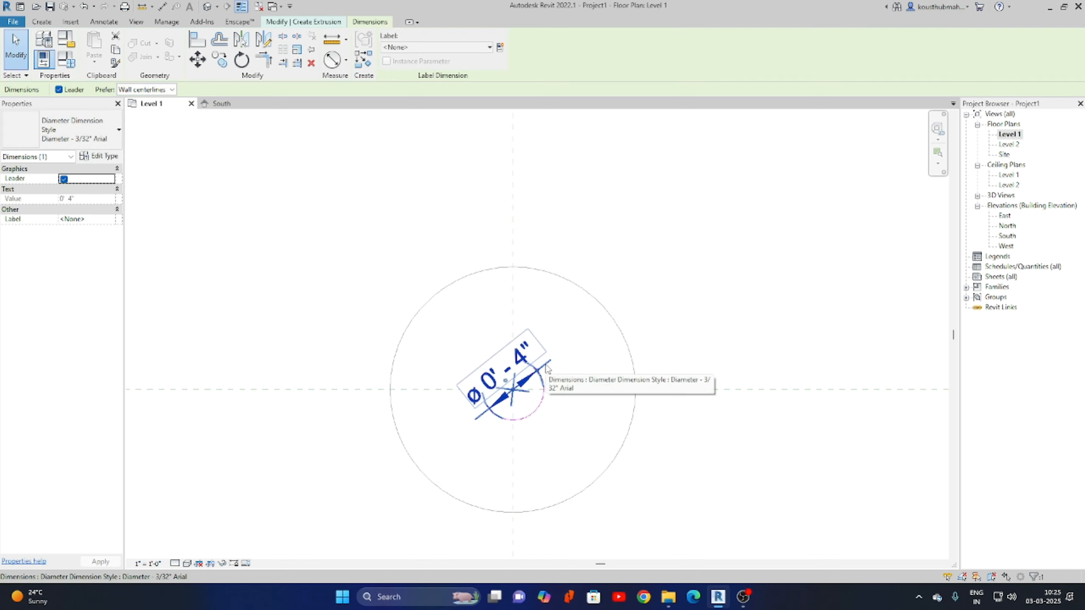
click(501, 47)
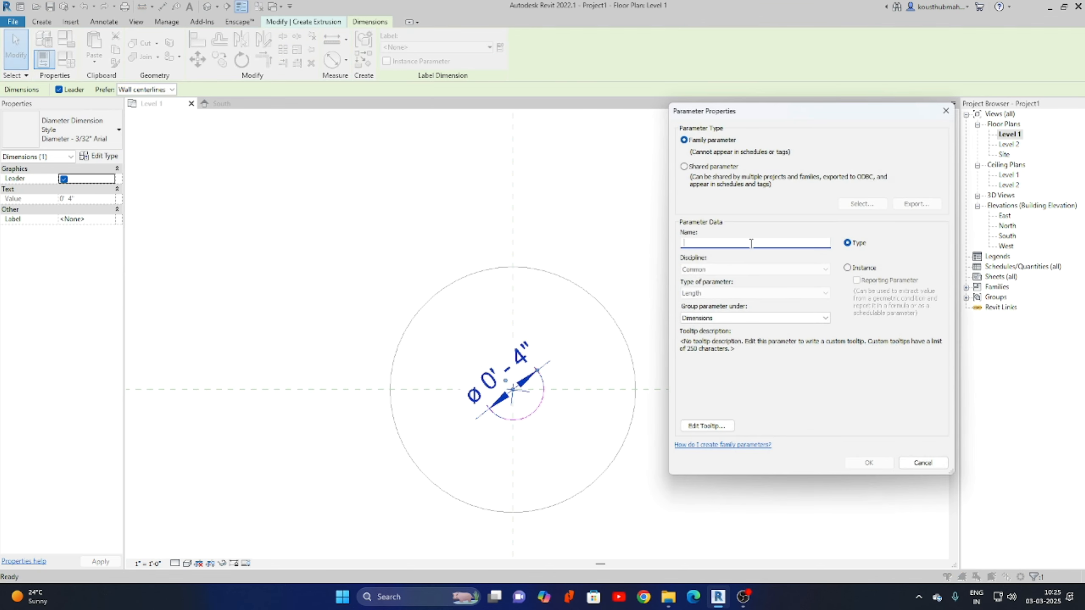
text(D2)
click(865, 465)
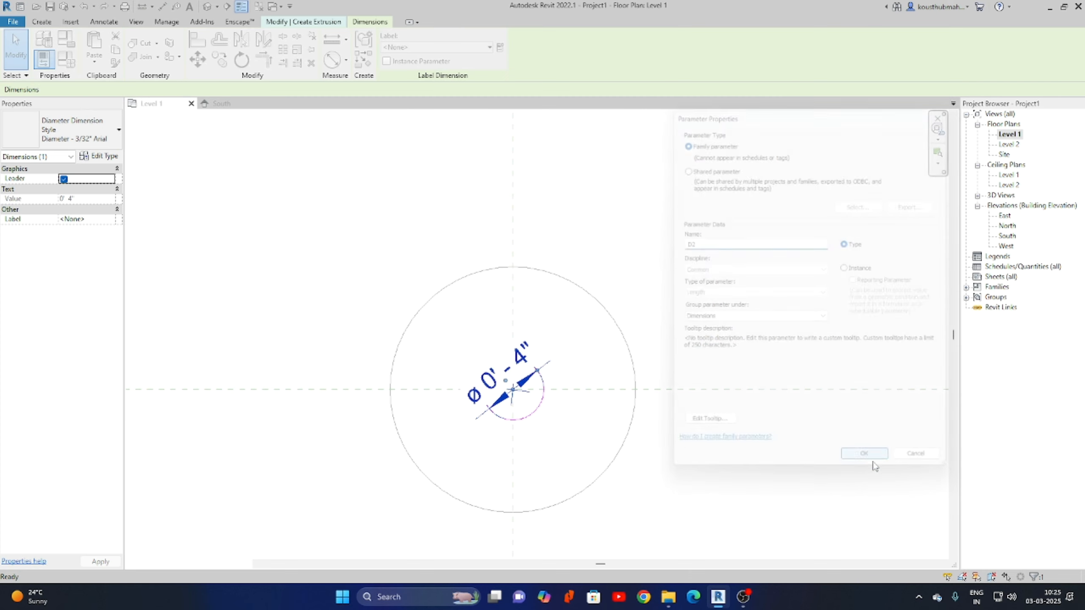
Finish the column extrusion in South elevation and set its bottom at 0' 2".
double_click(1007, 236)
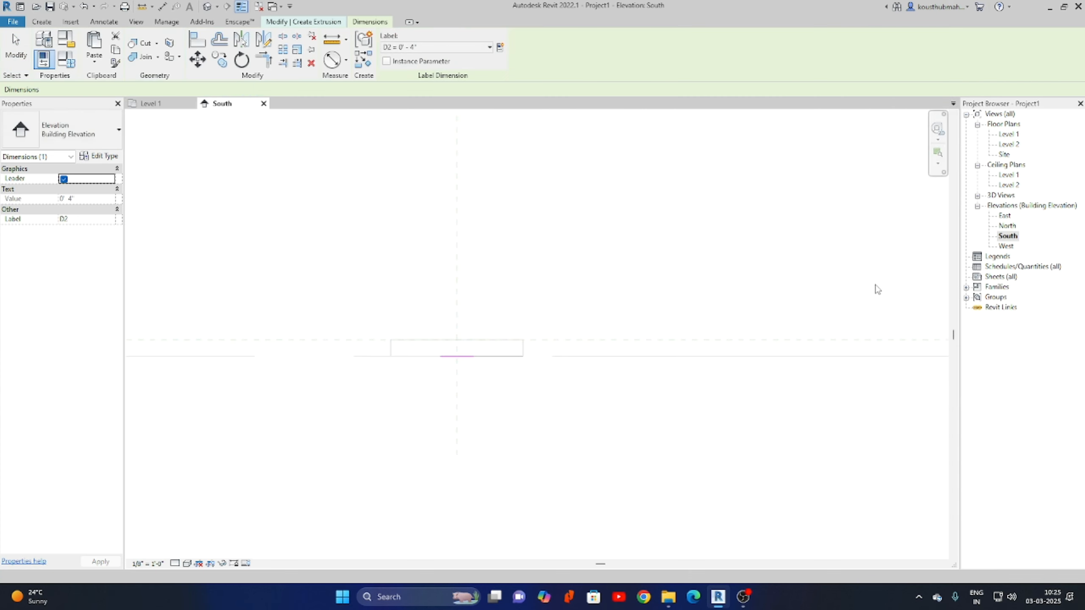
key(Escape)
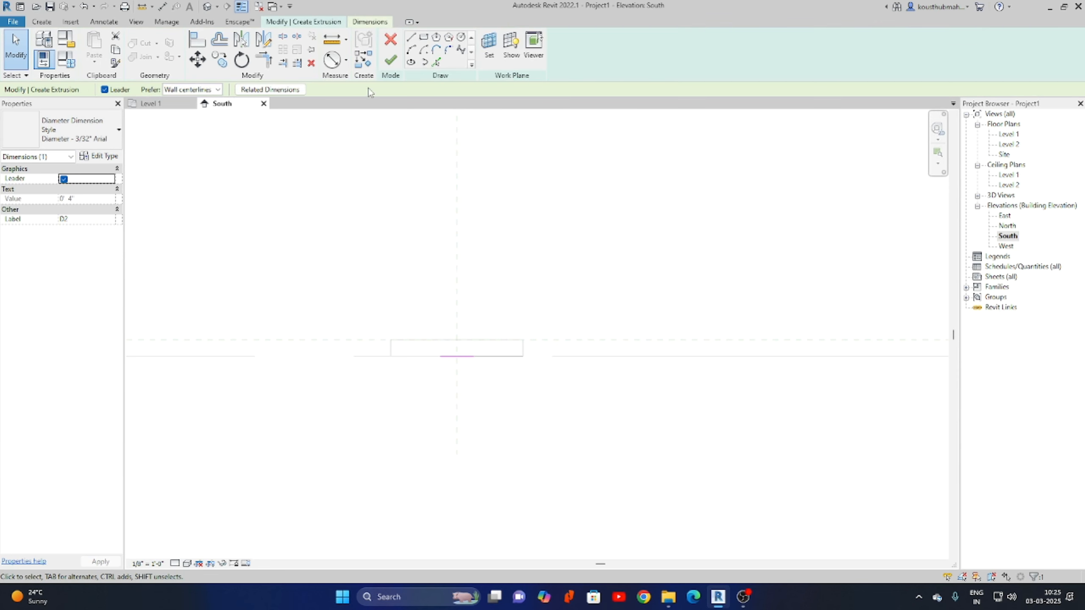
click(391, 60)
middle_drag(553, 376, 540, 431)
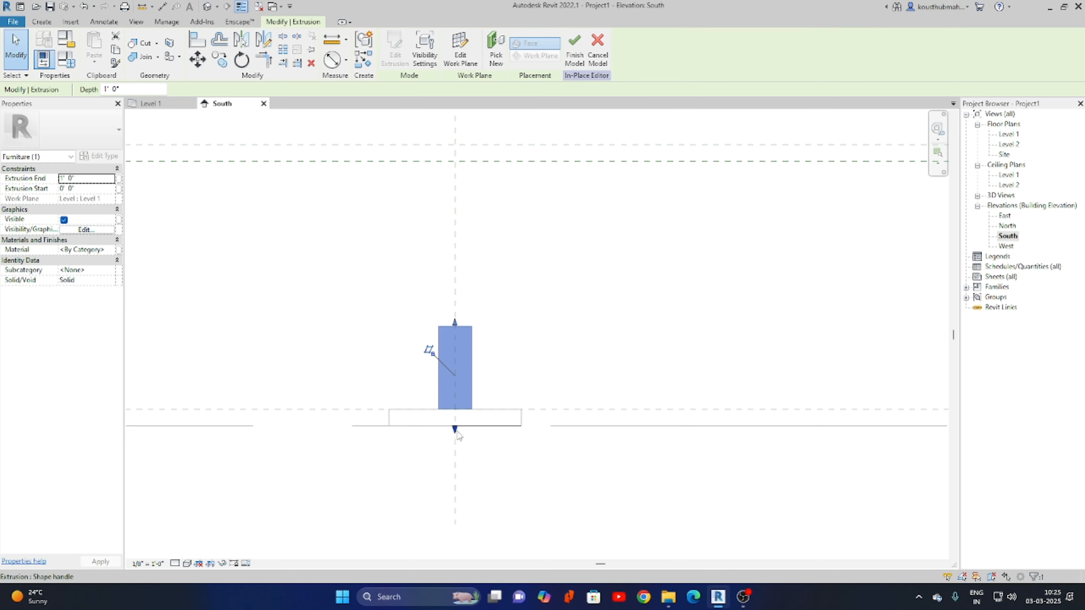
drag(455, 431, 455, 409)
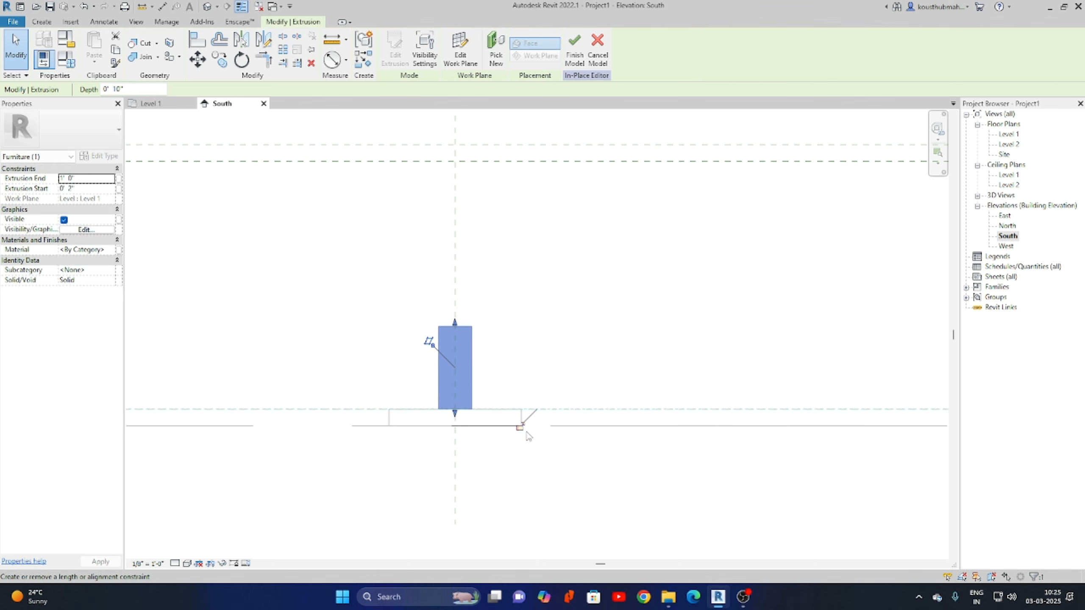
Stretch the column top to the upper reference plane at 2' 8" and return to Level 1.
middle_drag(510, 304, 477, 419)
drag(422, 441, 431, 277)
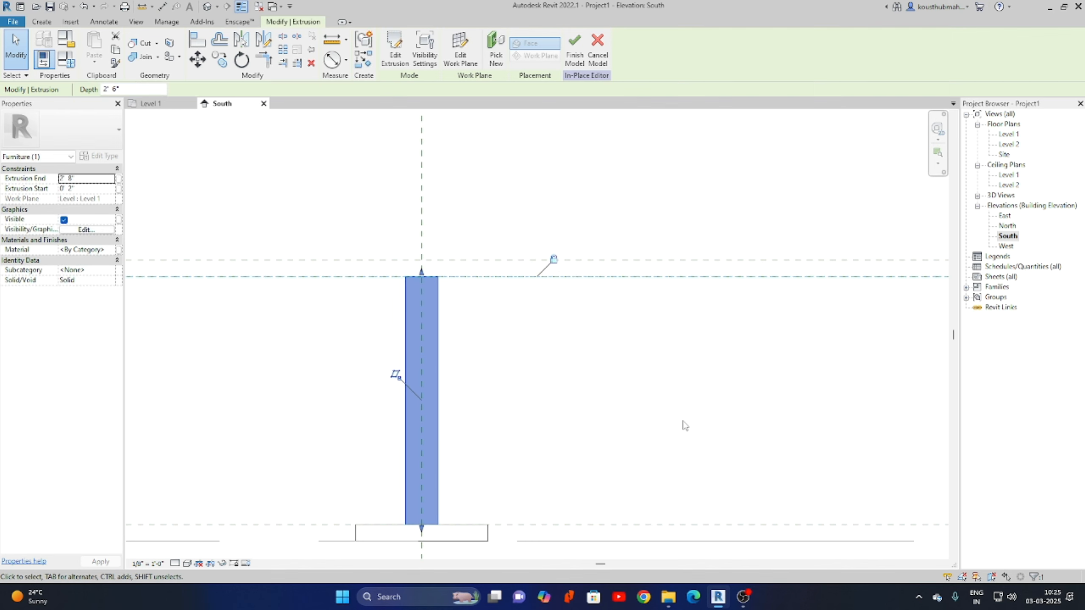
scroll(710, 391, down, 2)
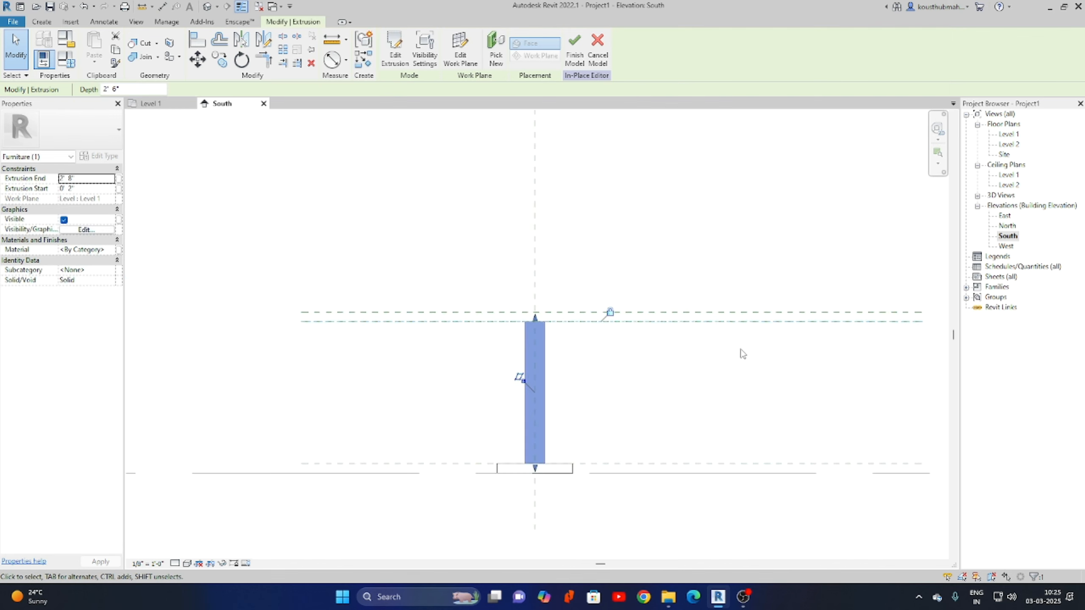
double_click(1011, 134)
Start a new extrusion and sketch a large circle centred on the reference-plane crossing.
click(600, 209)
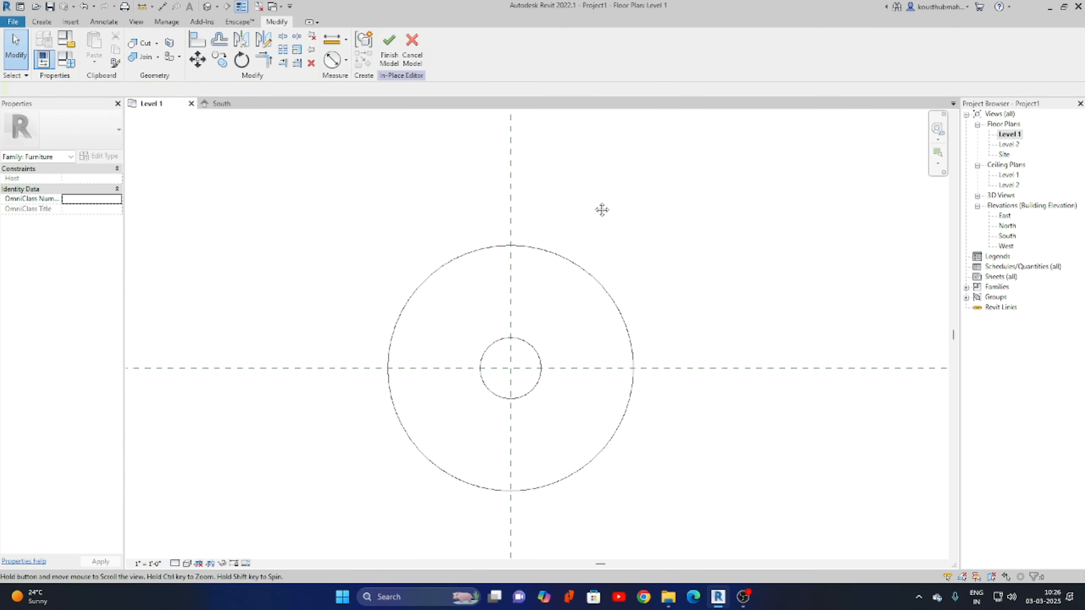
click(42, 21)
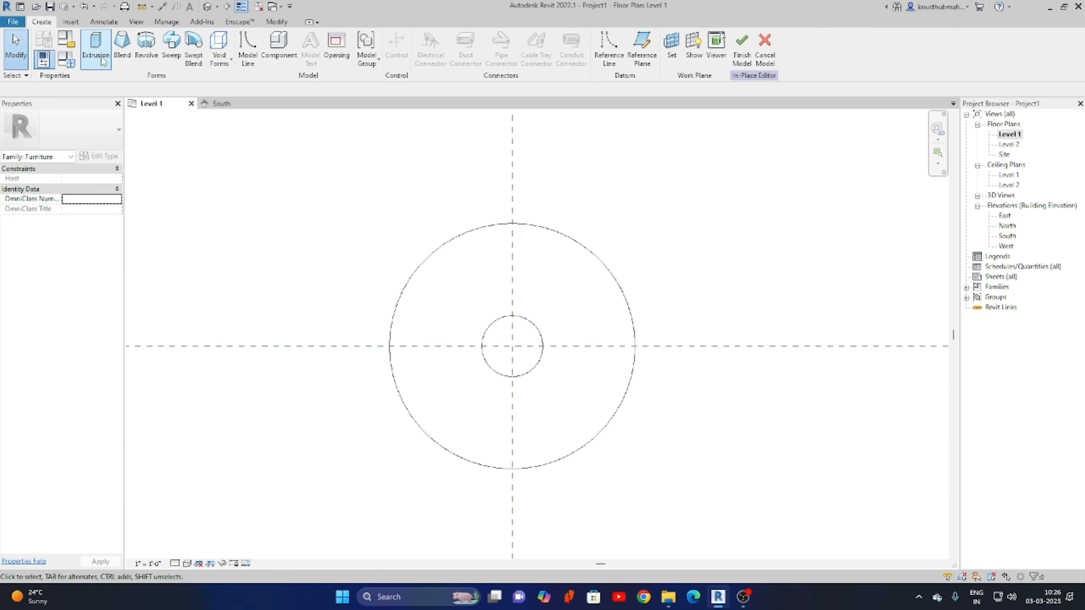
click(95, 45)
click(461, 37)
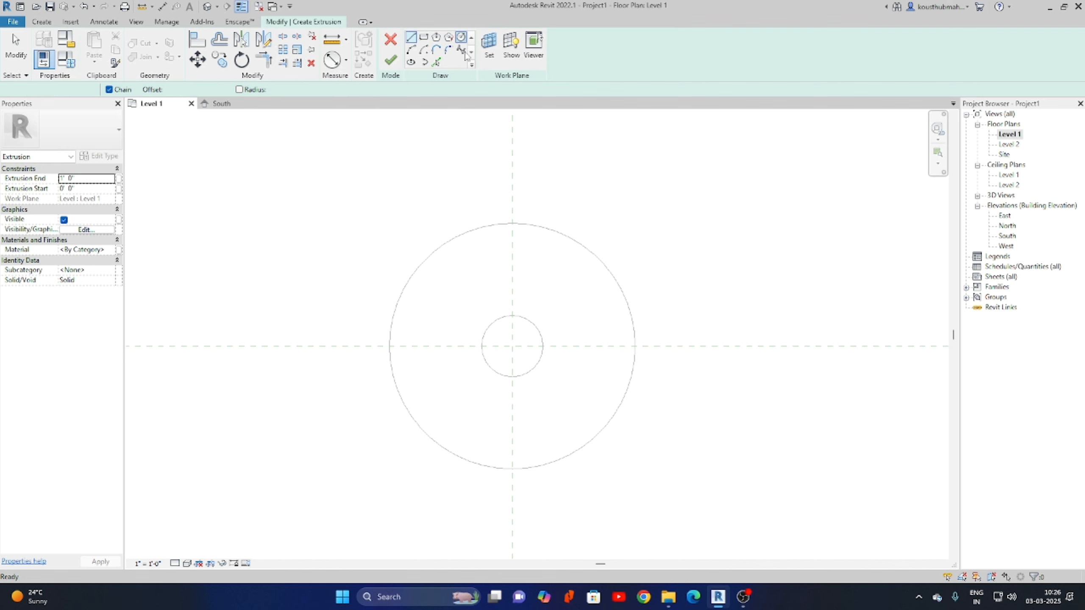
click(512, 346)
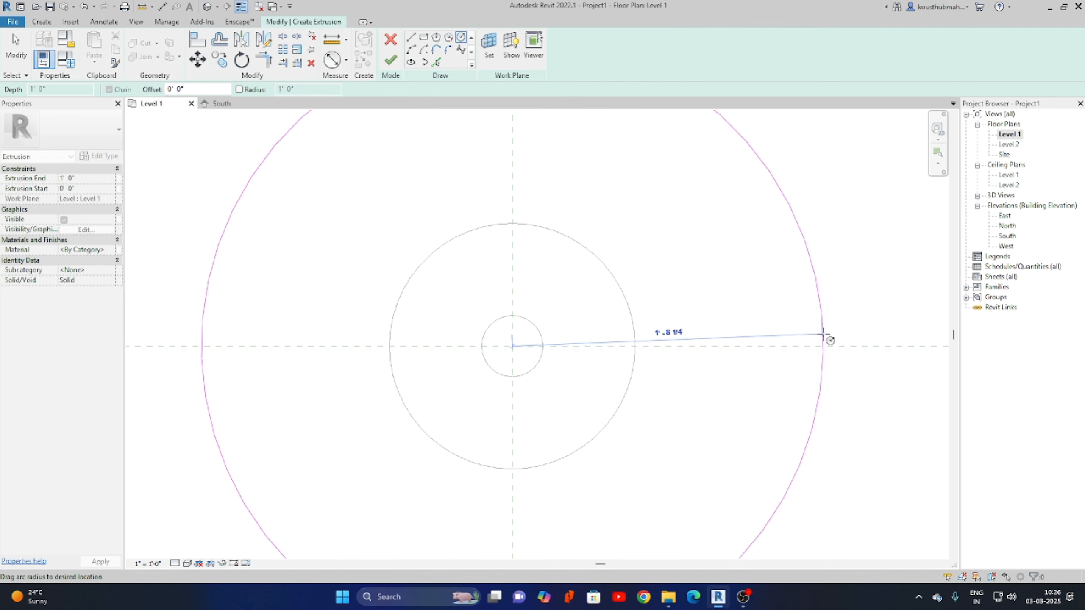
click(840, 345)
scroll(460, 318, down, 2)
scroll(460, 316, down, 3)
right_click(676, 195)
click(696, 203)
right_click(689, 199)
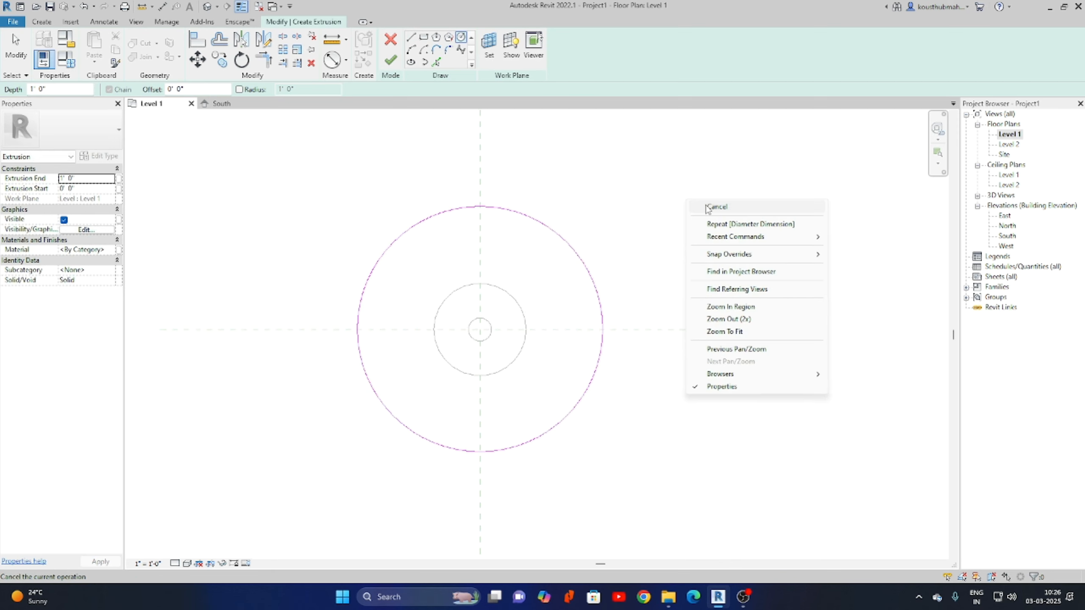
click(702, 207)
Undo the stray circle move and align the circle's centre to the reference planes.
drag(506, 208, 652, 173)
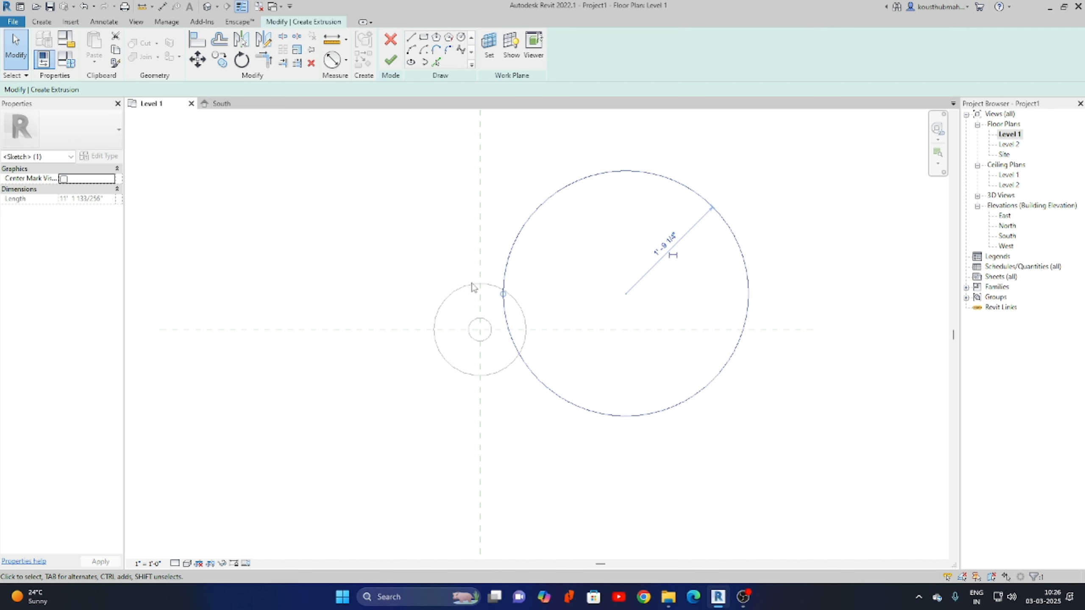
key(ctrl+z)
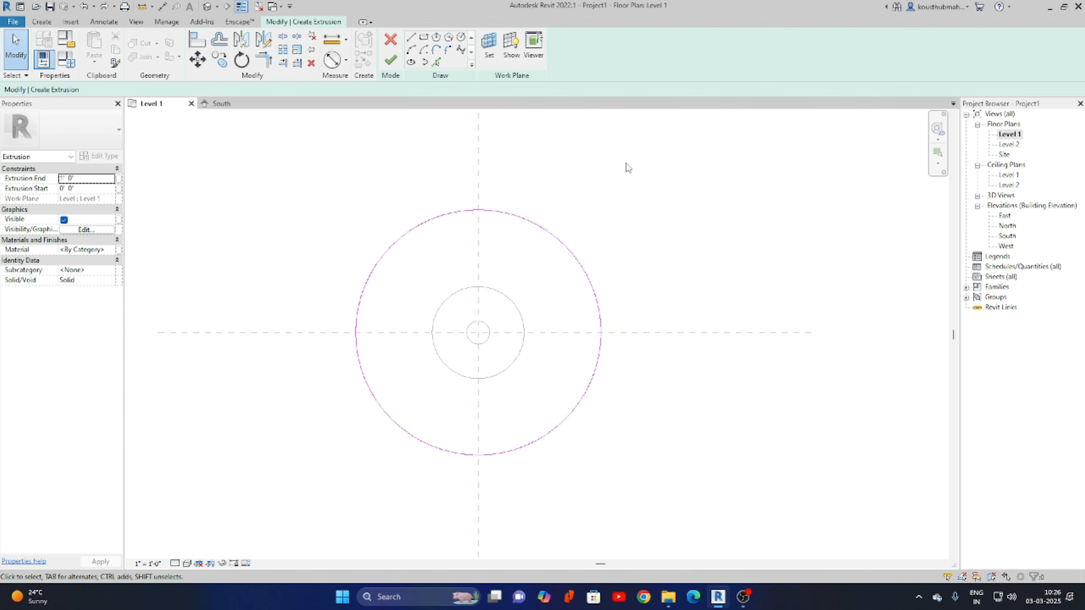
click(548, 230)
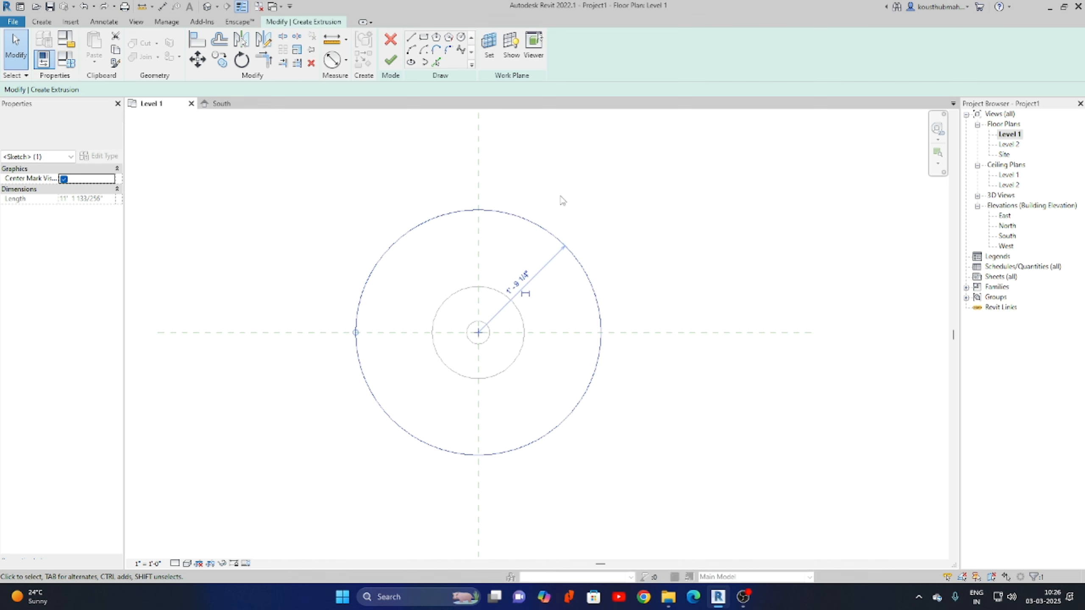
click(545, 160)
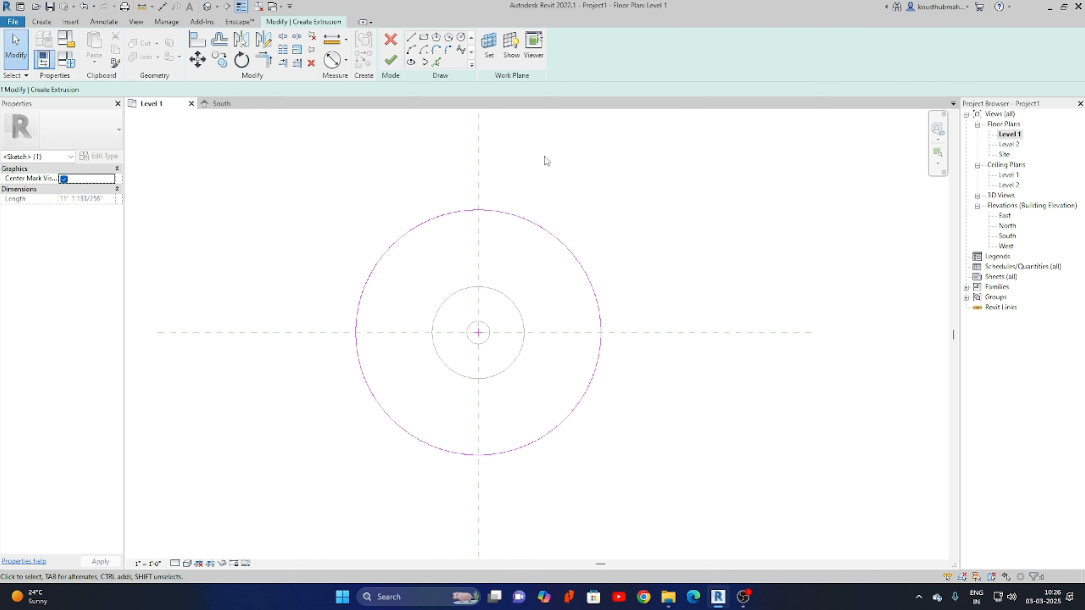
click(197, 39)
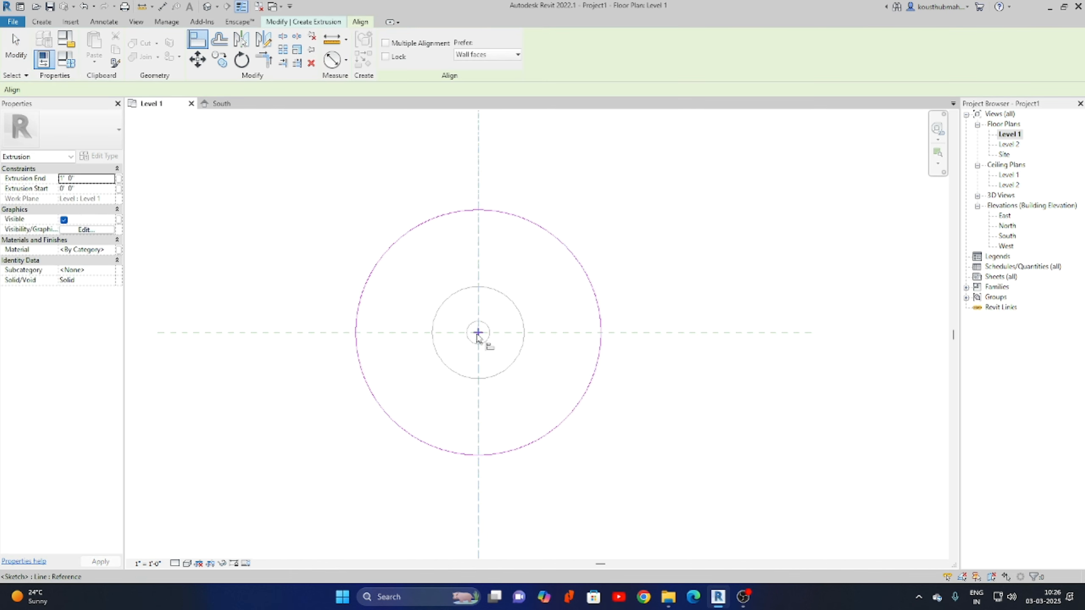
click(487, 342)
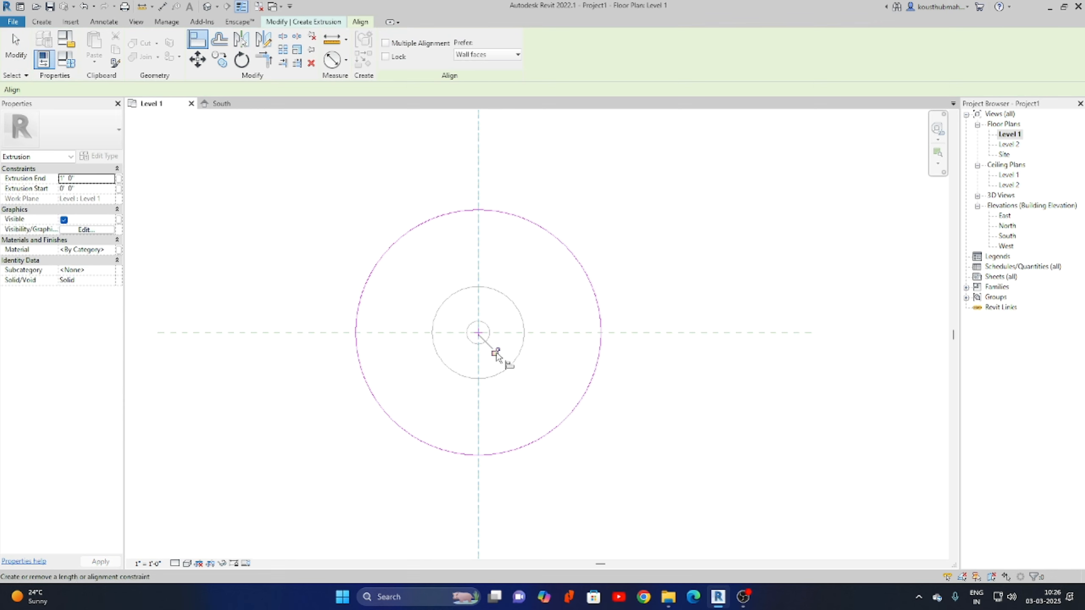
click(694, 333)
click(479, 334)
right_click(721, 278)
click(756, 284)
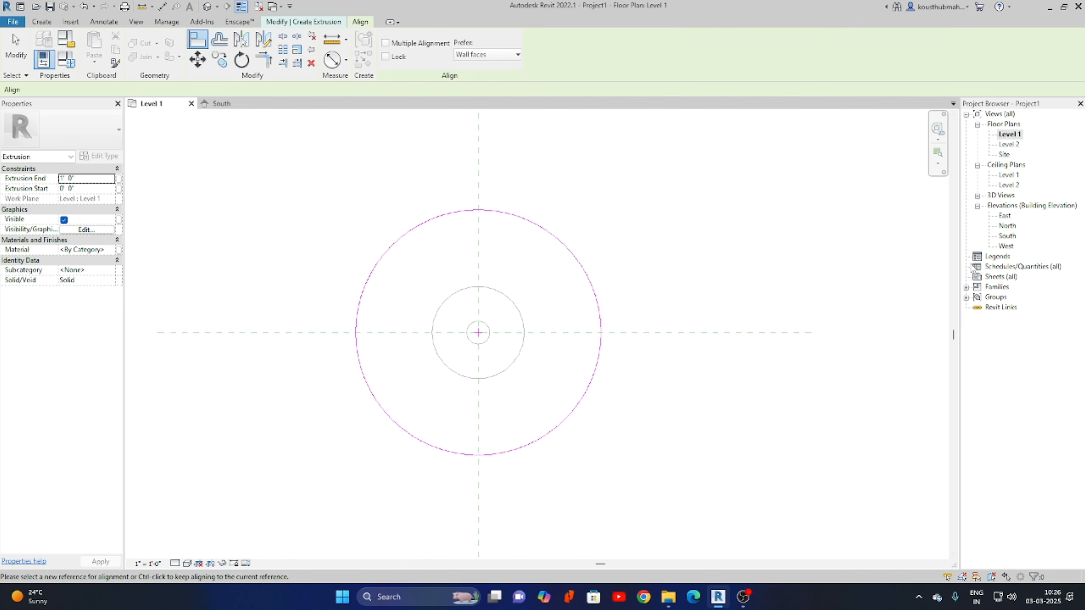
Finish the large circle extrusion as a 2" slab atop the column and view the table in 3D.
double_click(1006, 236)
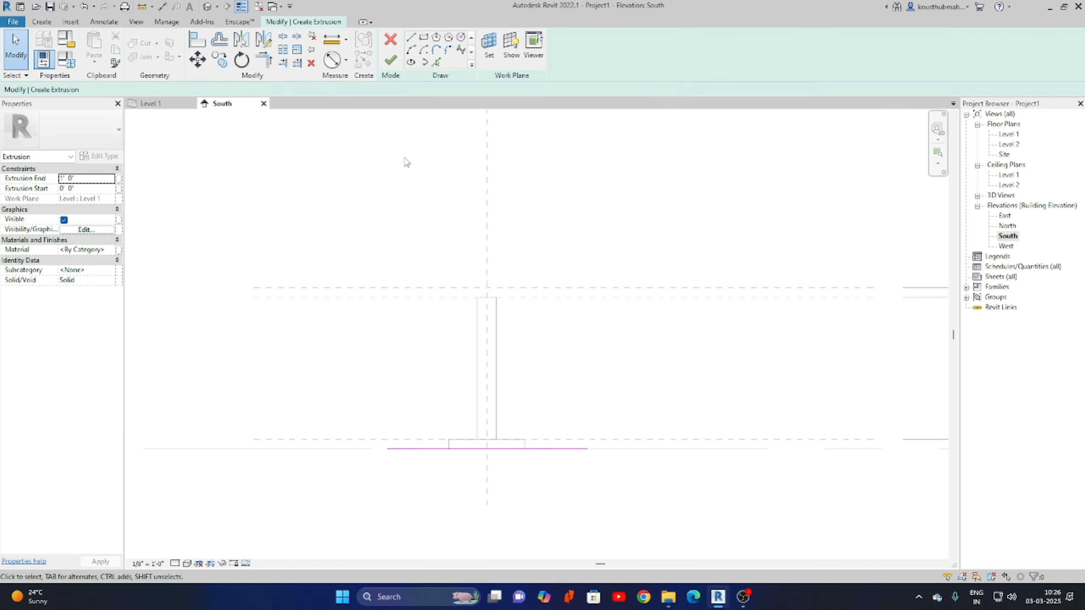
click(390, 60)
drag(486, 390, 487, 288)
drag(487, 453, 543, 306)
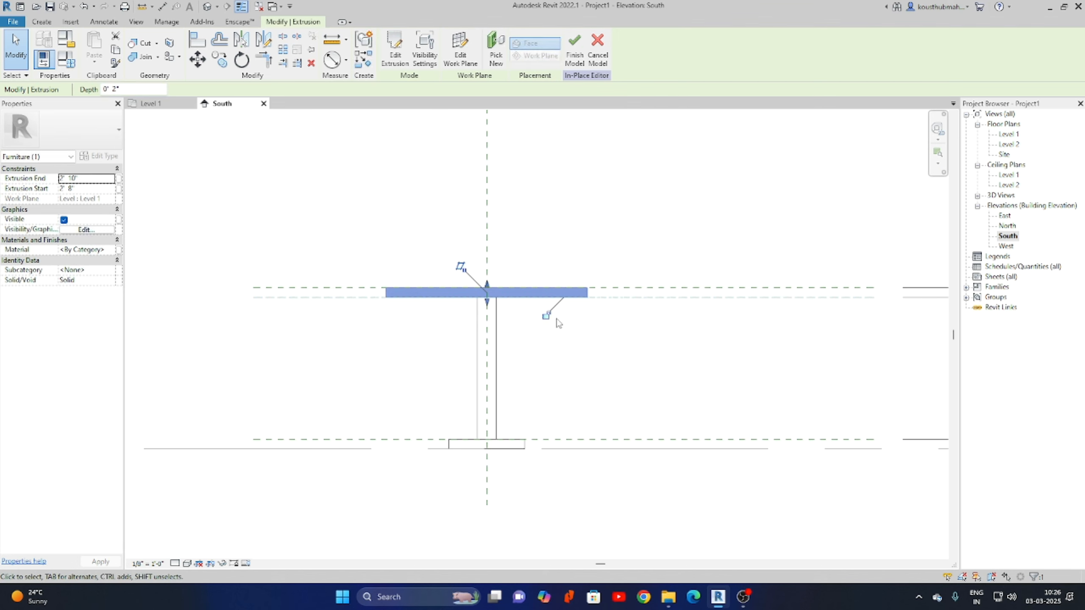
click(483, 237)
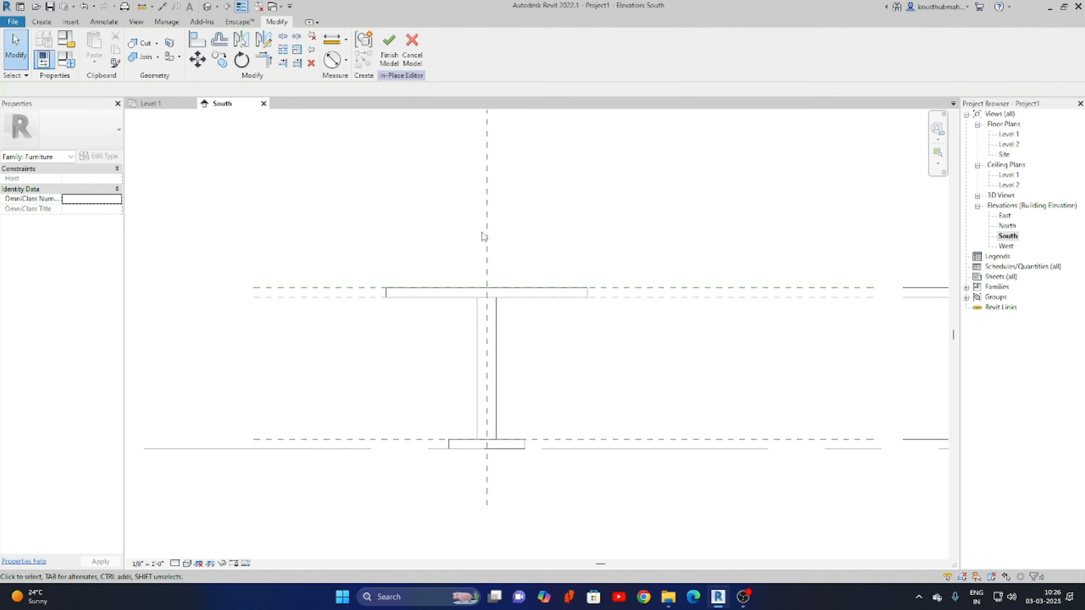
click(208, 6)
middle_drag(568, 338, 470, 384)
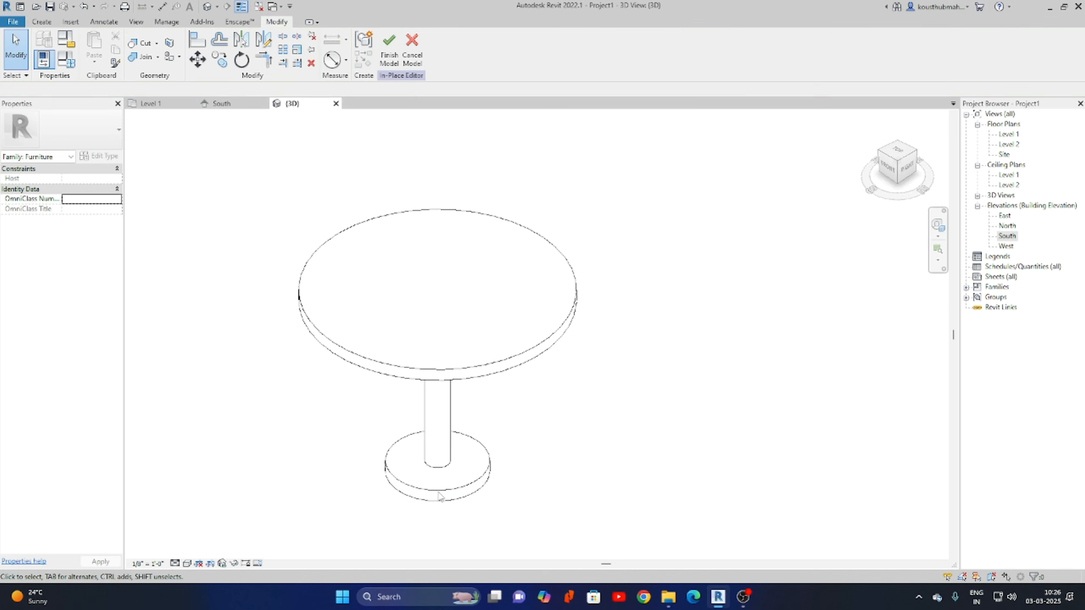
In Family Types, set Base Height to 0' 1" and Height to 3' 0" and apply them.
click(66, 60)
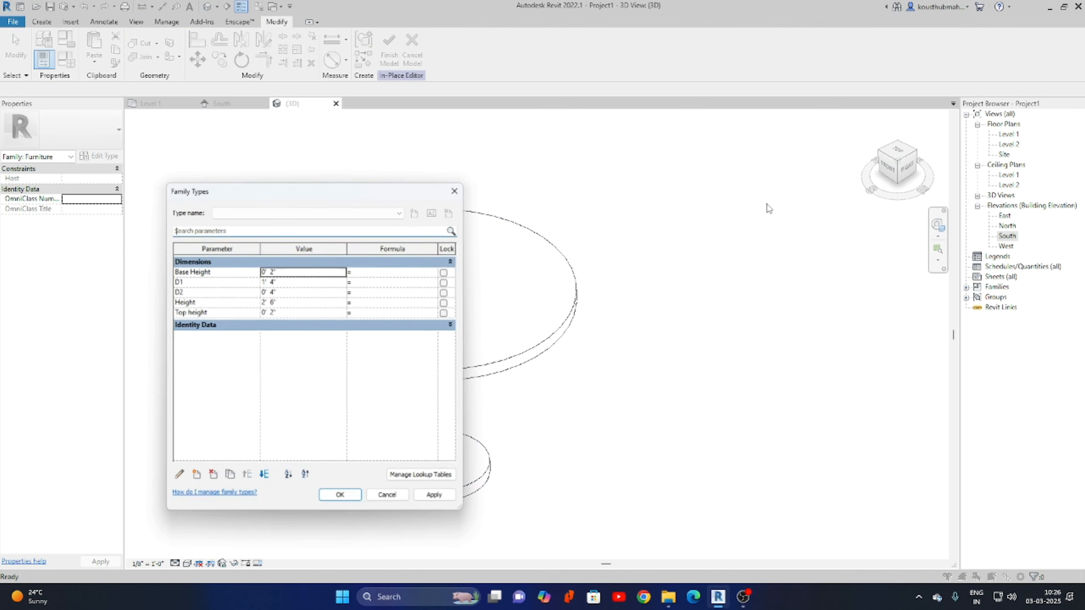
drag(323, 195, 741, 161)
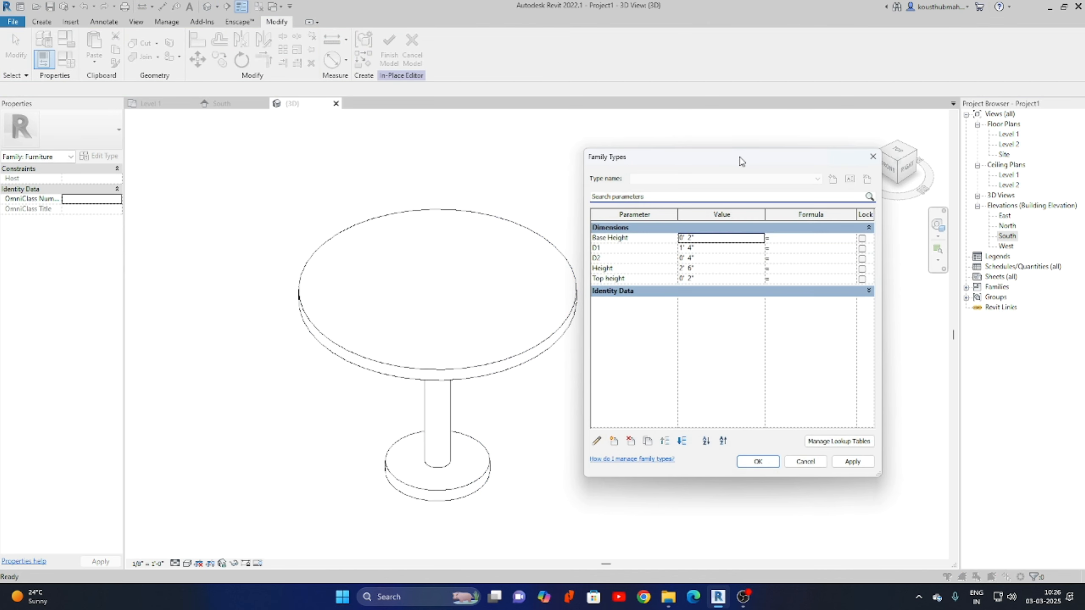
click(720, 239)
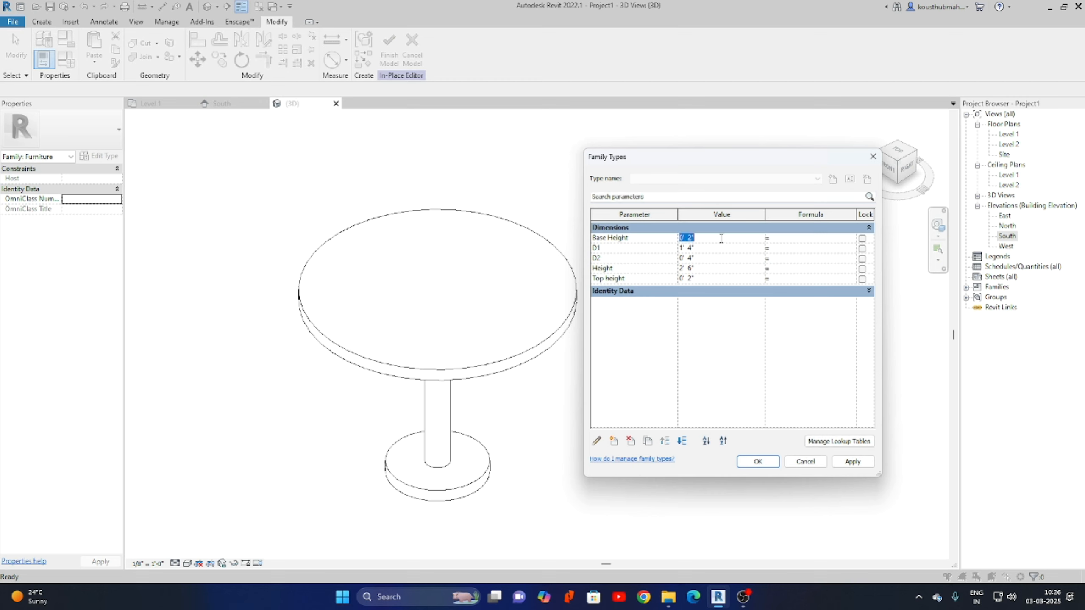
text(1)
click(852, 461)
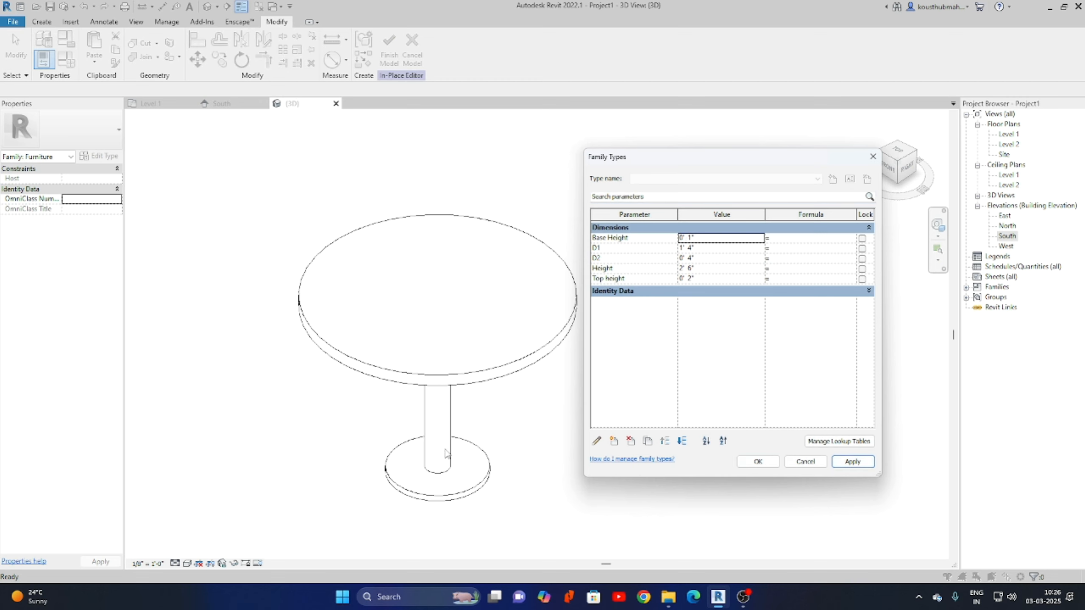
click(730, 269)
text(3)
click(839, 461)
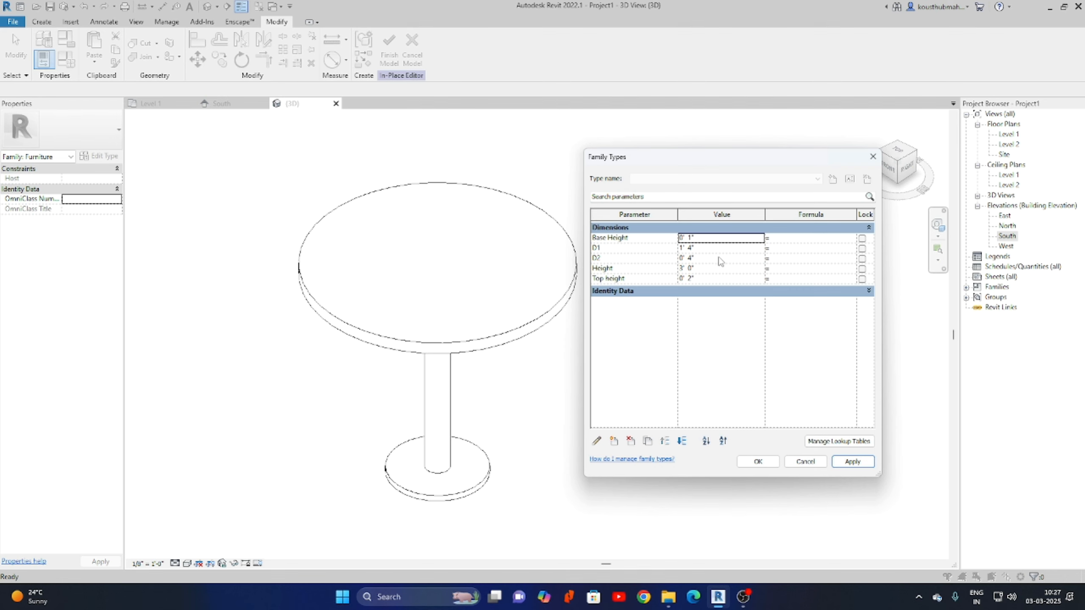
click(758, 462)
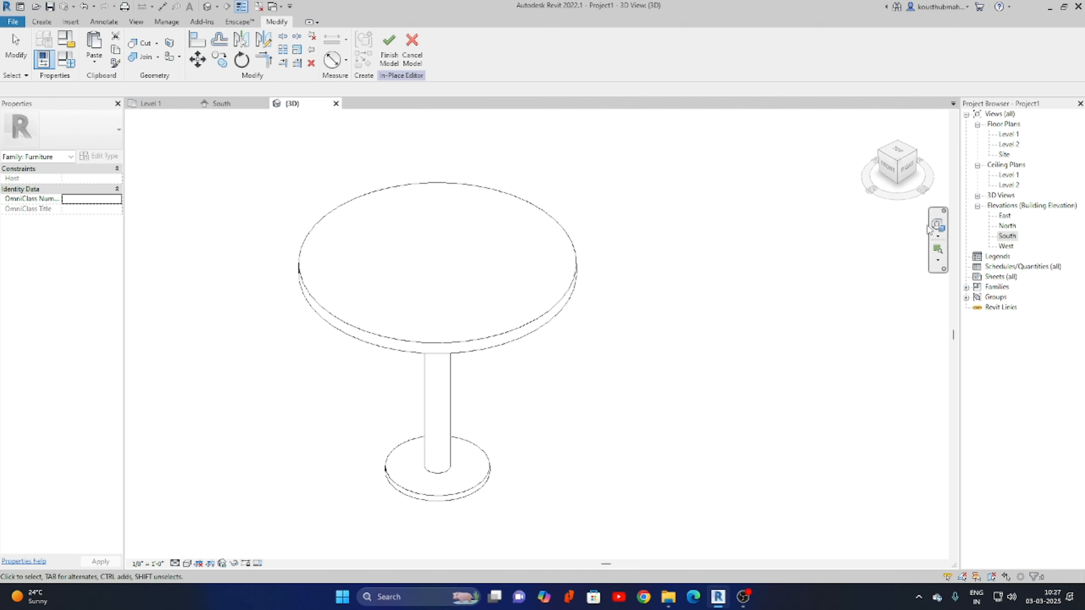
click(550, 312)
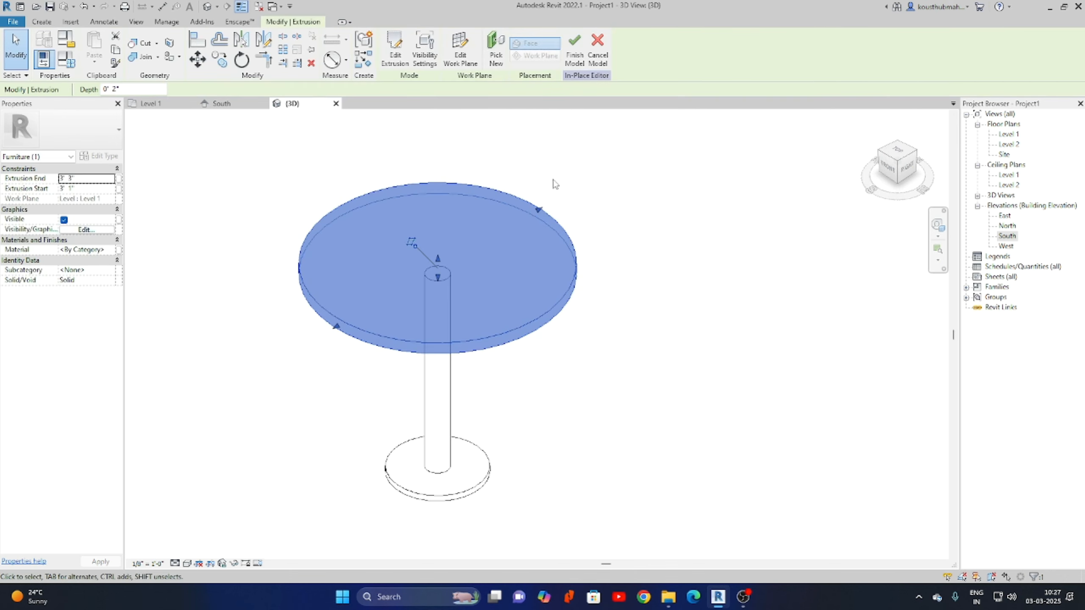
In the Level 1 plan, edit the tabletop sketch and add a diameter dimension to its circle.
double_click(1008, 134)
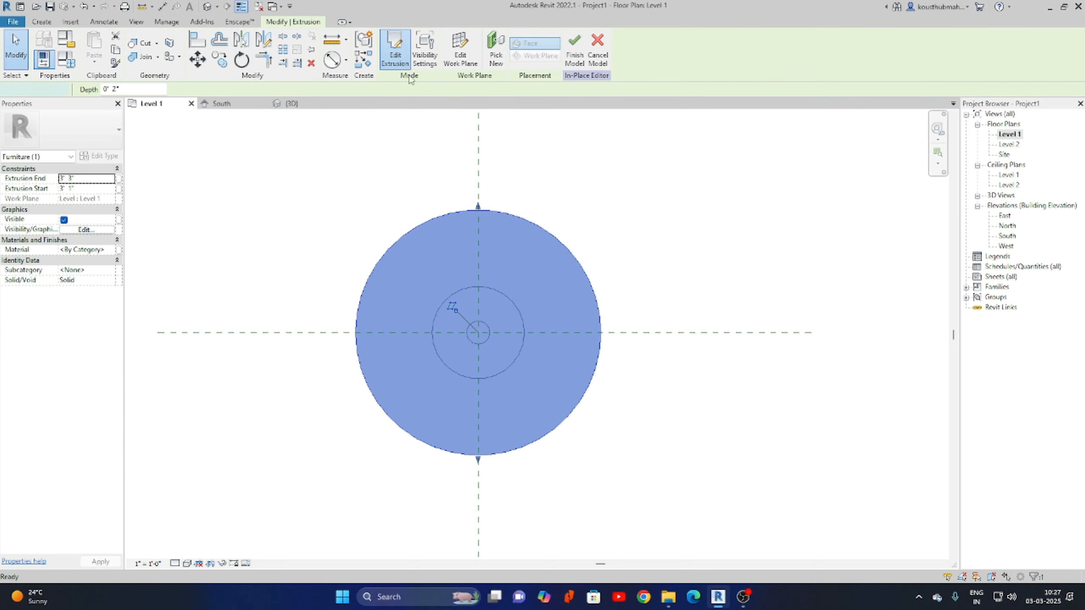
click(395, 49)
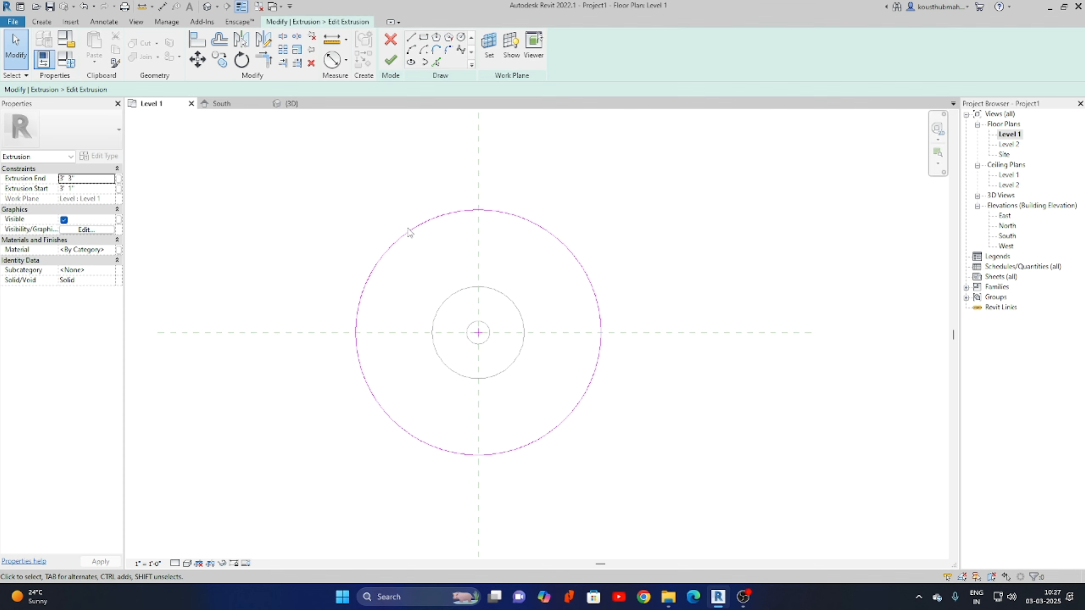
click(332, 61)
click(550, 231)
click(654, 187)
right_click(702, 216)
click(705, 213)
right_click(706, 211)
click(712, 218)
Label the 3' 6 1/2" diameter with new parameter D3 and finish the sketch.
click(543, 285)
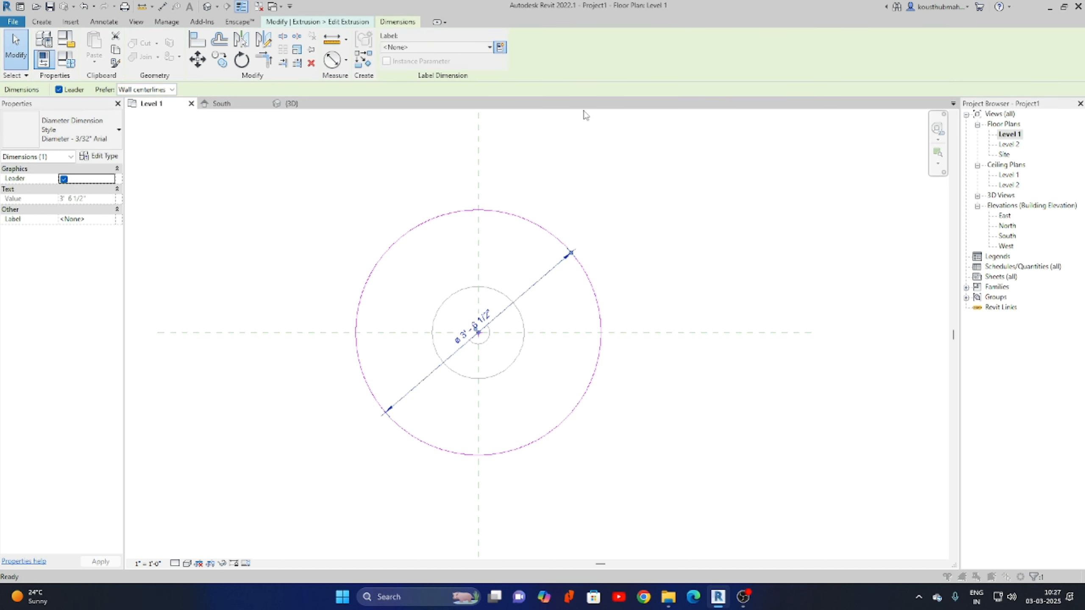
click(499, 47)
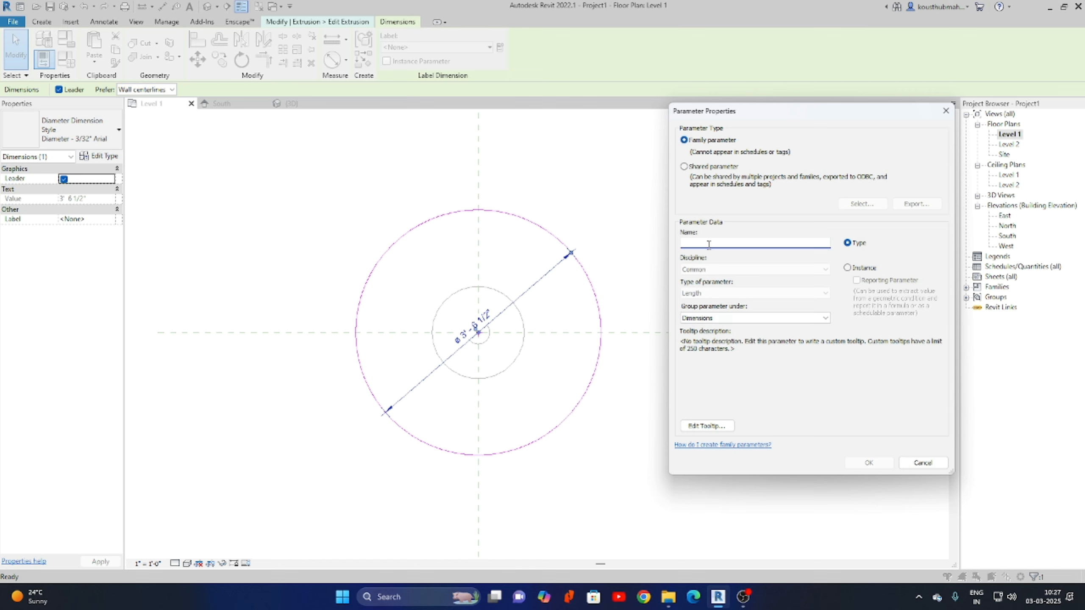
text(D3)
click(869, 463)
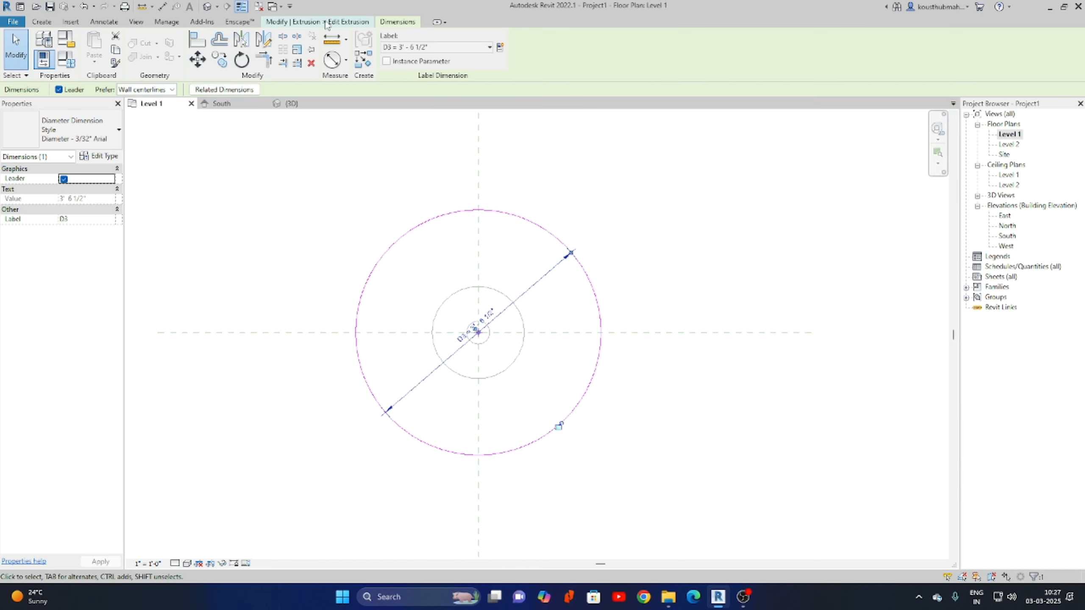
click(391, 65)
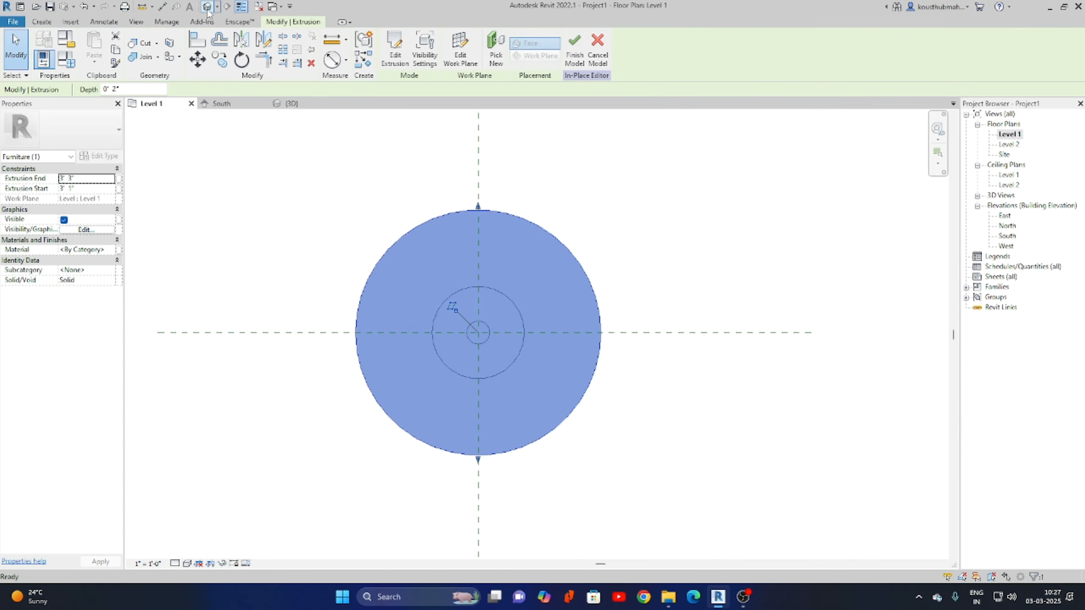
click(208, 7)
middle_drag(671, 363, 795, 348)
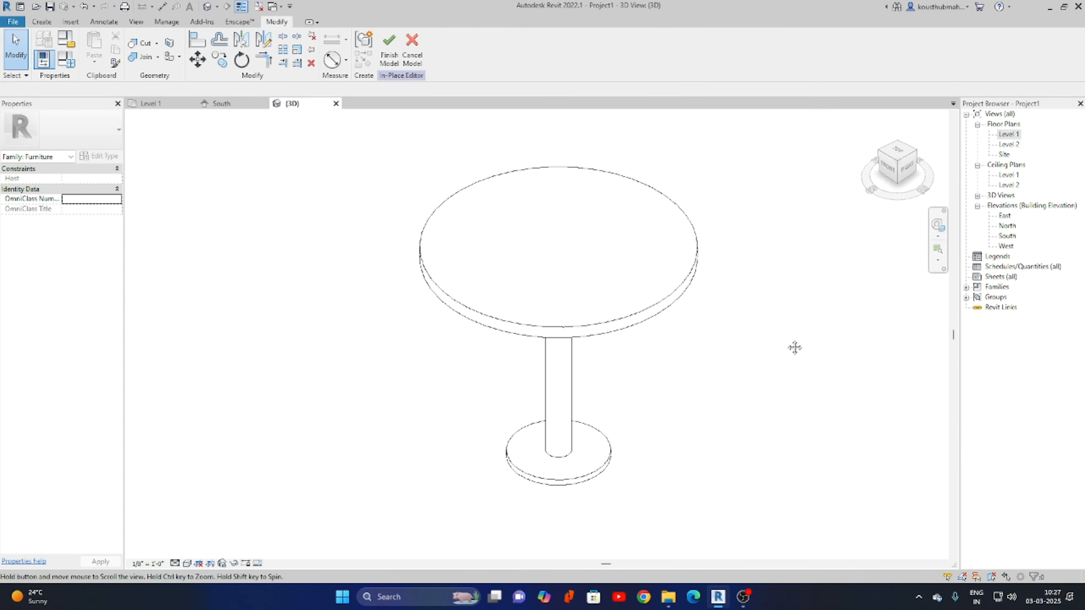
click(66, 60)
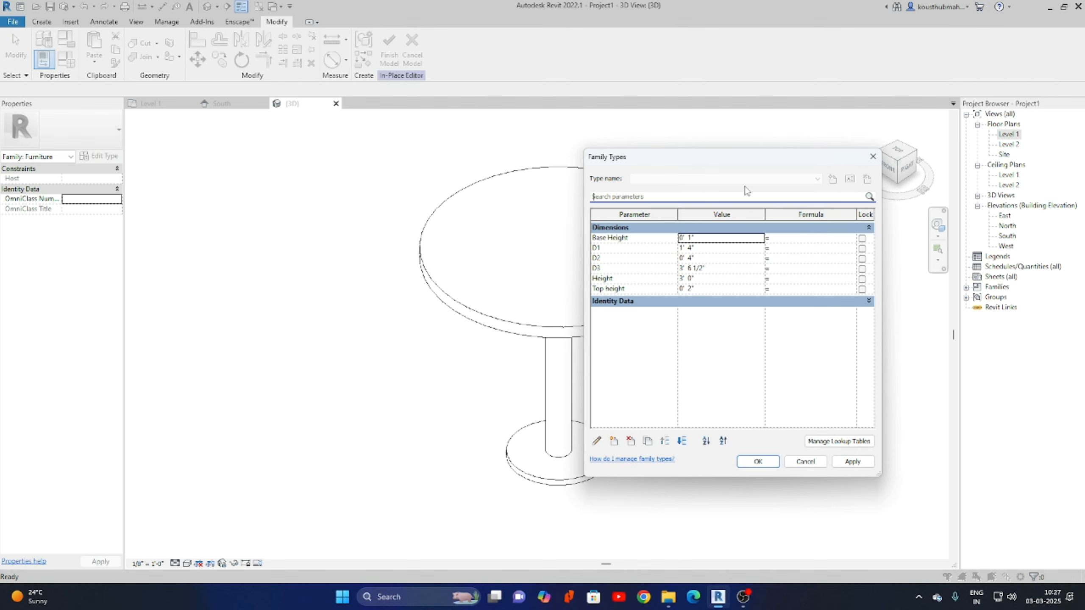
Change D3 to 4' 0" in Family Types, apply it and close the dialog.
drag(763, 160, 853, 155)
click(813, 262)
text(4)
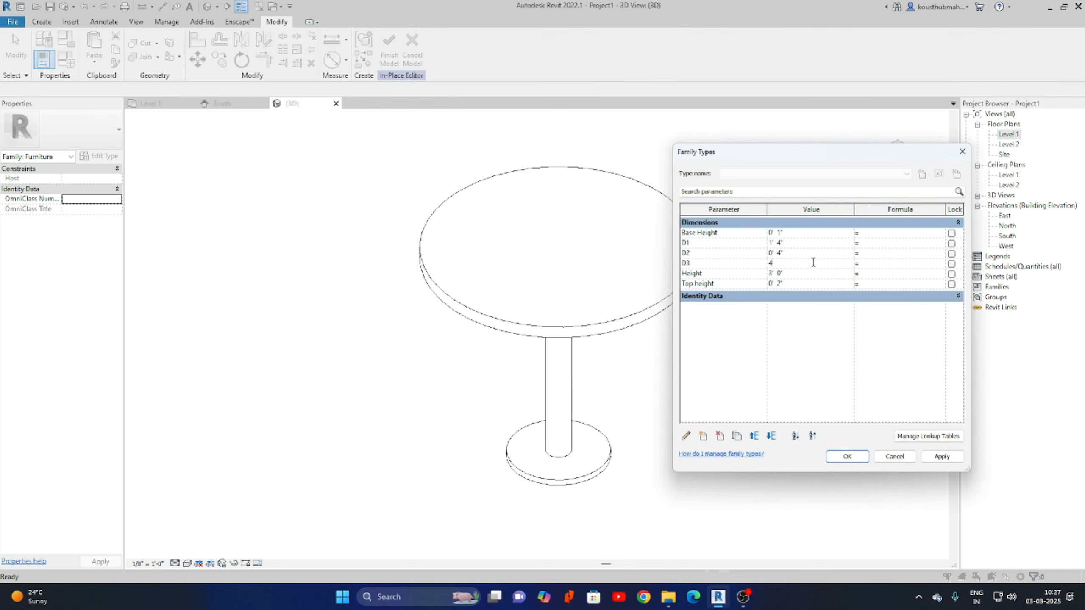
click(942, 457)
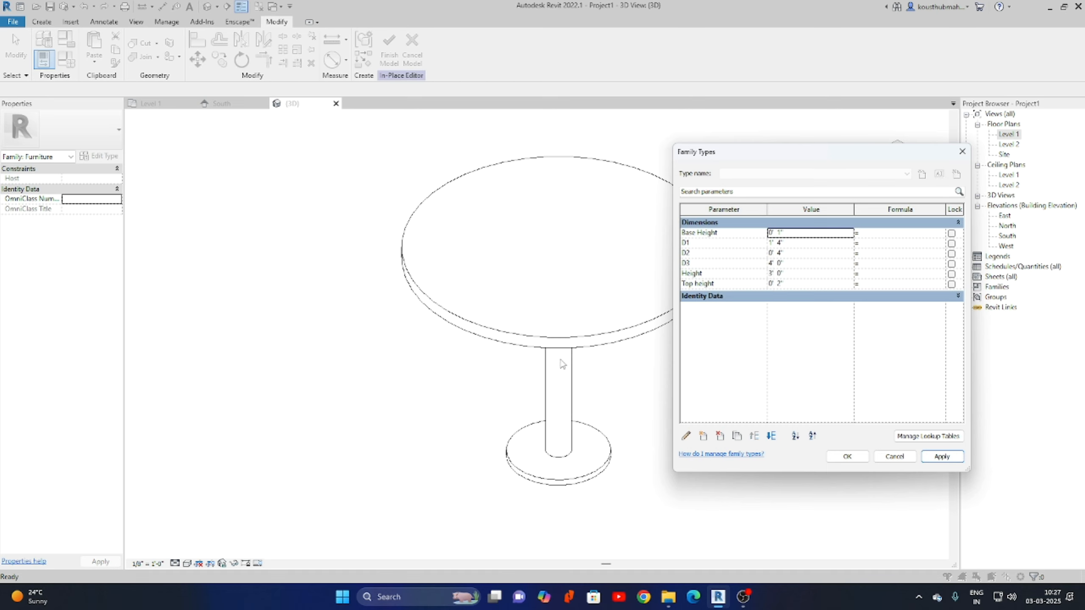
click(847, 456)
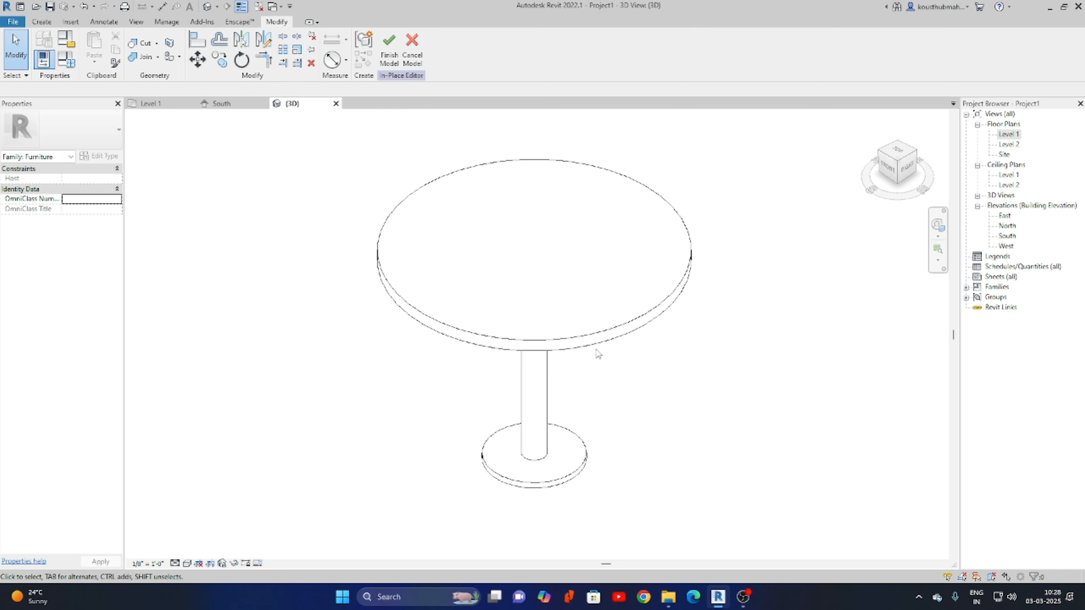
Select the tabletop and create a new instance material parameter M1.
click(621, 332)
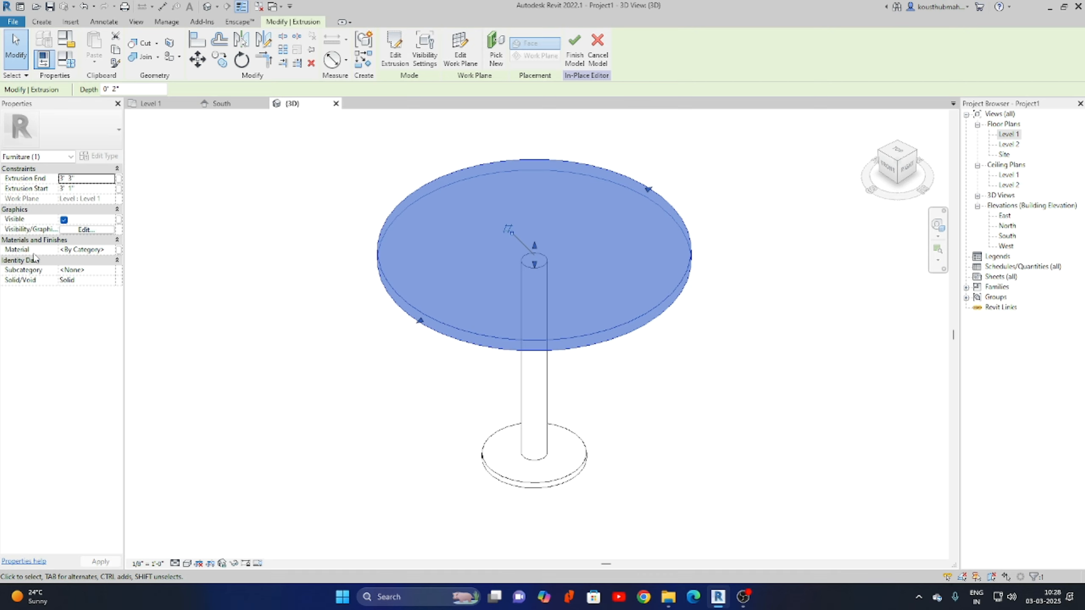
click(118, 251)
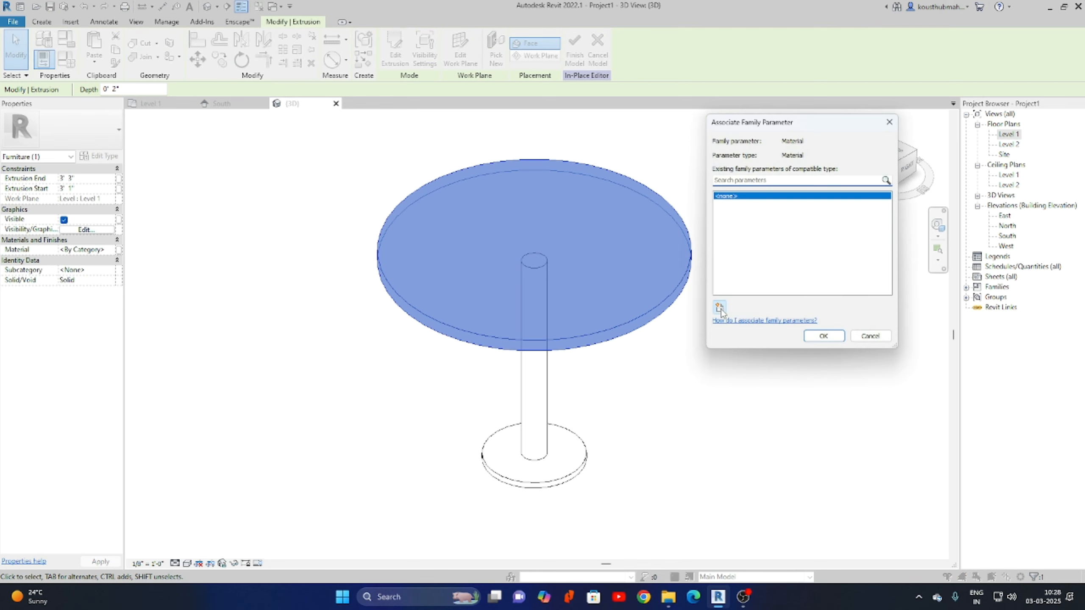
click(719, 308)
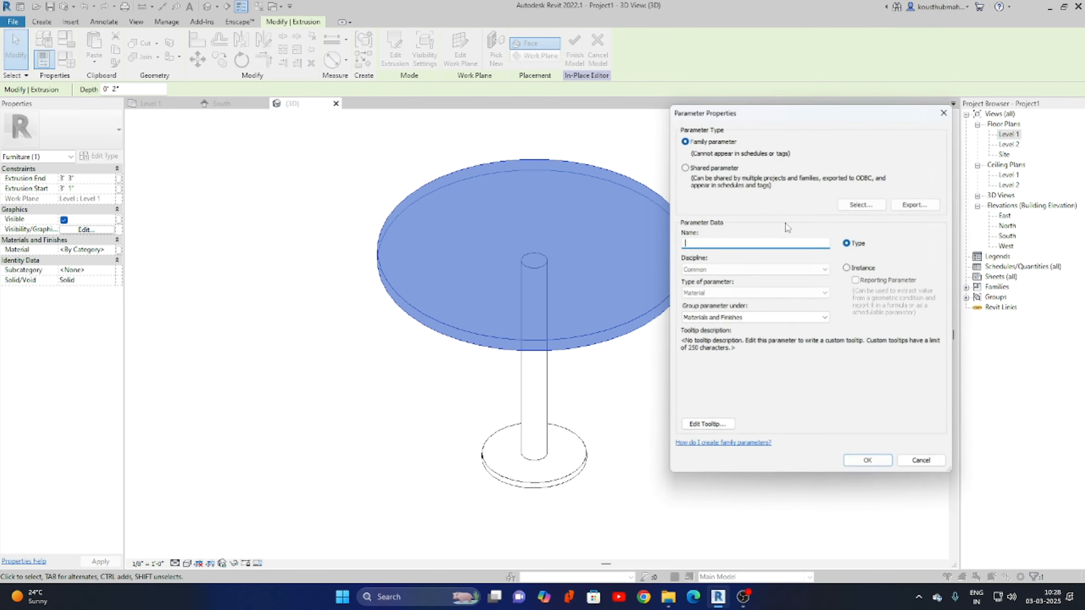
click(848, 267)
click(744, 241)
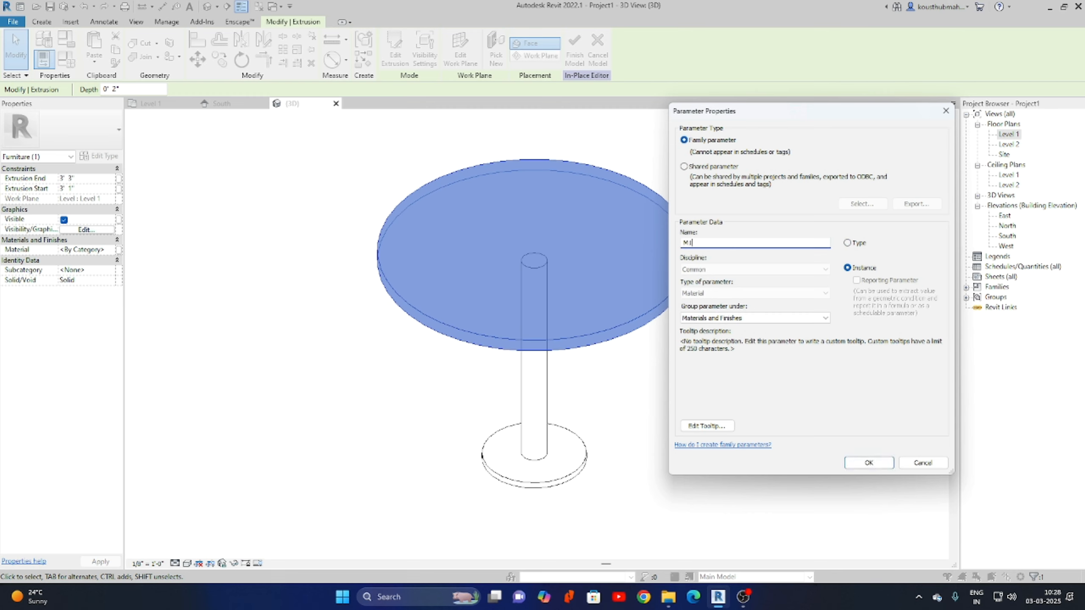
click(871, 467)
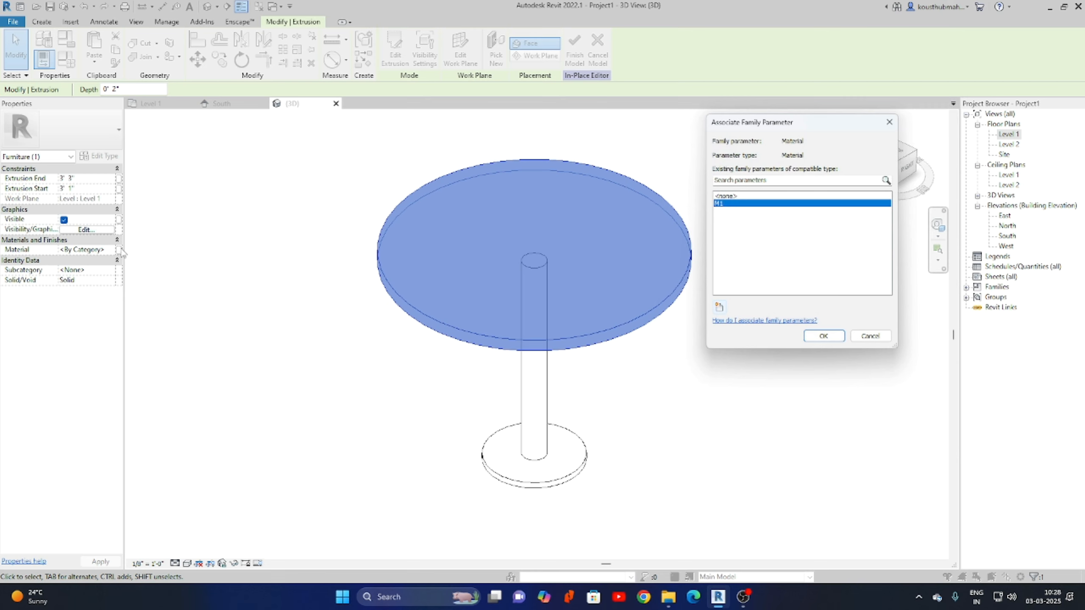
Add a second instance material parameter M2 and link the tabletop material to M1.
click(720, 308)
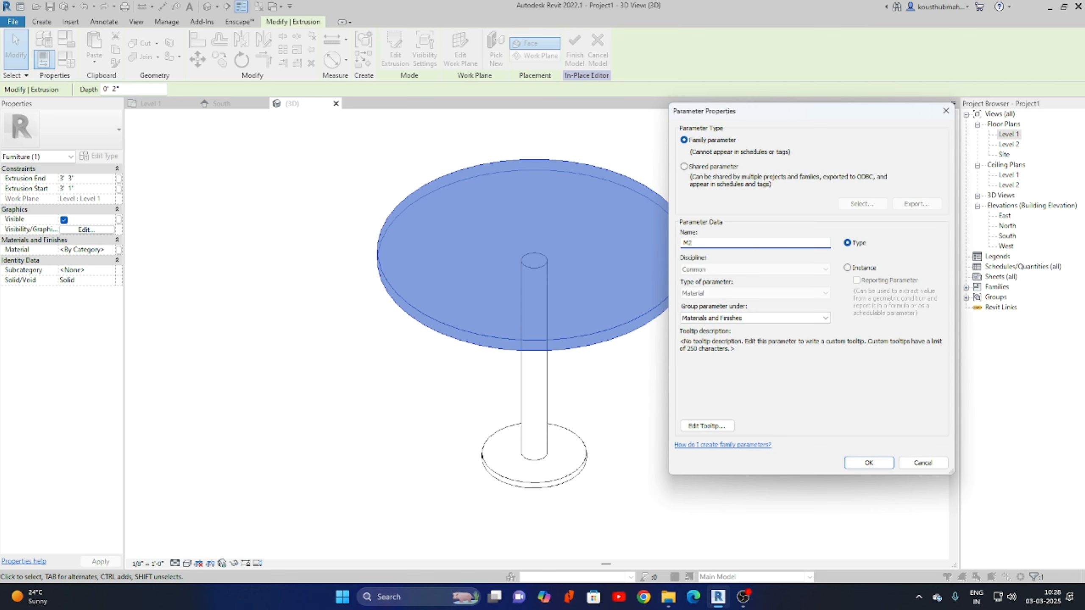
click(870, 269)
click(869, 462)
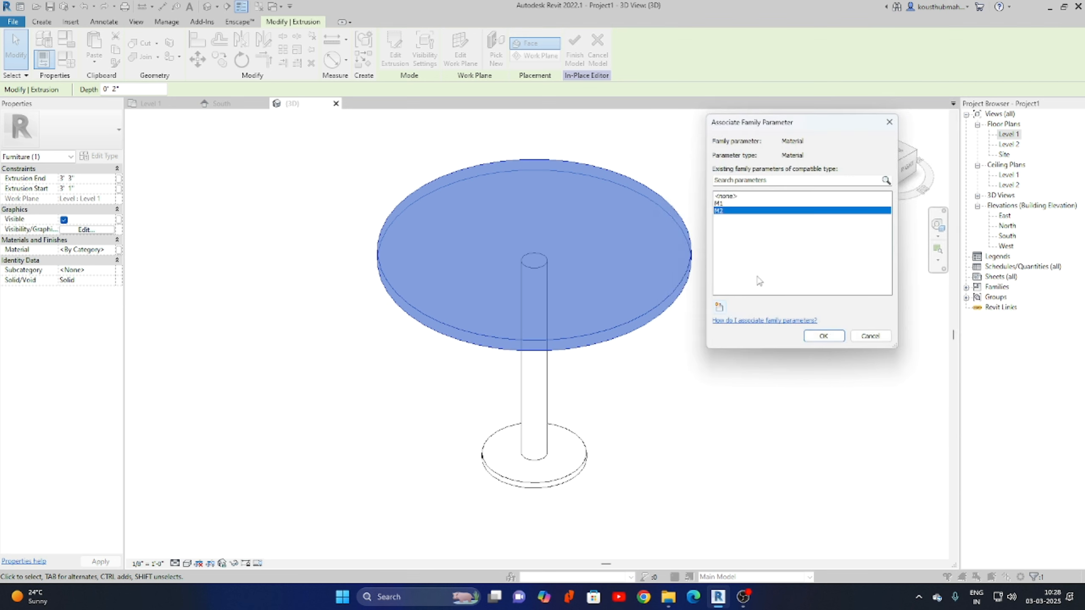
click(731, 205)
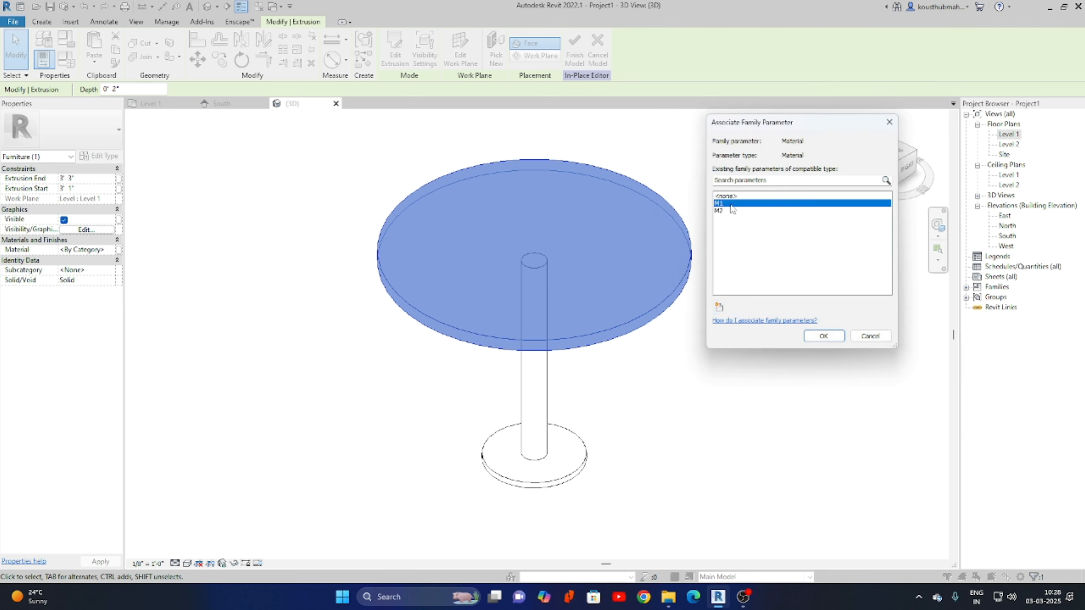
click(824, 337)
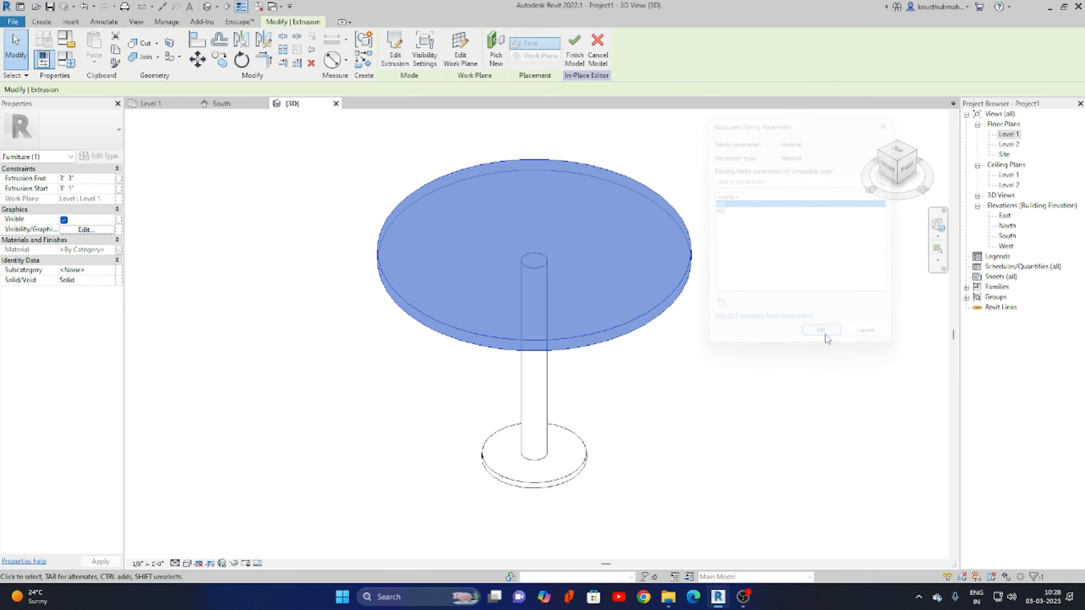
click(641, 429)
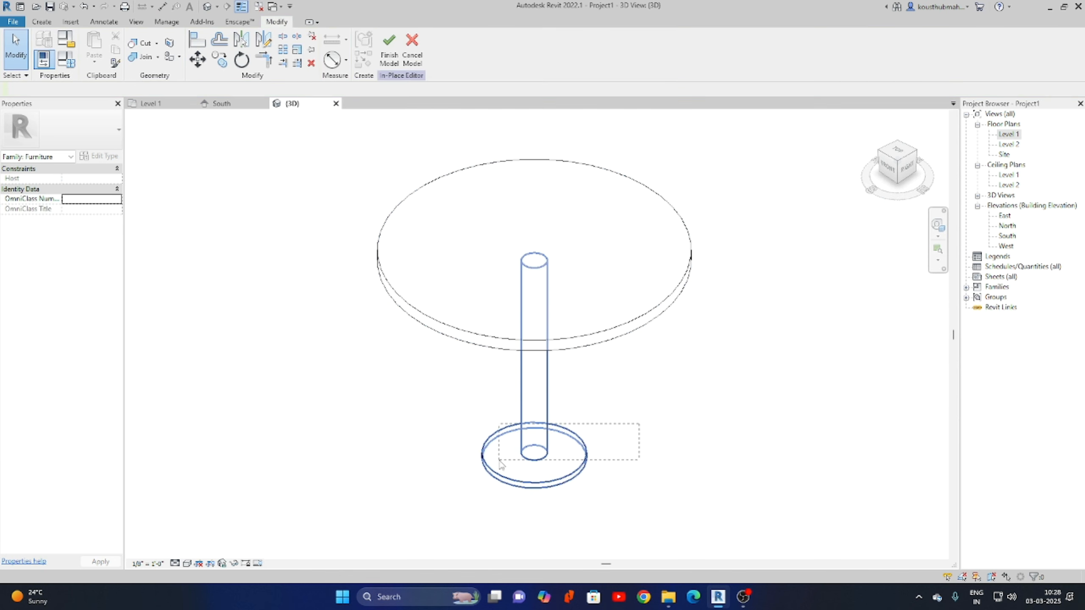
Try joining the column and base geometry, then cancel the join.
click(513, 461)
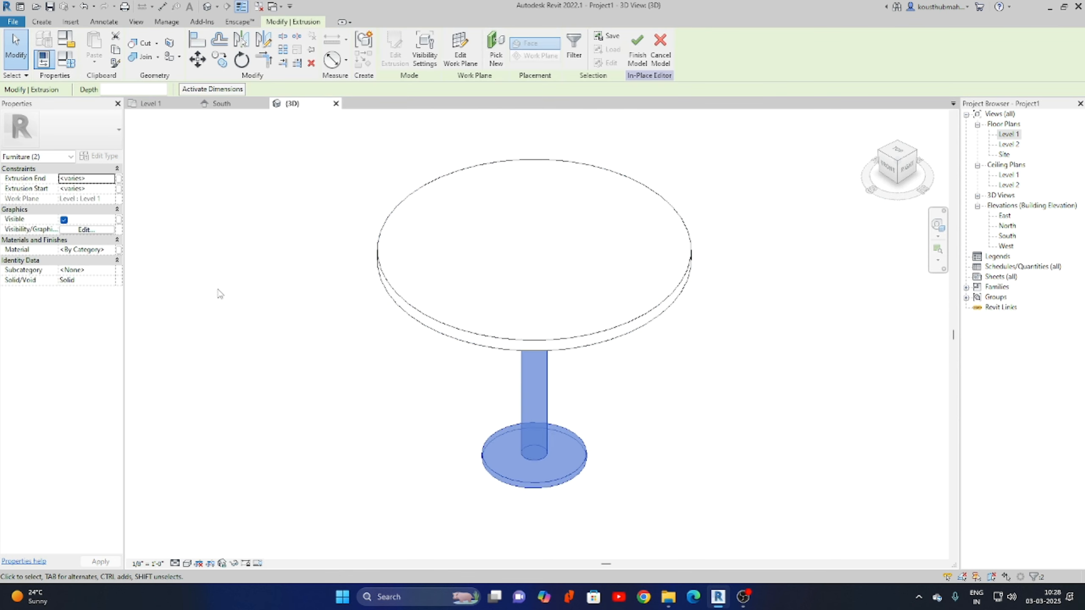
click(218, 258)
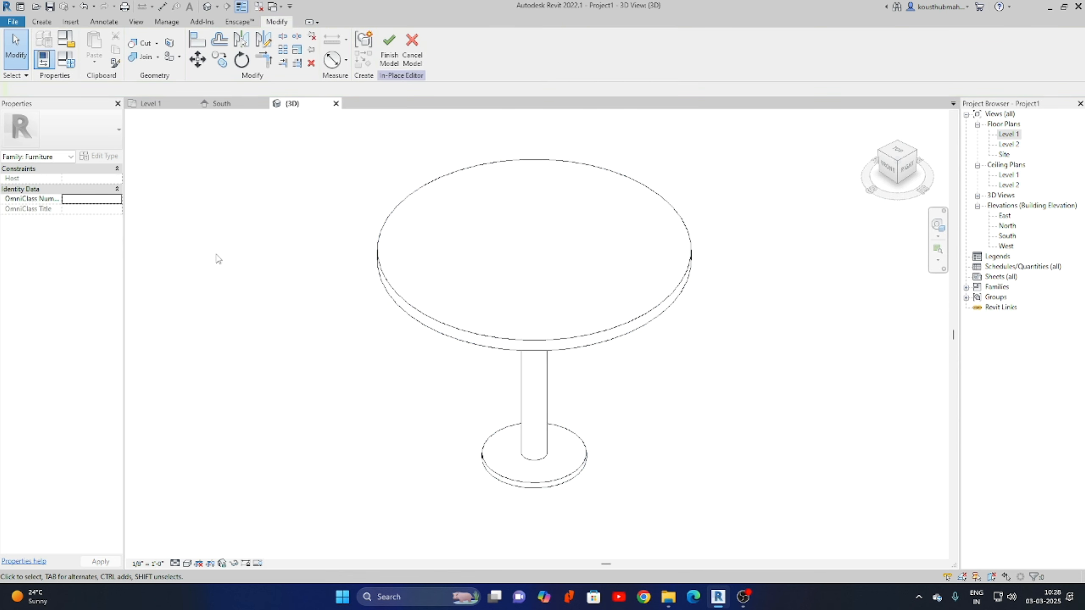
click(143, 59)
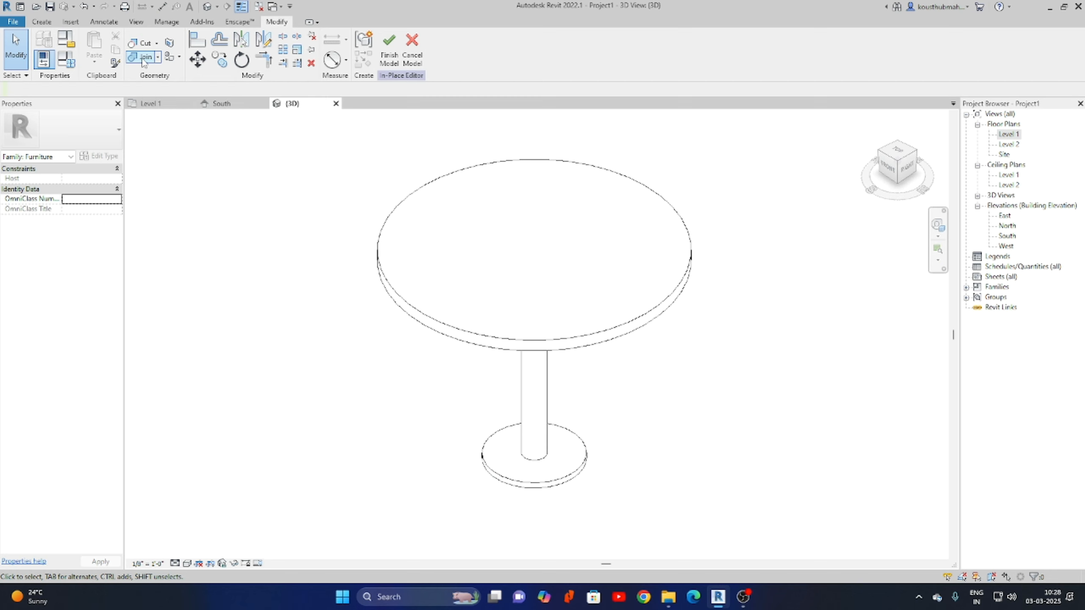
click(572, 477)
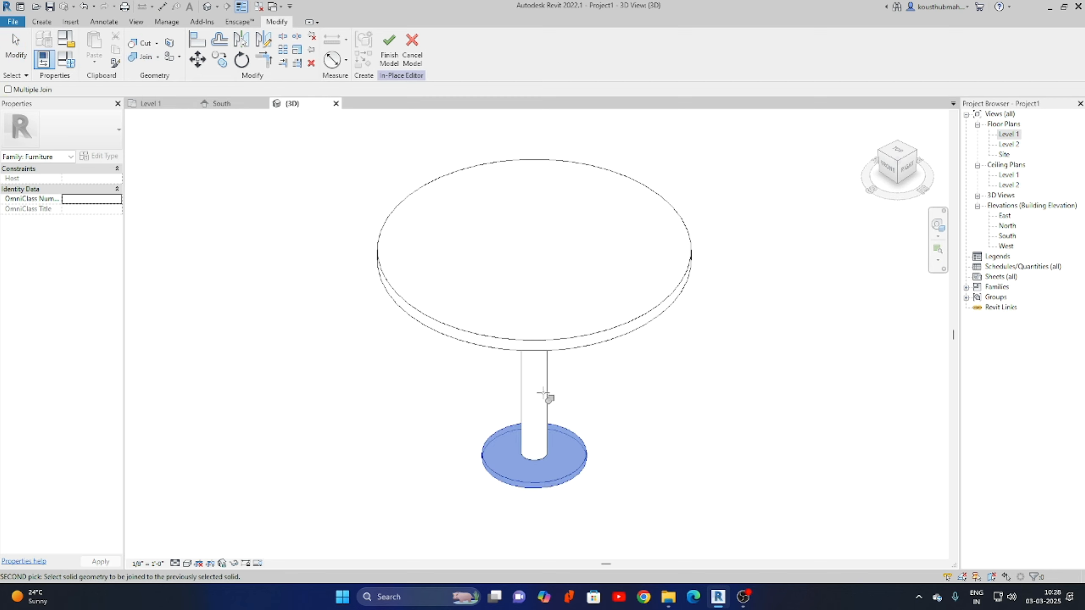
click(544, 393)
right_click(654, 403)
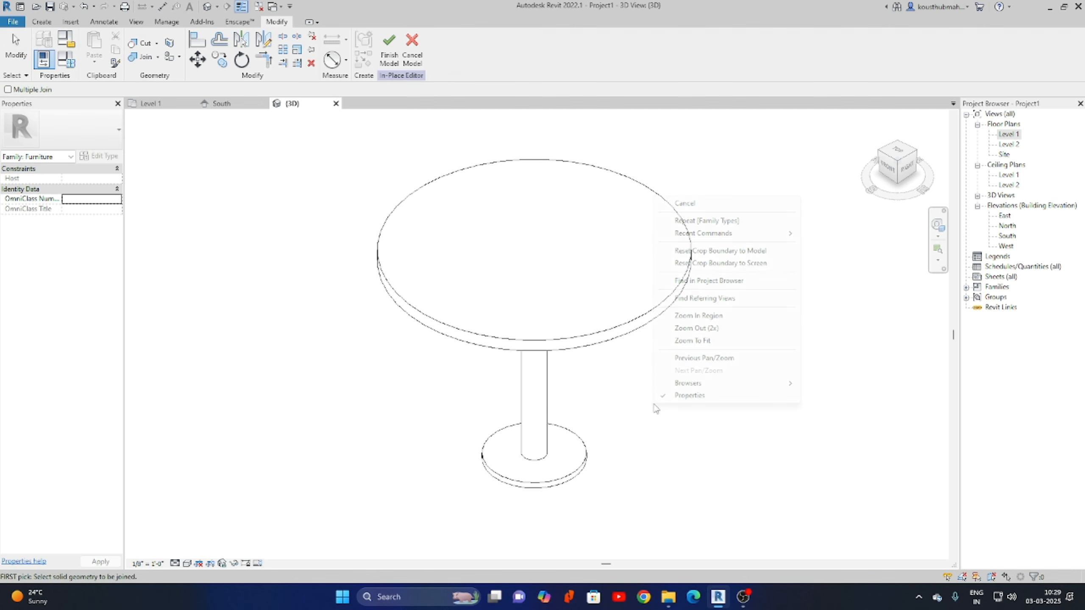
click(716, 210)
Link the column and base extrusions' material to the M2 parameter.
click(525, 440)
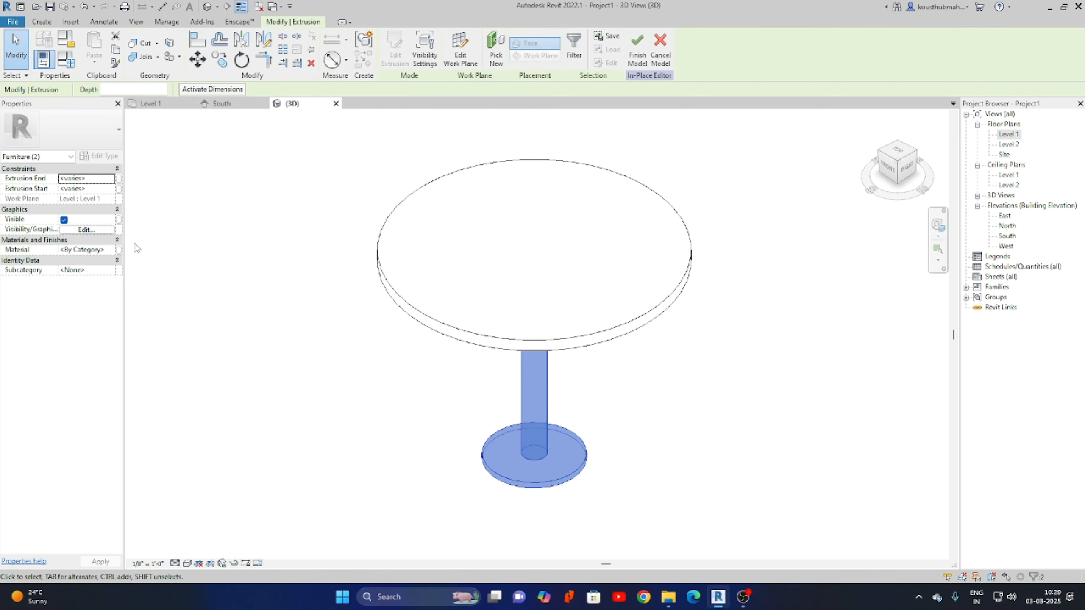
click(119, 250)
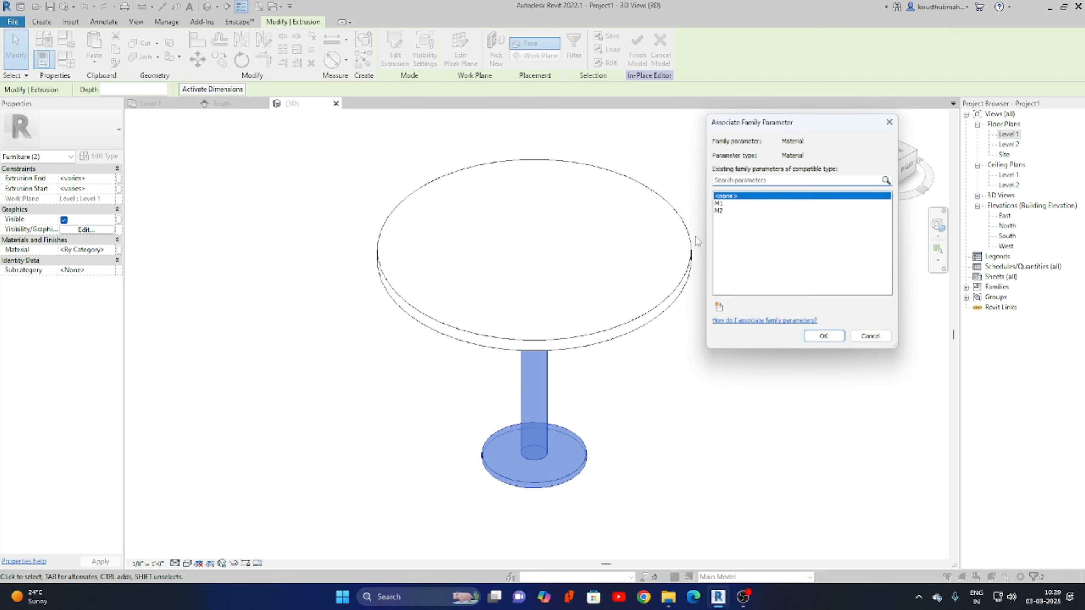
click(719, 211)
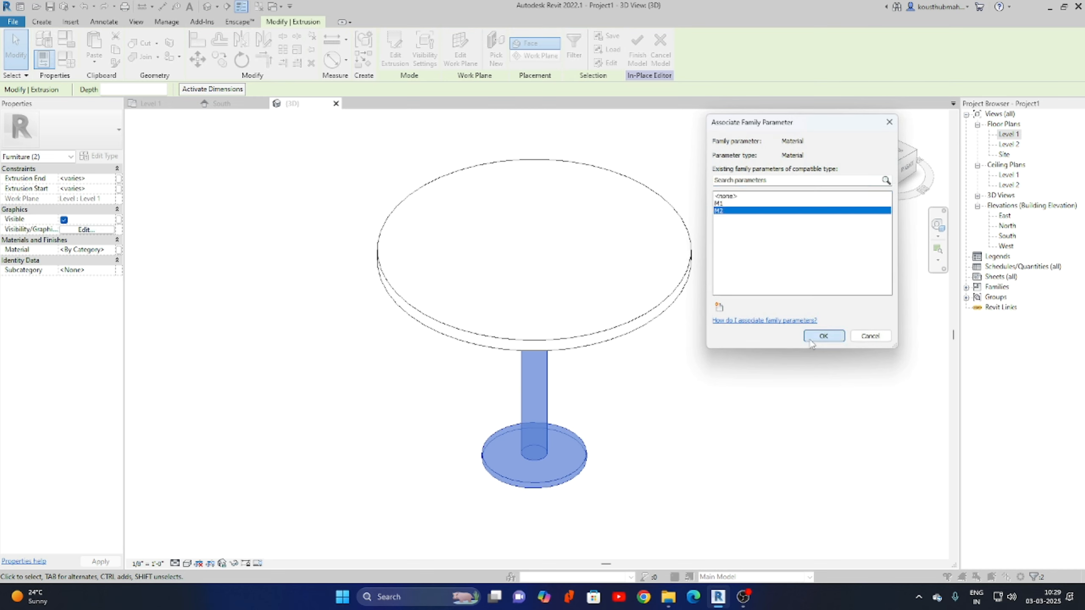
click(823, 336)
click(803, 364)
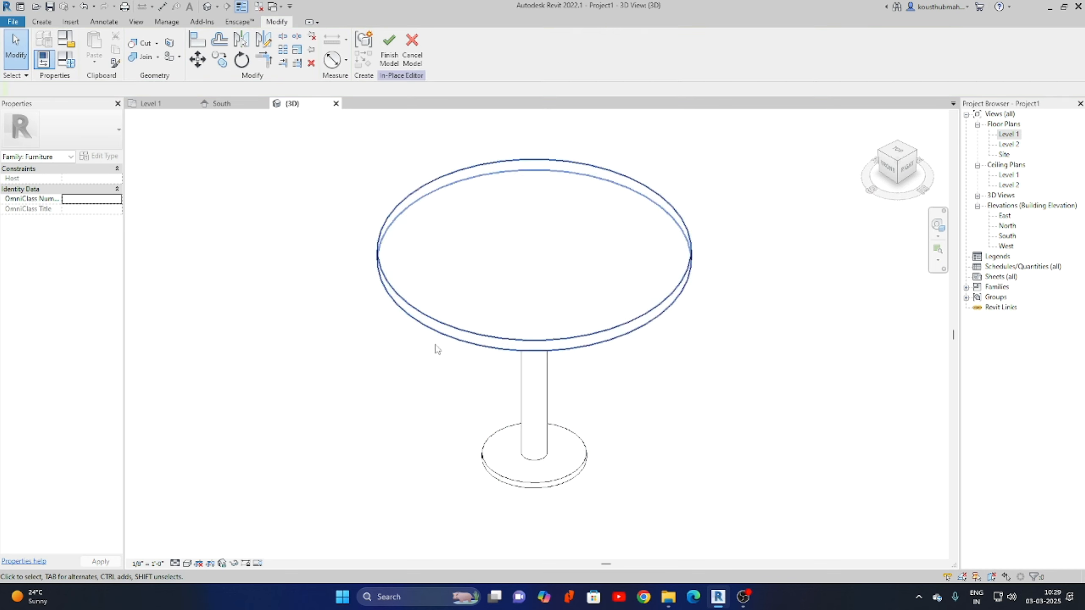
middle_drag(554, 290, 532, 321)
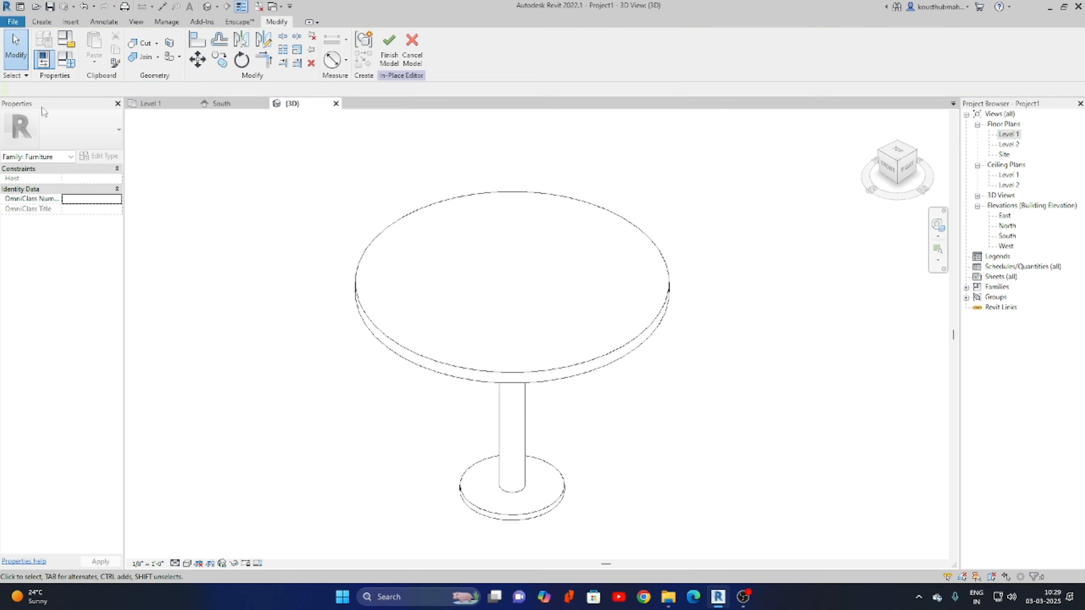
Assign Glass, Green from the material library as the M1 material value.
click(850, 233)
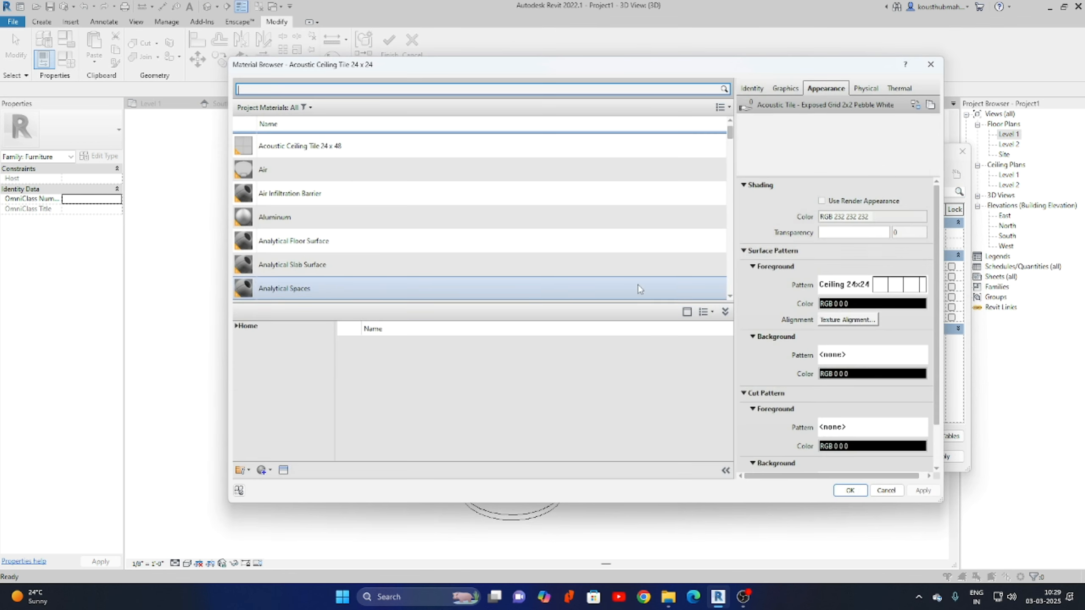
click(349, 88)
text(Glass)
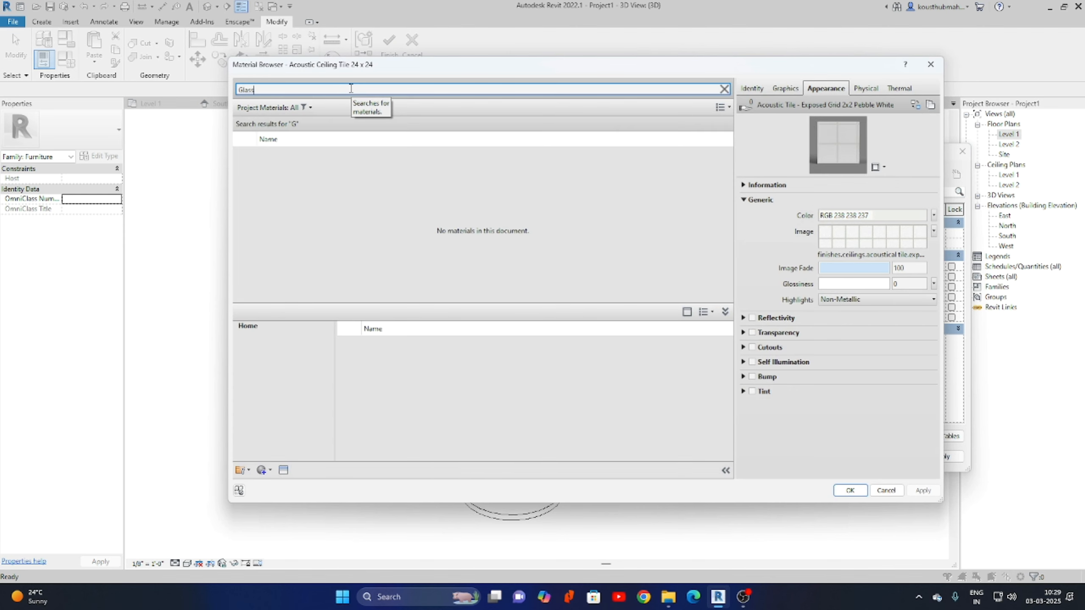
click(342, 207)
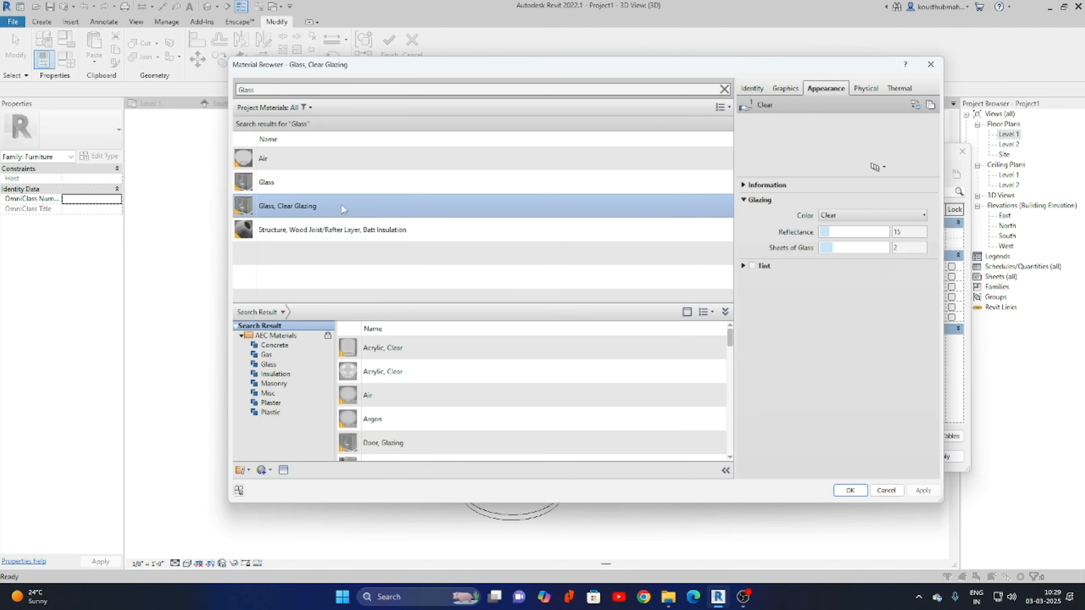
scroll(481, 398, down, 5)
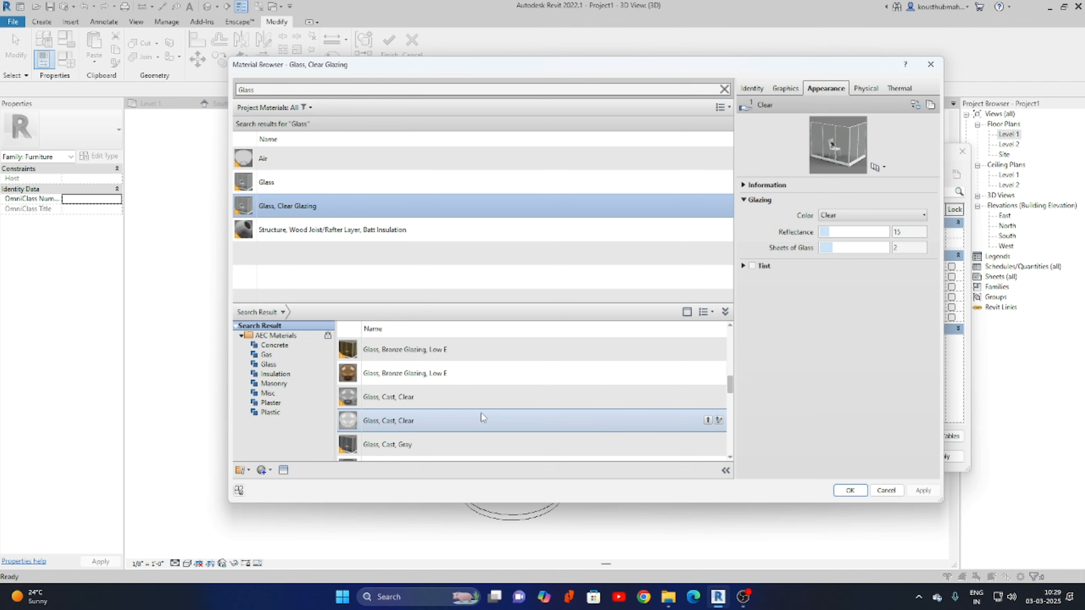
scroll(481, 416, down, 2)
scroll(470, 411, down, 3)
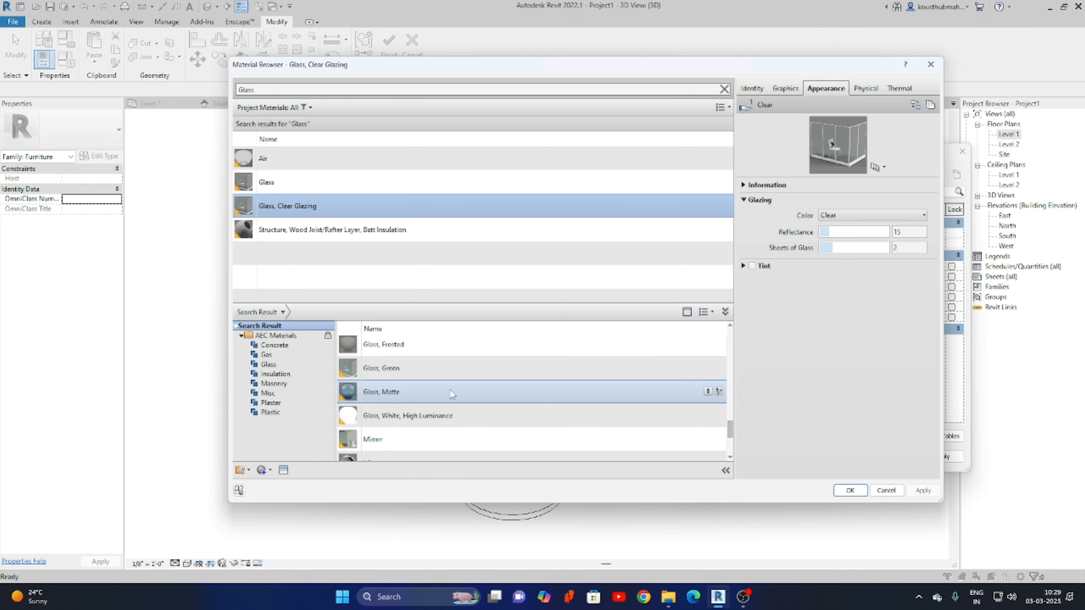
click(462, 376)
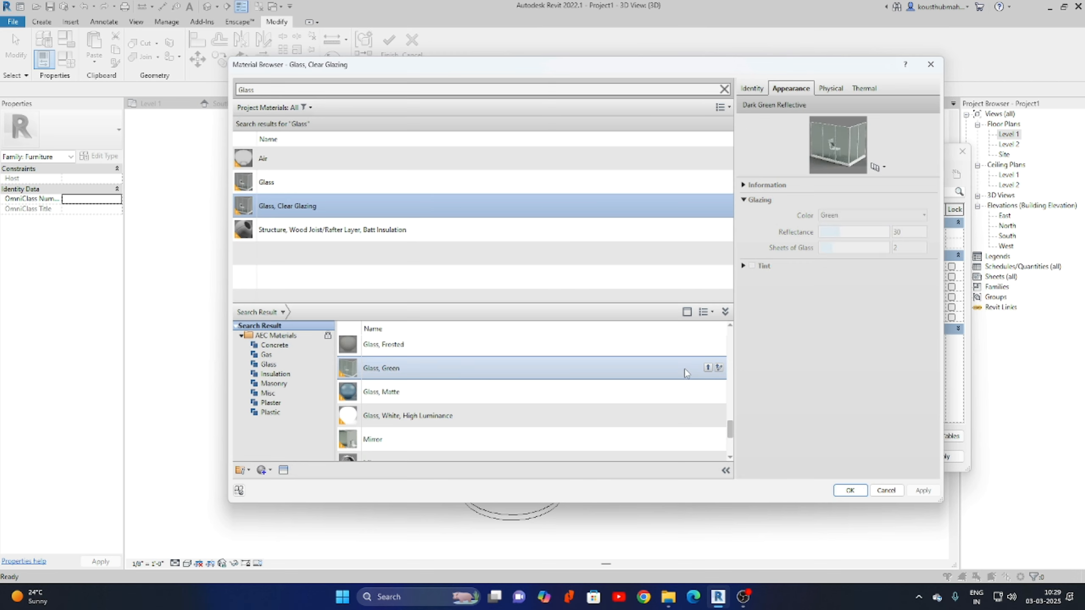
click(708, 369)
click(850, 491)
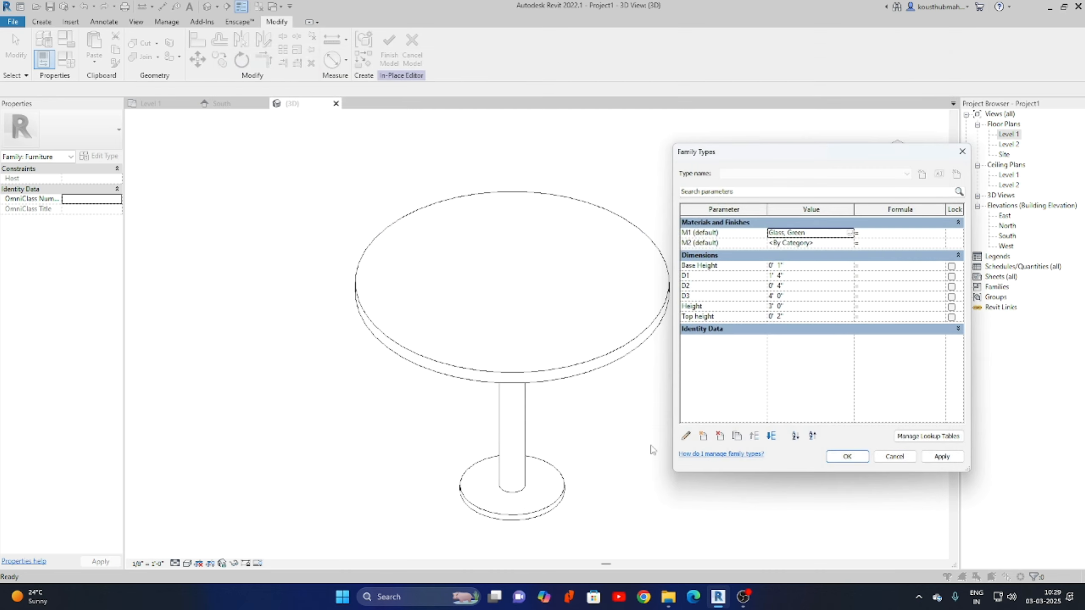
Assign Stainless Steel to M2 and apply the family type changes.
click(849, 242)
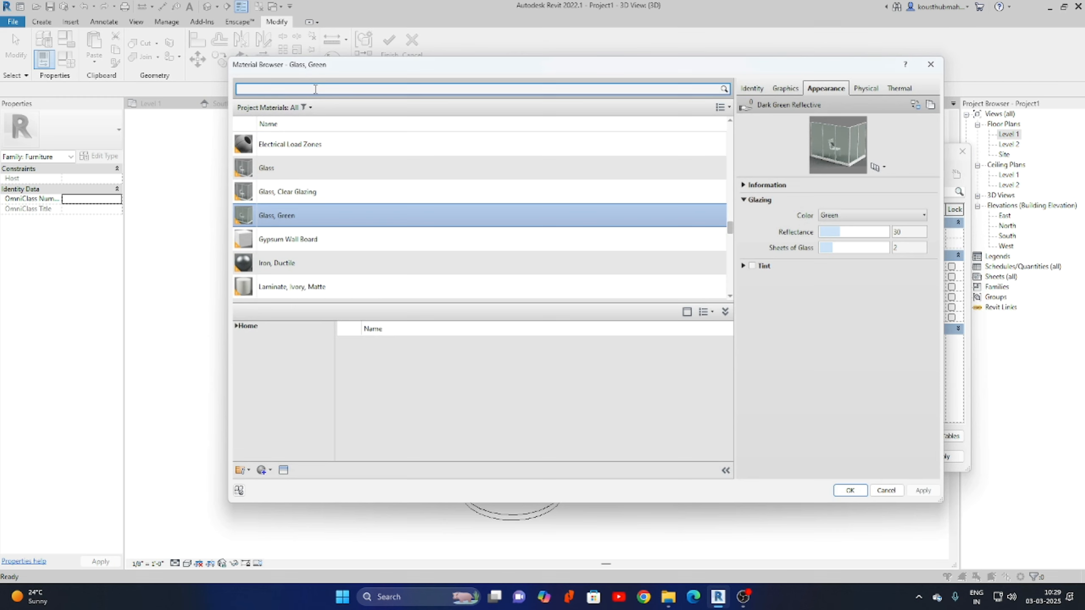
text(steel)
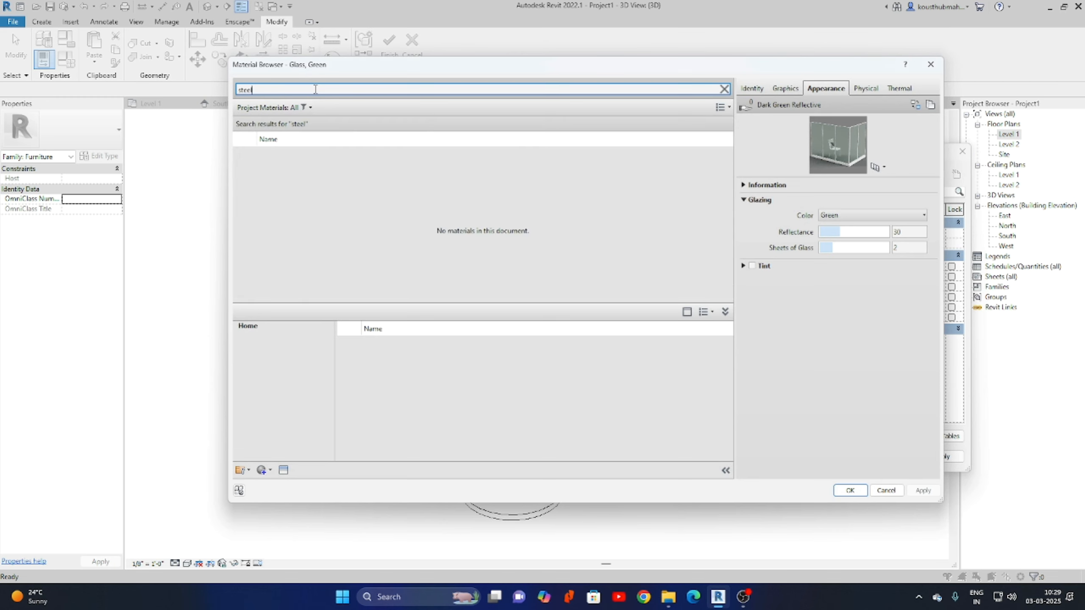
scroll(424, 412, down, 2)
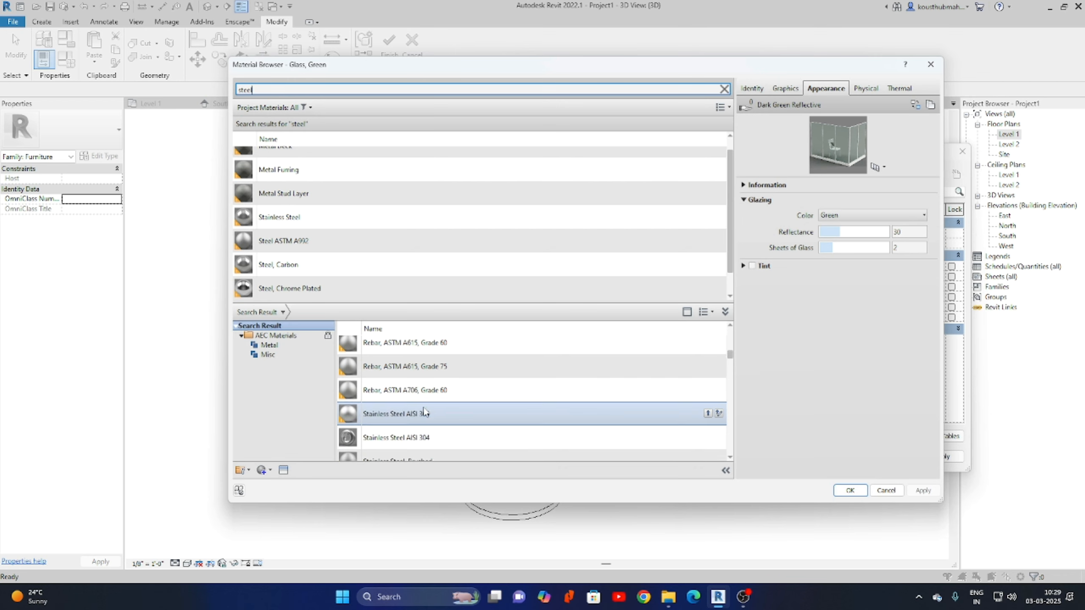
click(627, 216)
click(839, 493)
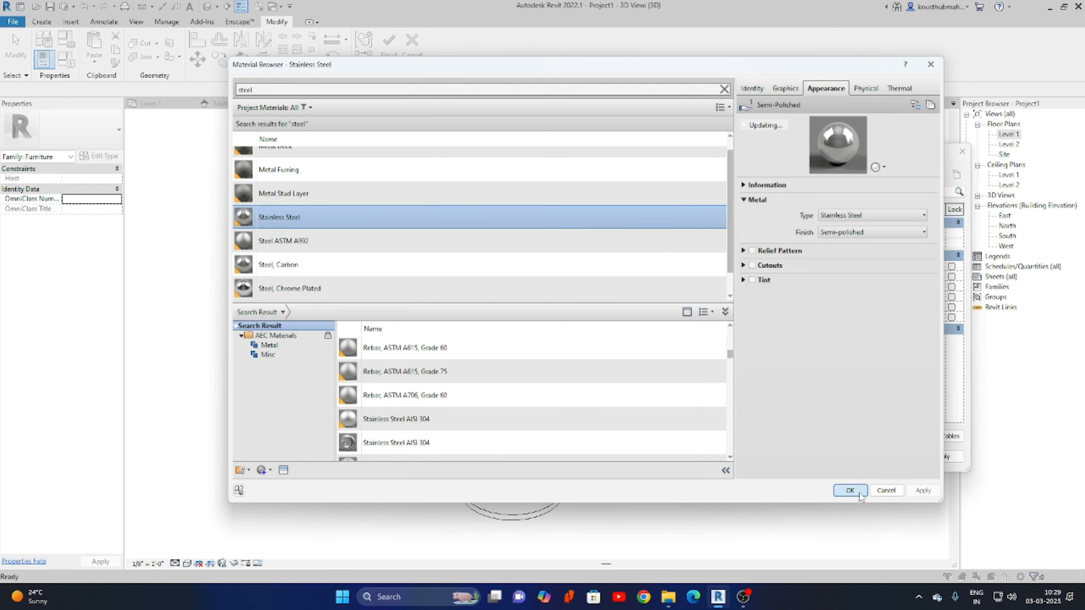
click(941, 457)
click(847, 456)
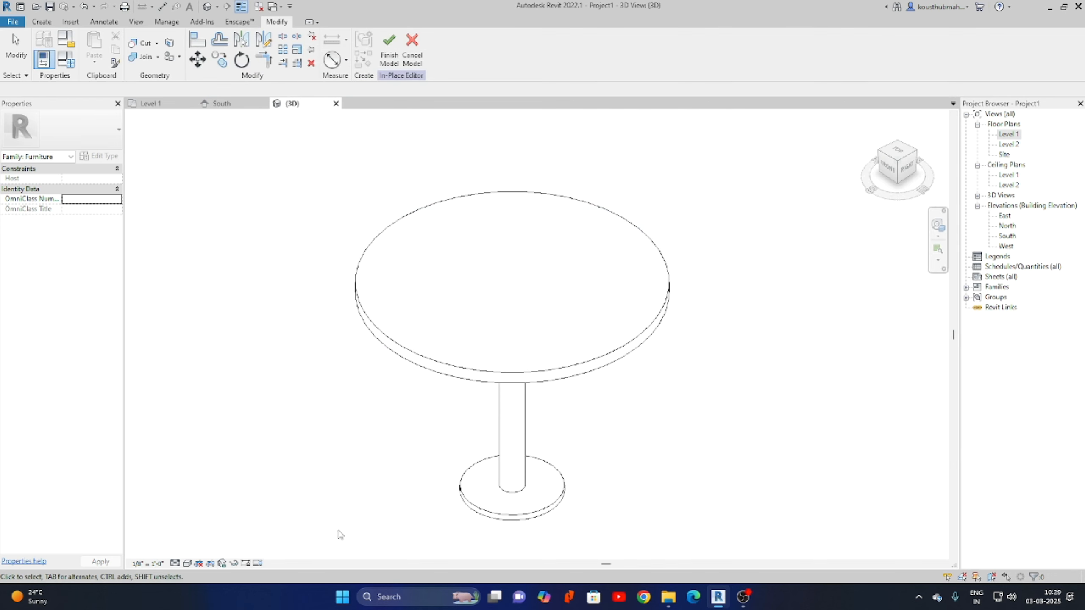
Show the table in Realistic style, then open Level 1 plan centred on the circle.
click(186, 563)
click(209, 551)
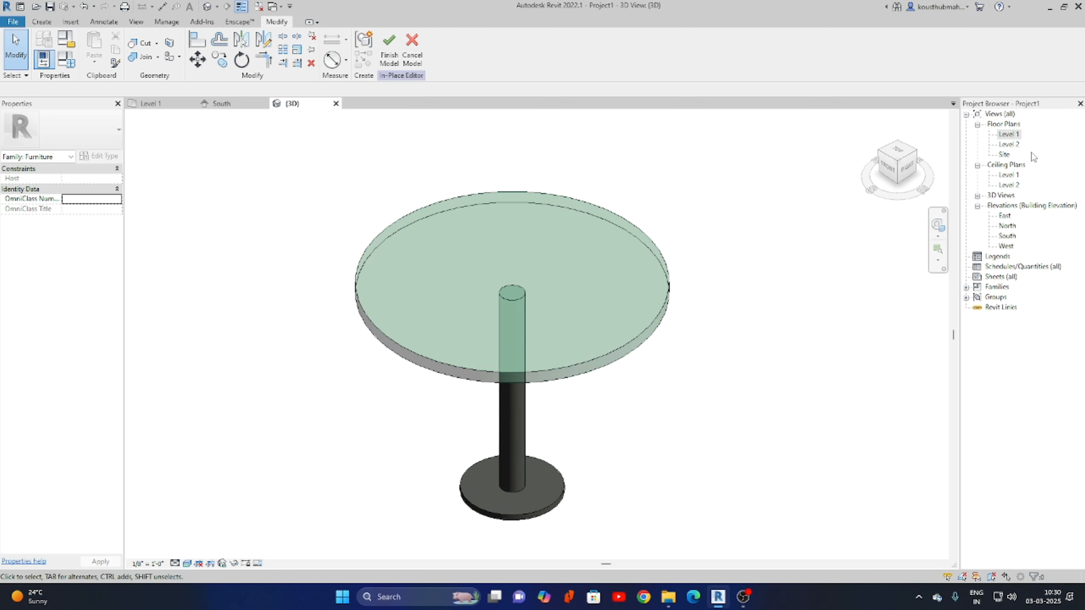
double_click(1015, 136)
scroll(637, 429, down, 3)
middle_drag(626, 425, 555, 426)
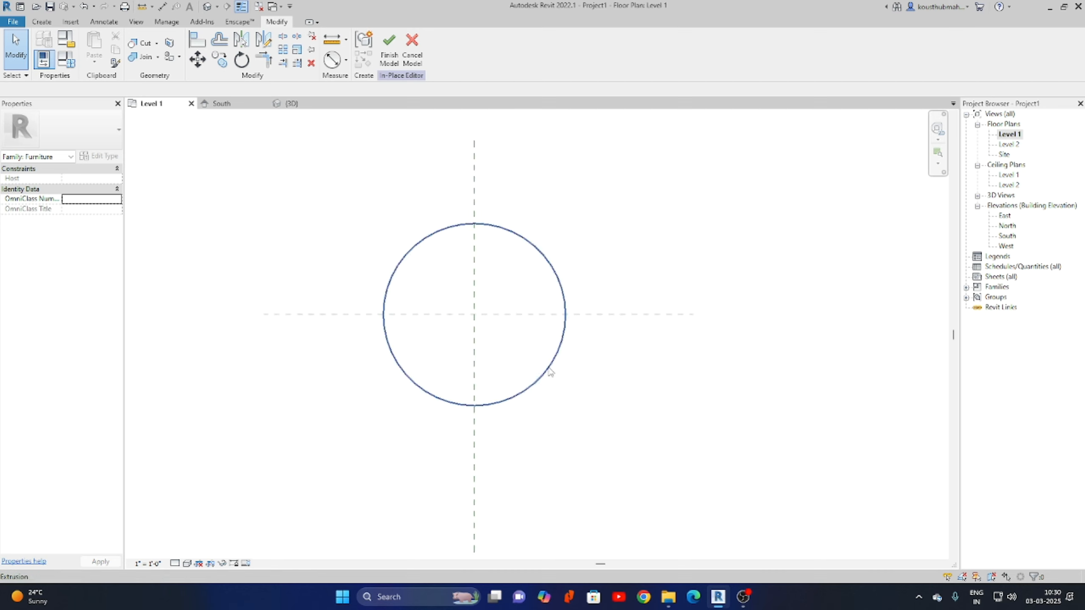
Start Load Autodesk Family from the Insert tab's cloud library.
click(71, 21)
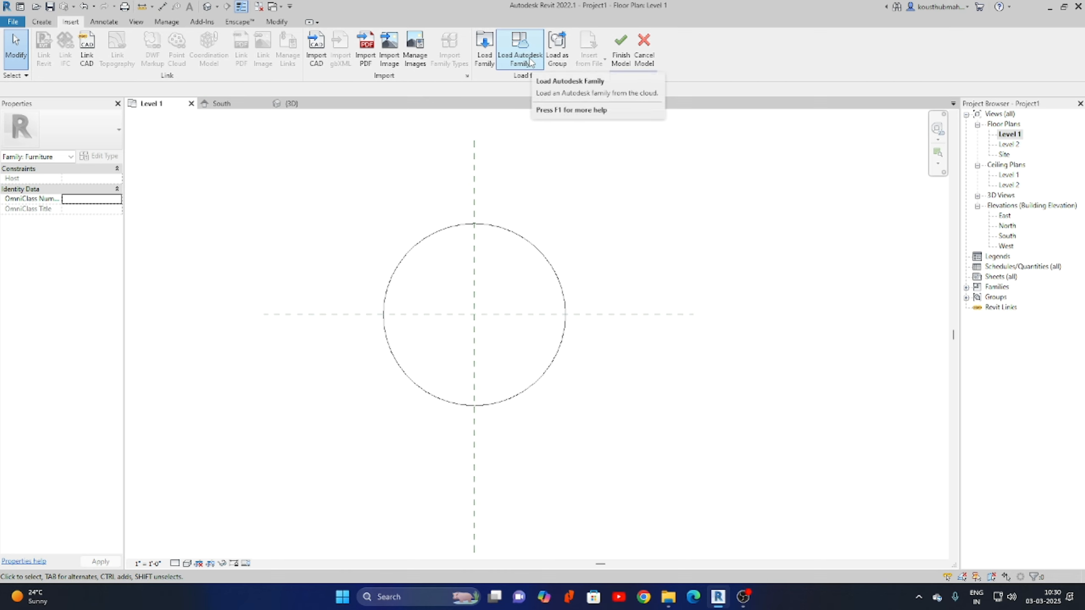
click(530, 63)
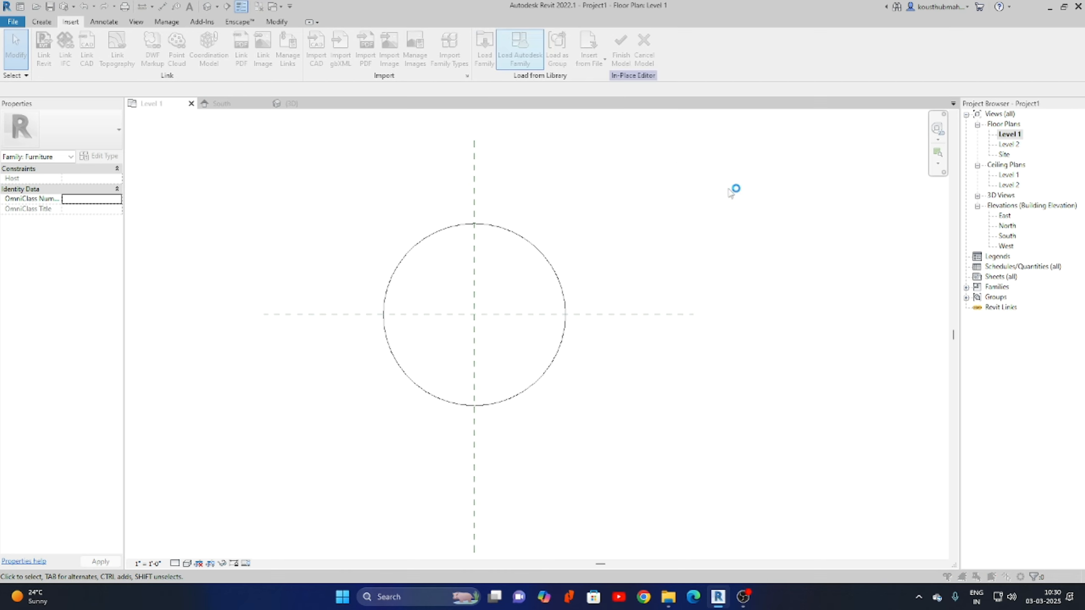
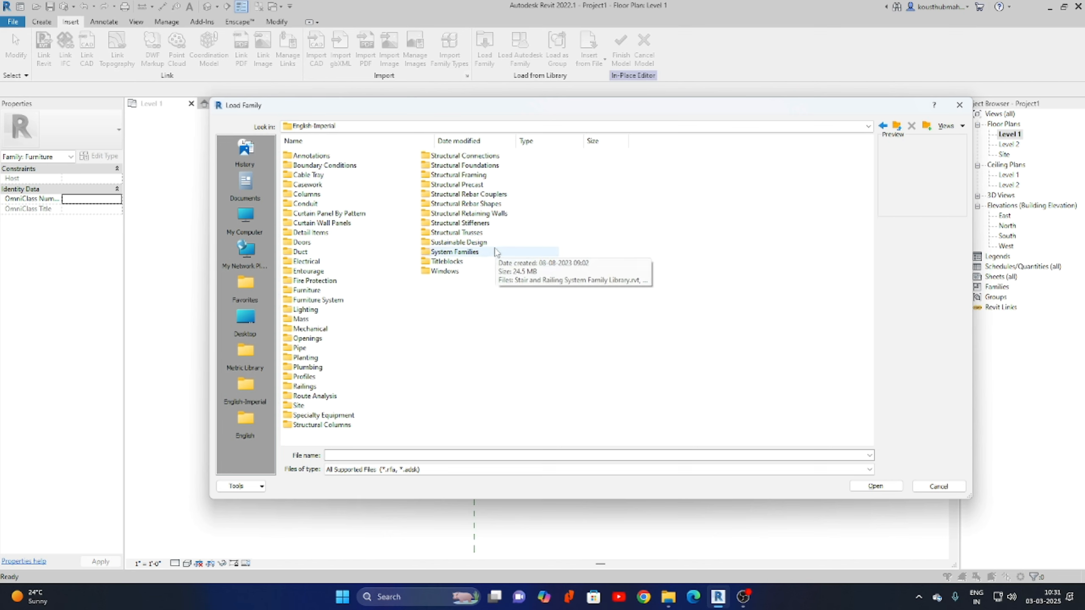
Open Furniture > Seating and preview the Chair-Desk through Chair-Tablet Arm families.
double_click(306, 291)
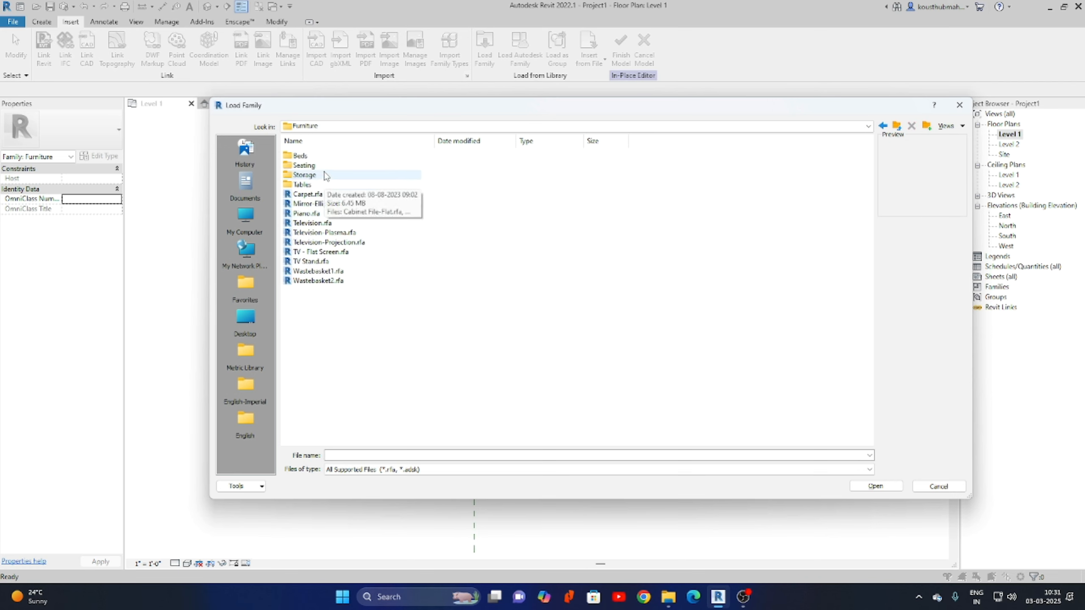
double_click(305, 166)
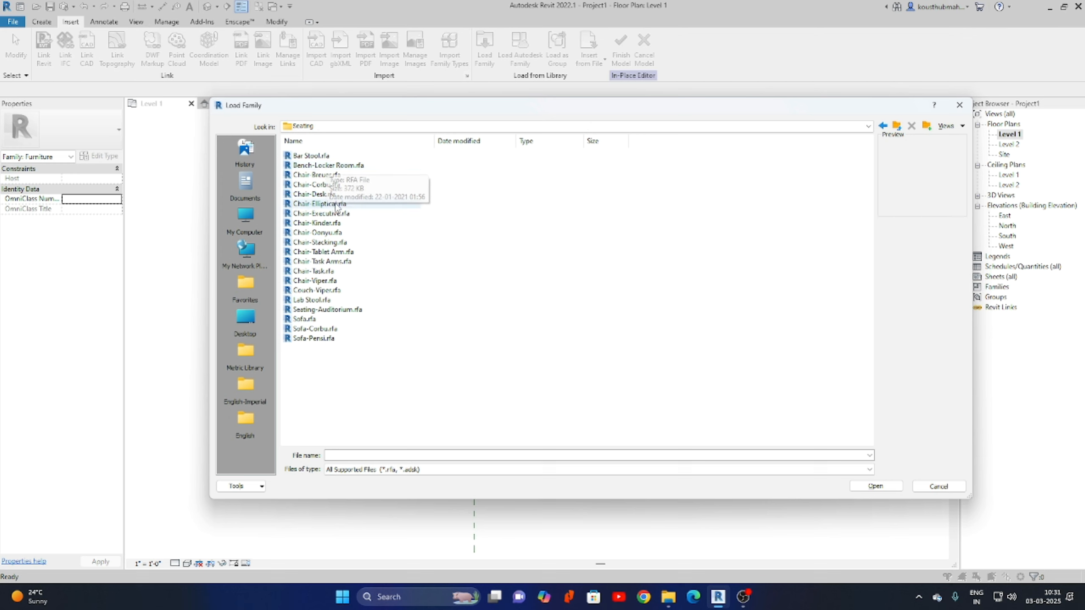
click(311, 195)
key(Up)
click(321, 215)
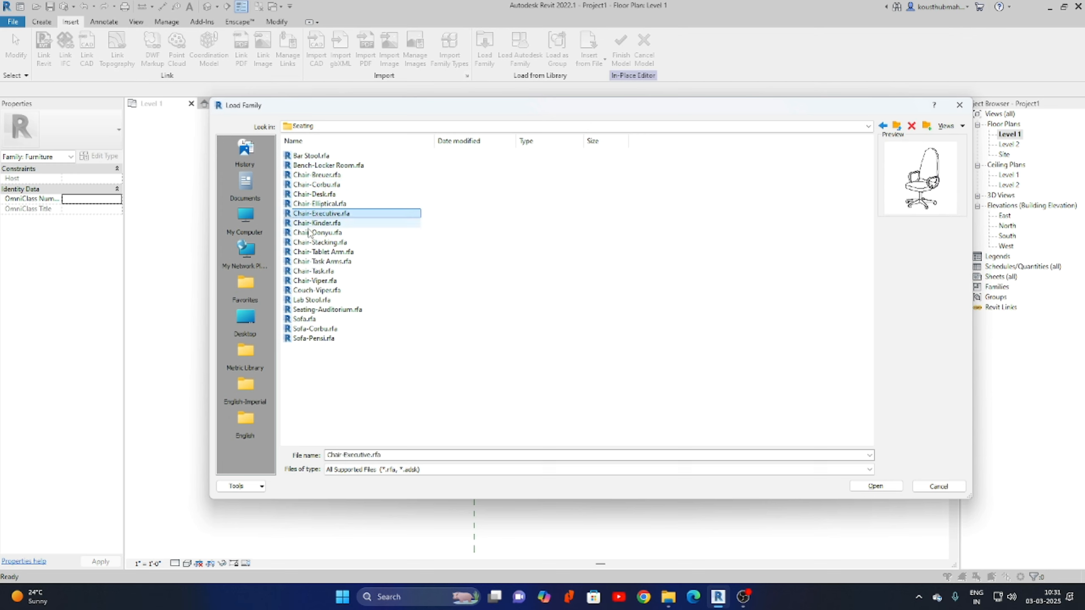
click(318, 224)
click(318, 231)
click(309, 243)
click(306, 253)
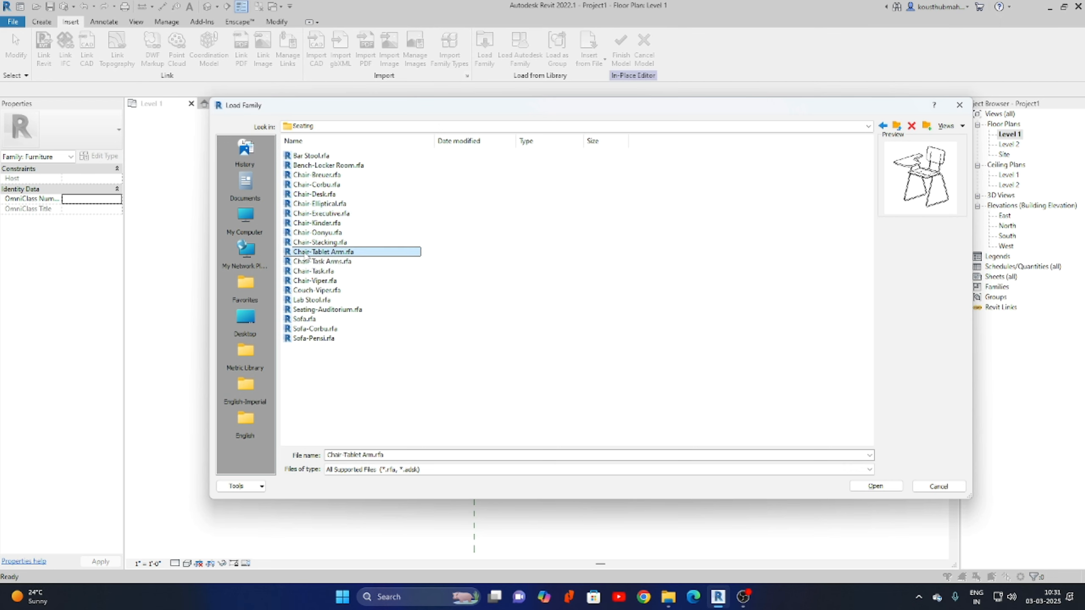
Preview the remaining seating families and settle on Chair-Breuer.rfa.
click(309, 261)
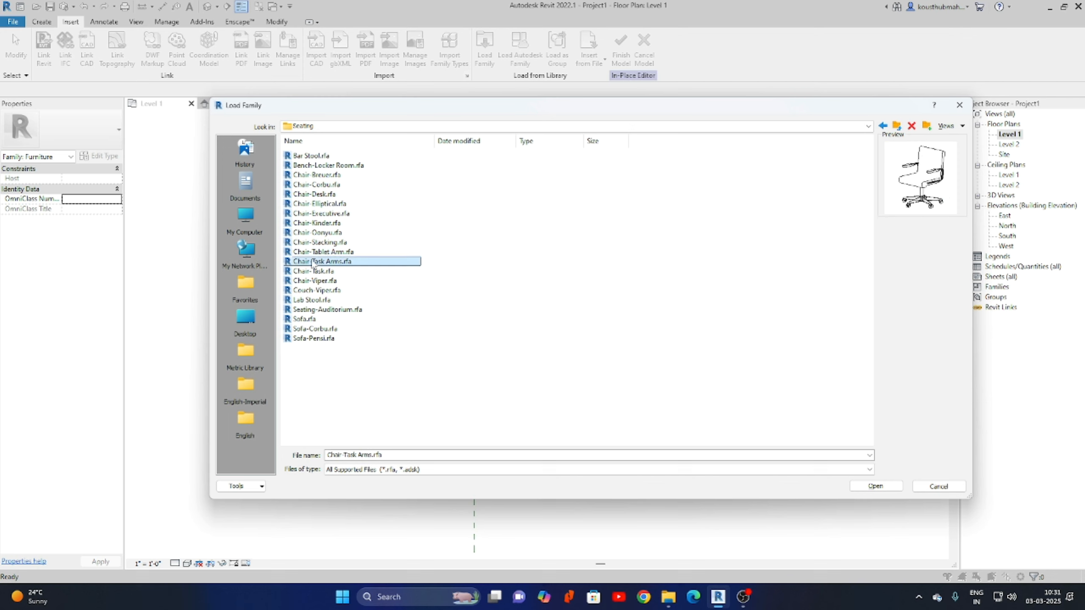
click(309, 272)
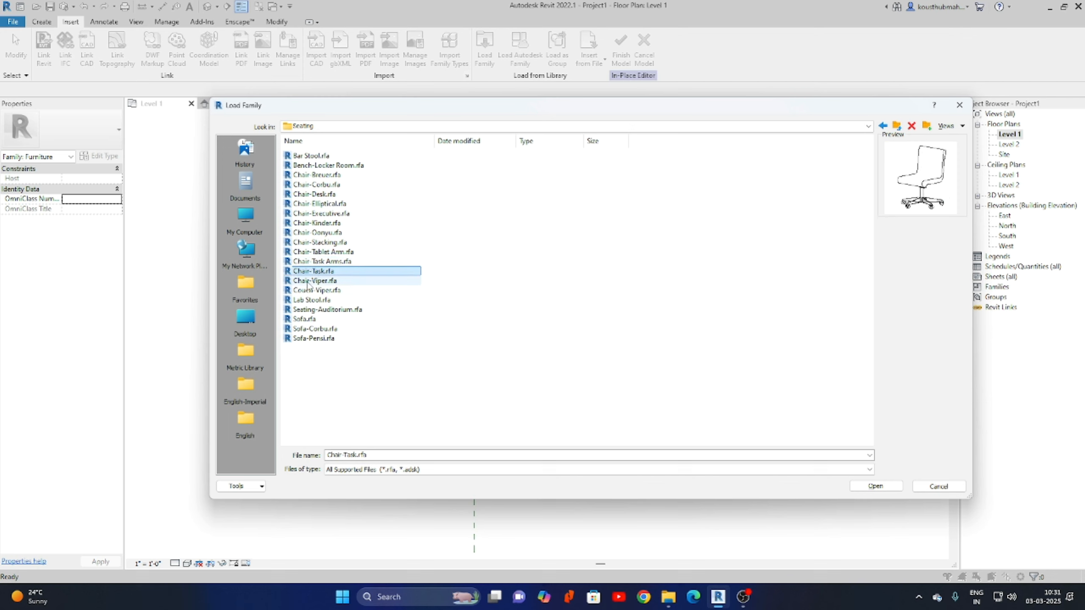
click(308, 282)
click(308, 291)
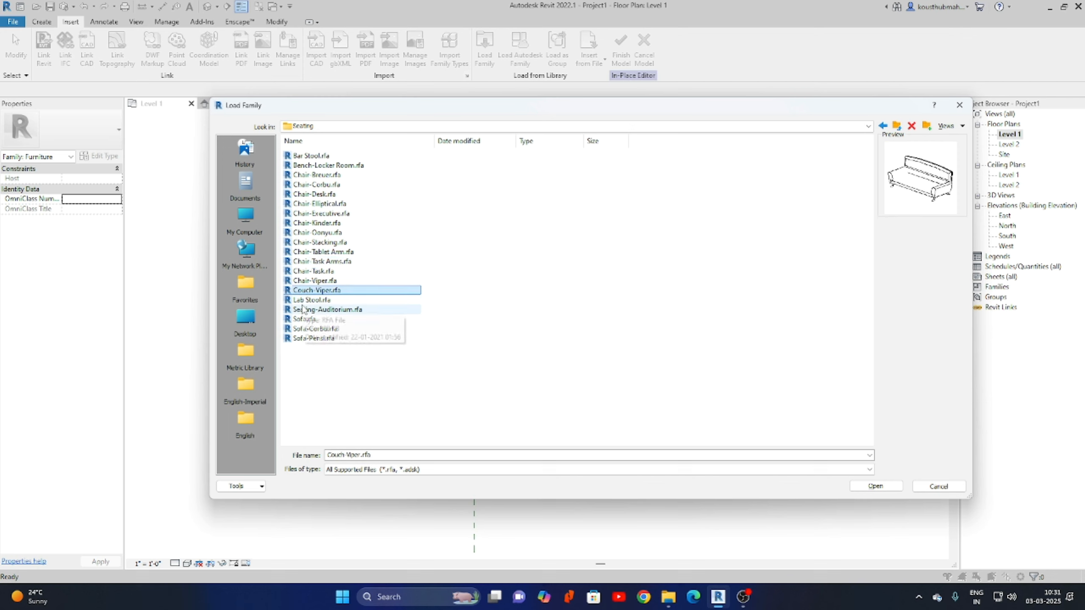
click(311, 301)
click(314, 310)
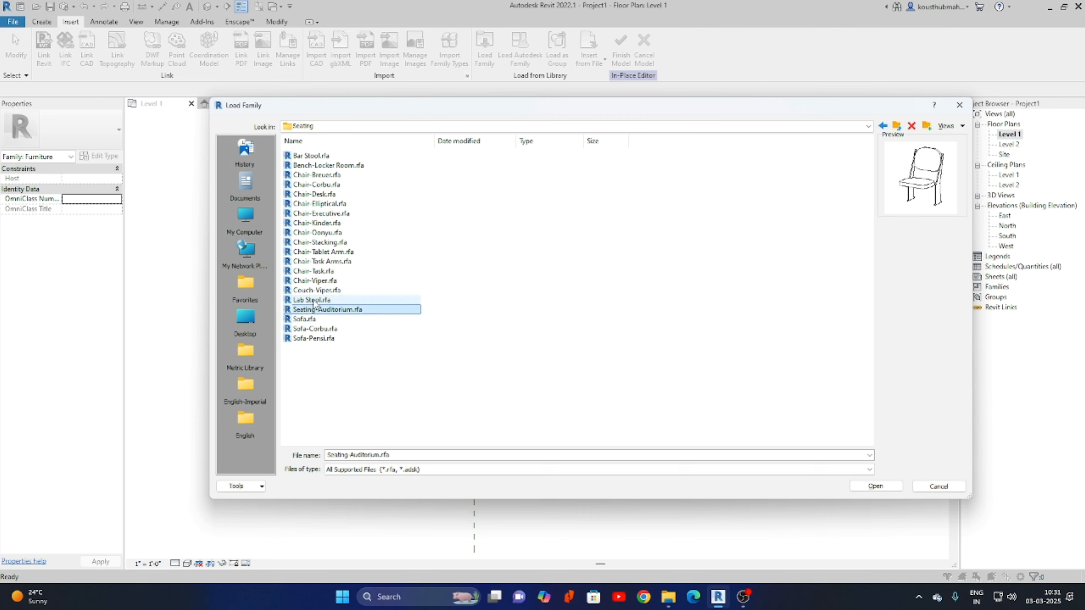
click(312, 300)
click(318, 310)
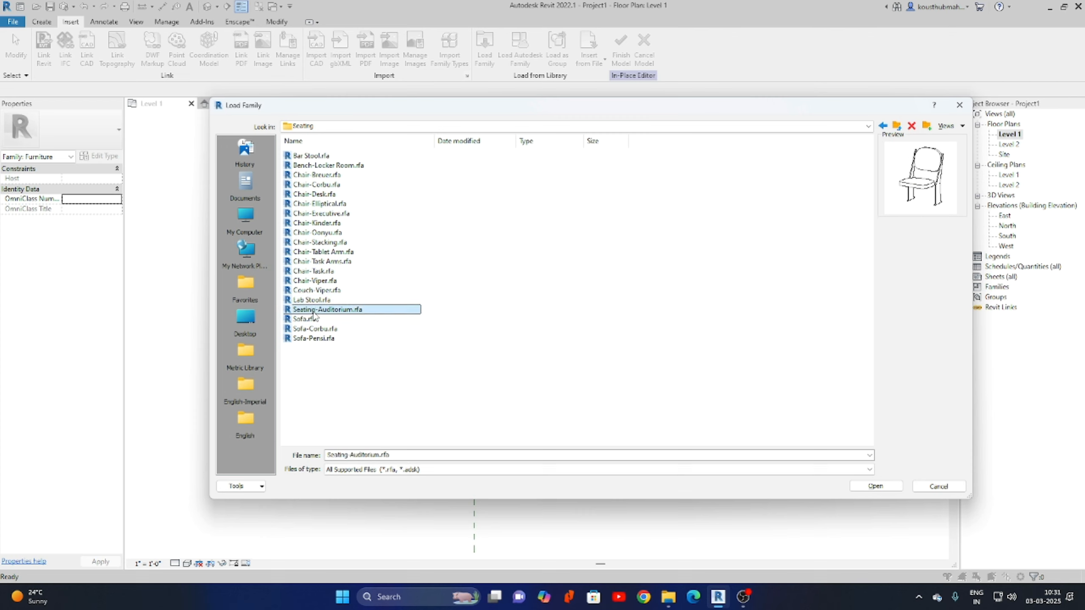
click(304, 319)
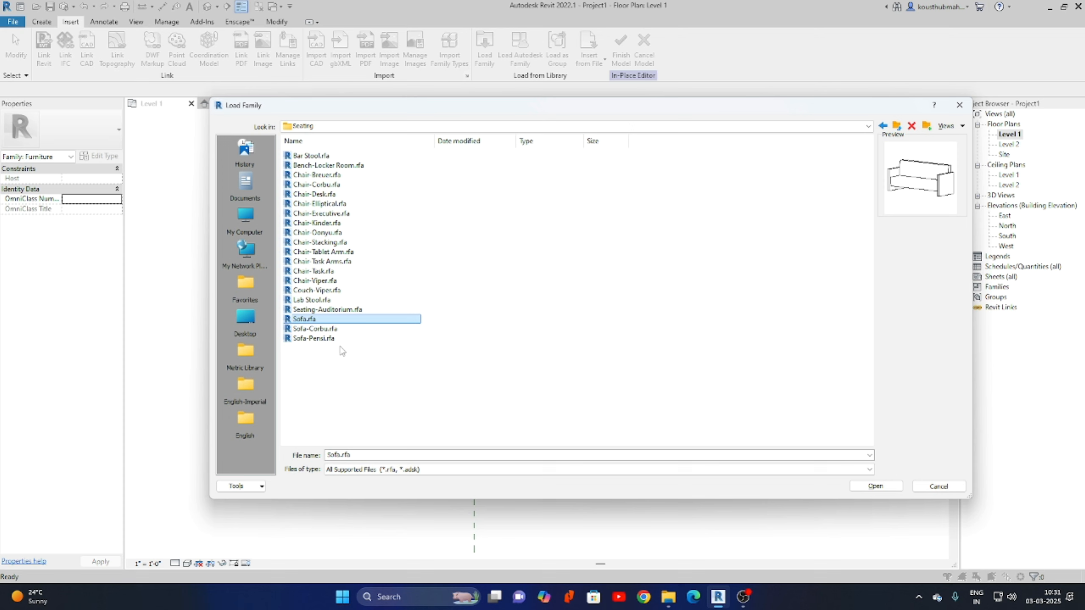
click(316, 176)
click(316, 185)
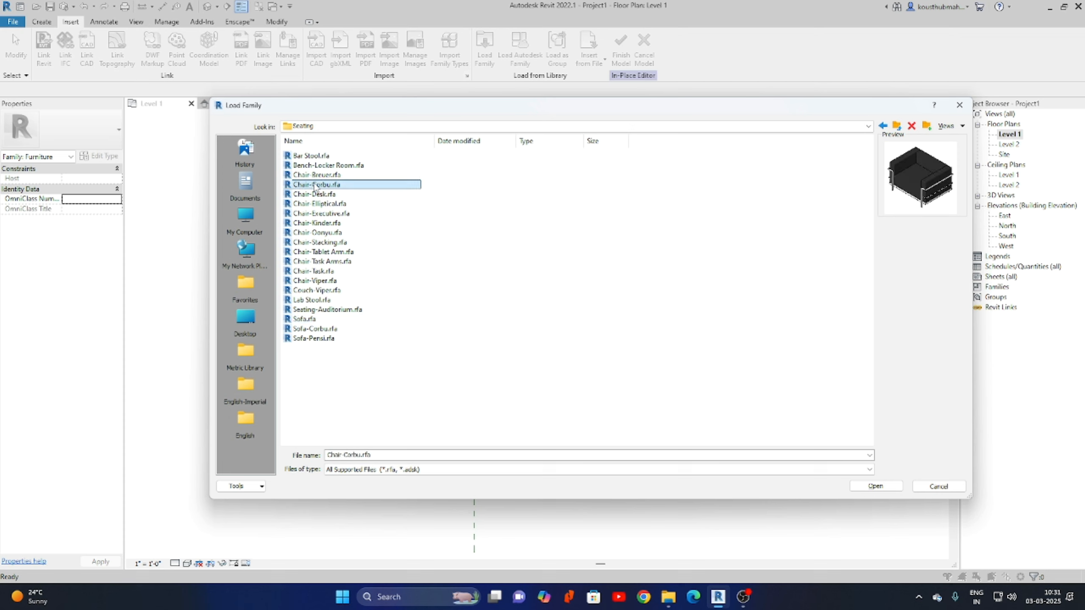
key(Up)
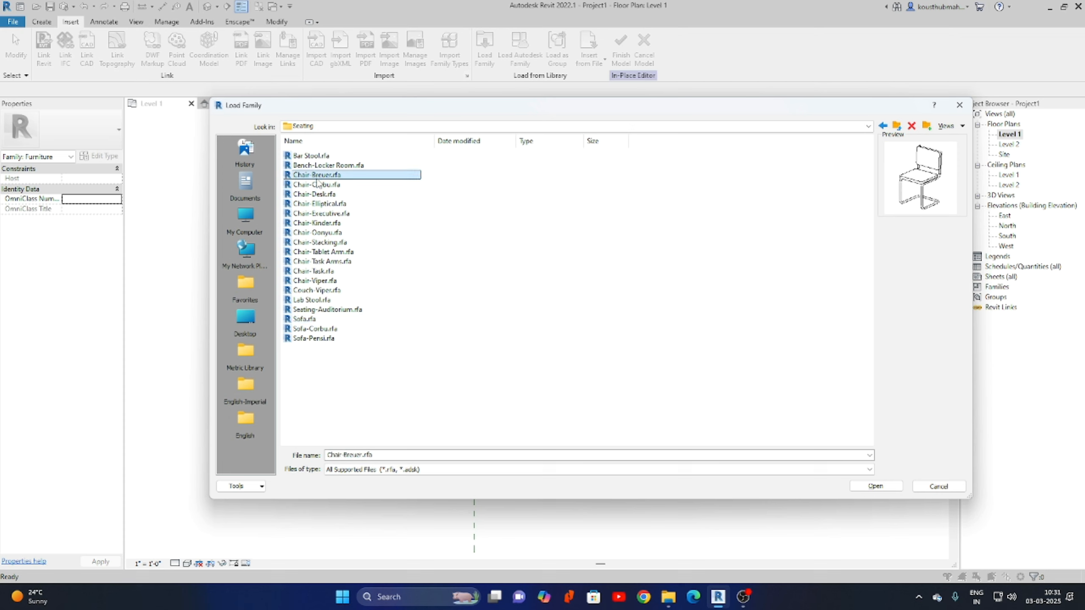
Load Chair-Breuer and place one chair (CM) below the table on the vertical reference line.
click(875, 486)
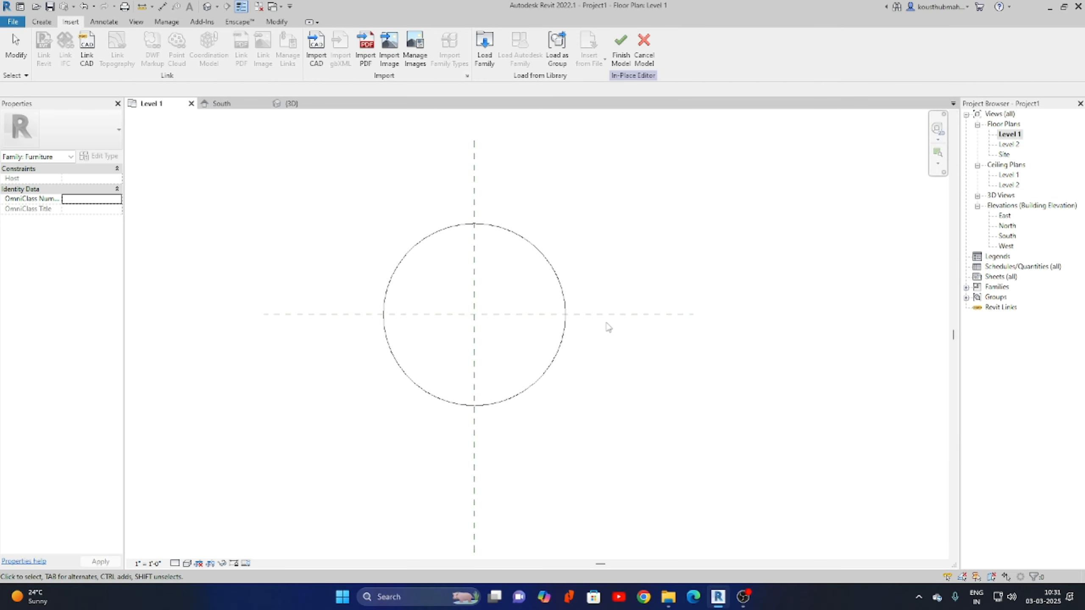
middle_drag(605, 324, 630, 328)
key(c)
key(m)
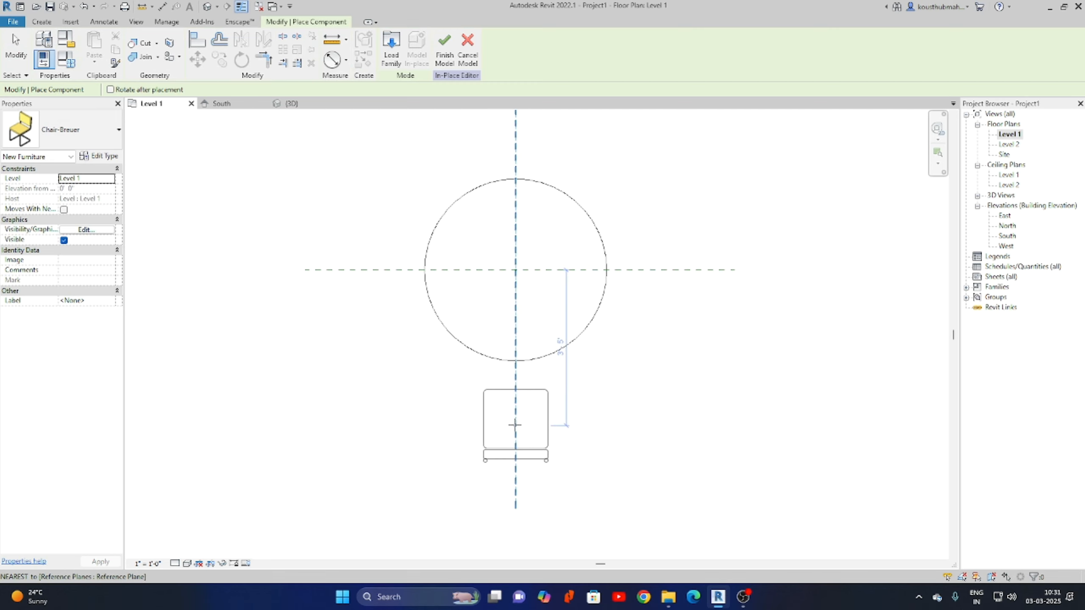
click(515, 424)
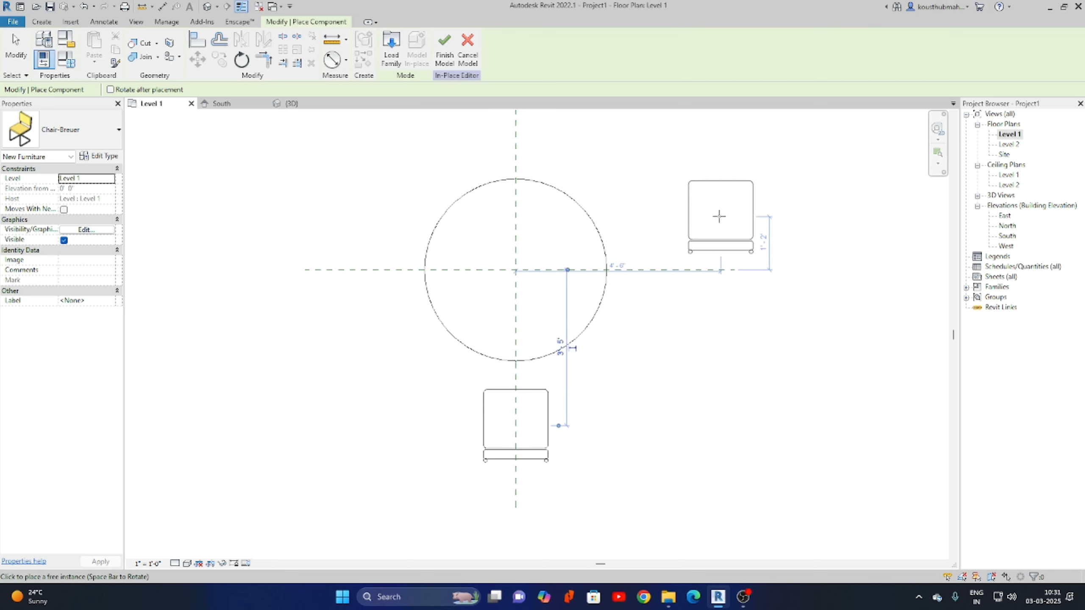
Exit component placement and select the placed chair.
right_click(719, 216)
click(764, 222)
right_click(747, 215)
click(772, 223)
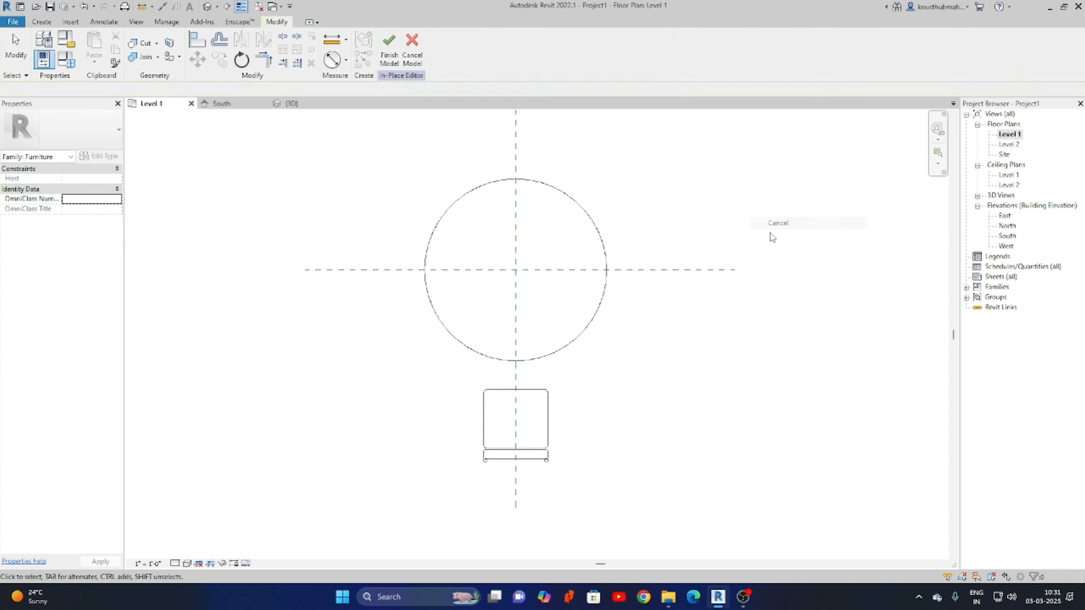
click(548, 429)
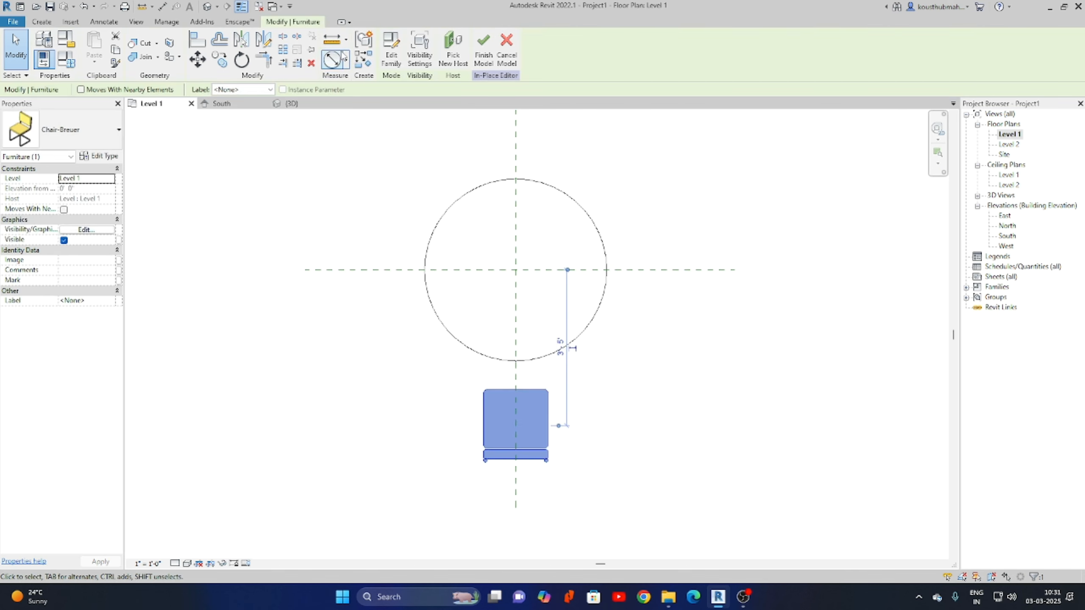
Radially array the chair about the table centre, starting straight down, giving three chairs on the right.
click(283, 50)
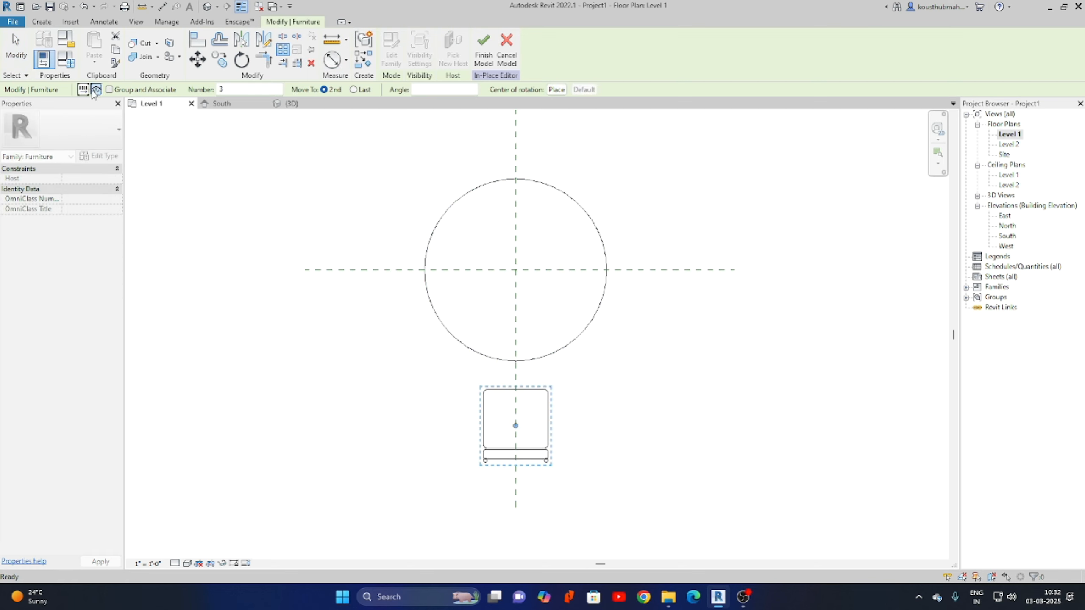
click(94, 91)
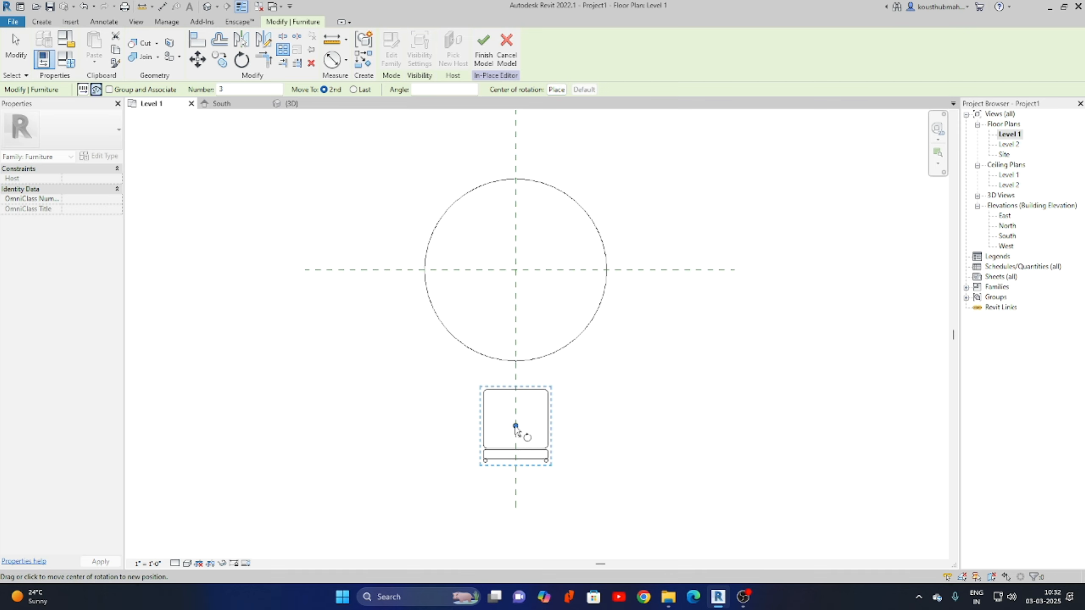
drag(515, 426, 515, 269)
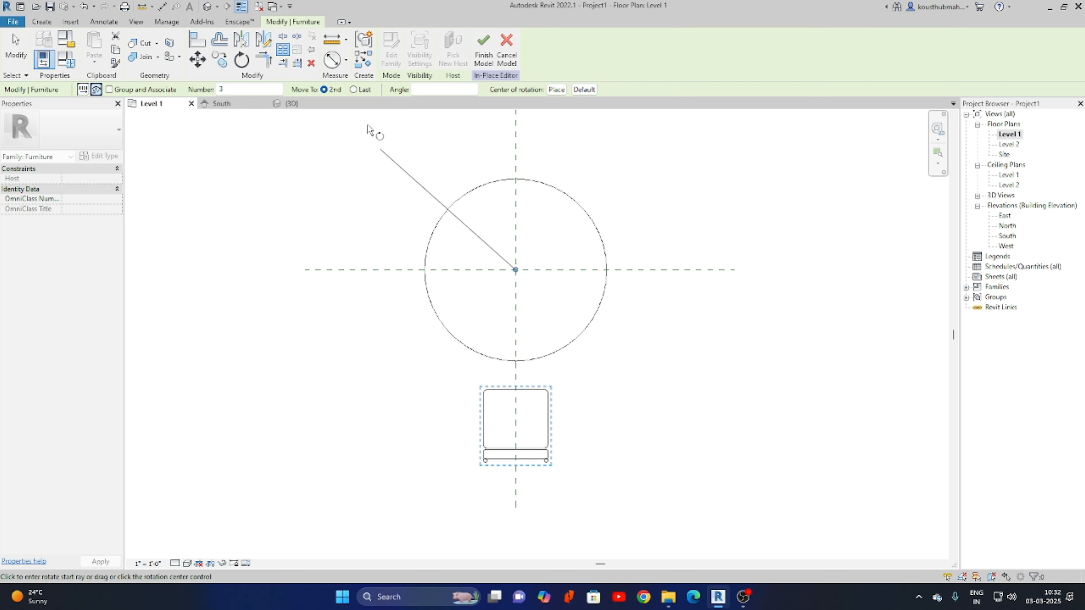
click(516, 477)
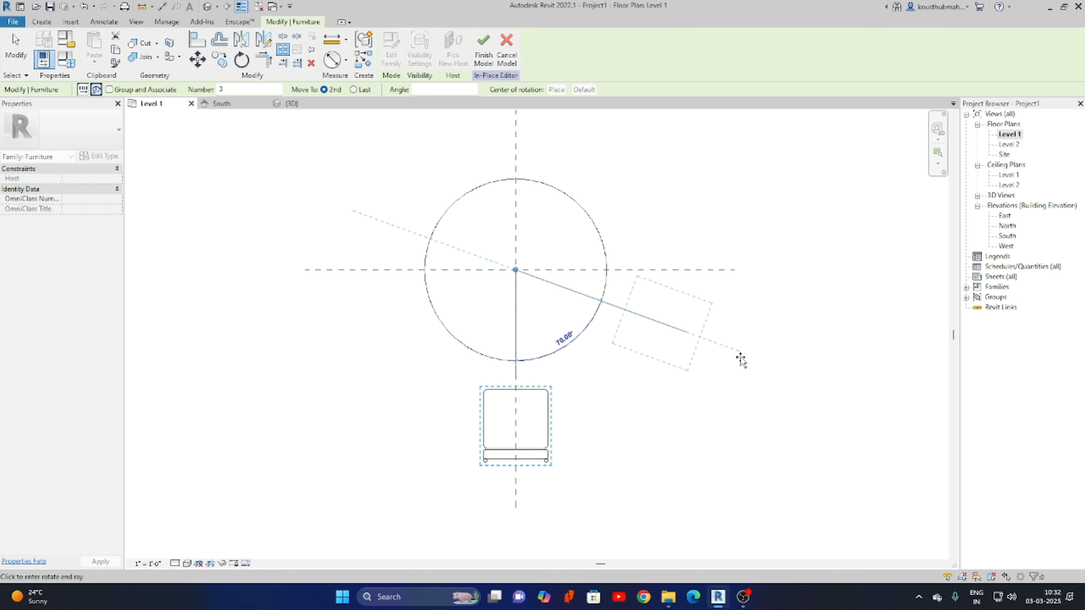
click(711, 351)
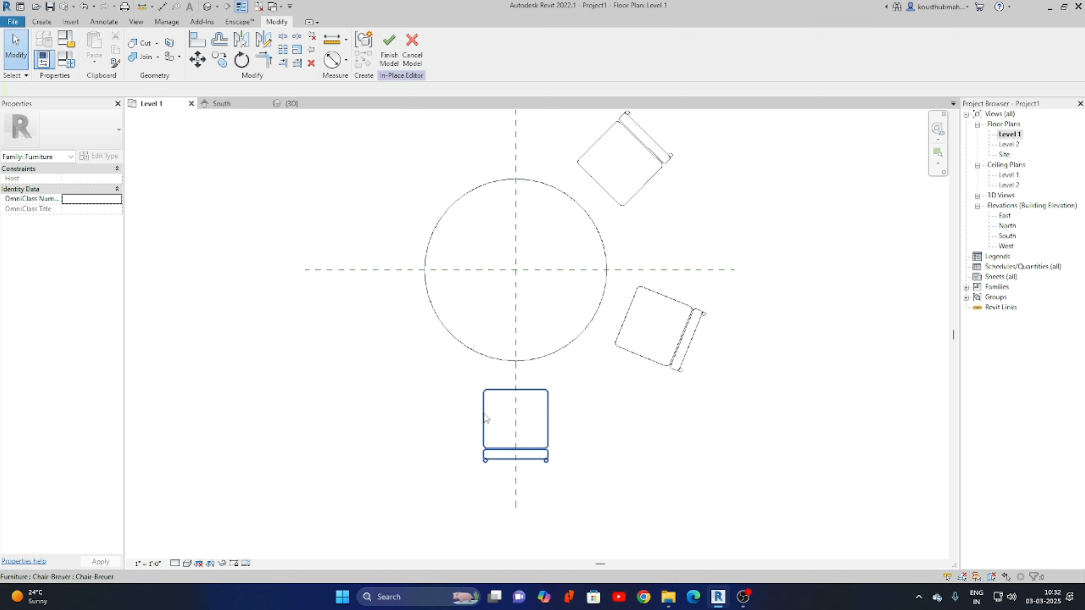
Delete the right and top arrayed chairs, keeping only the chair below the table.
click(550, 437)
scroll(634, 491, down, 2)
click(659, 460)
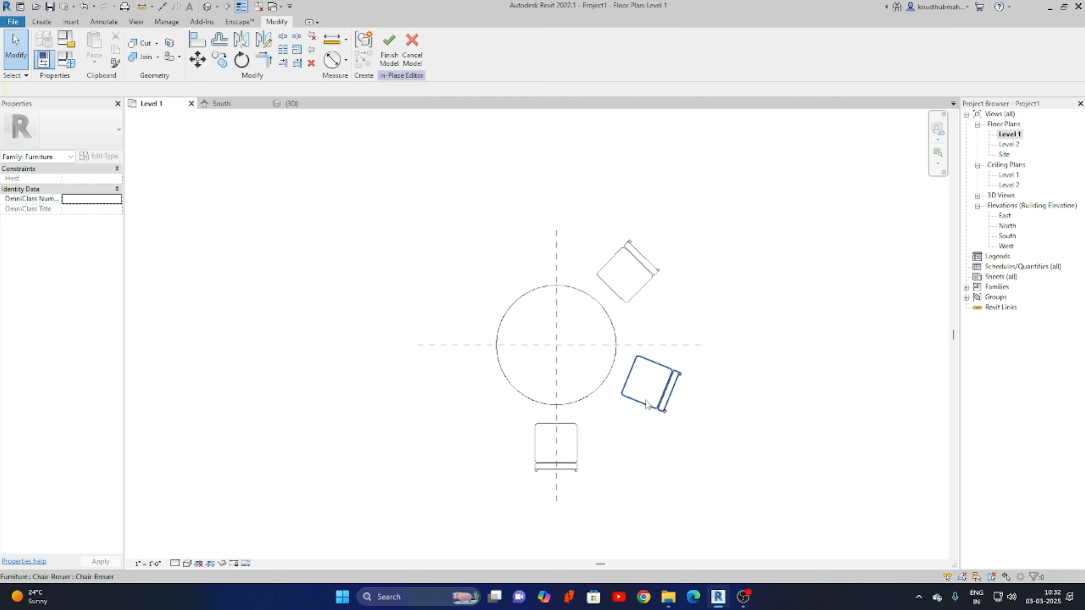
click(651, 415)
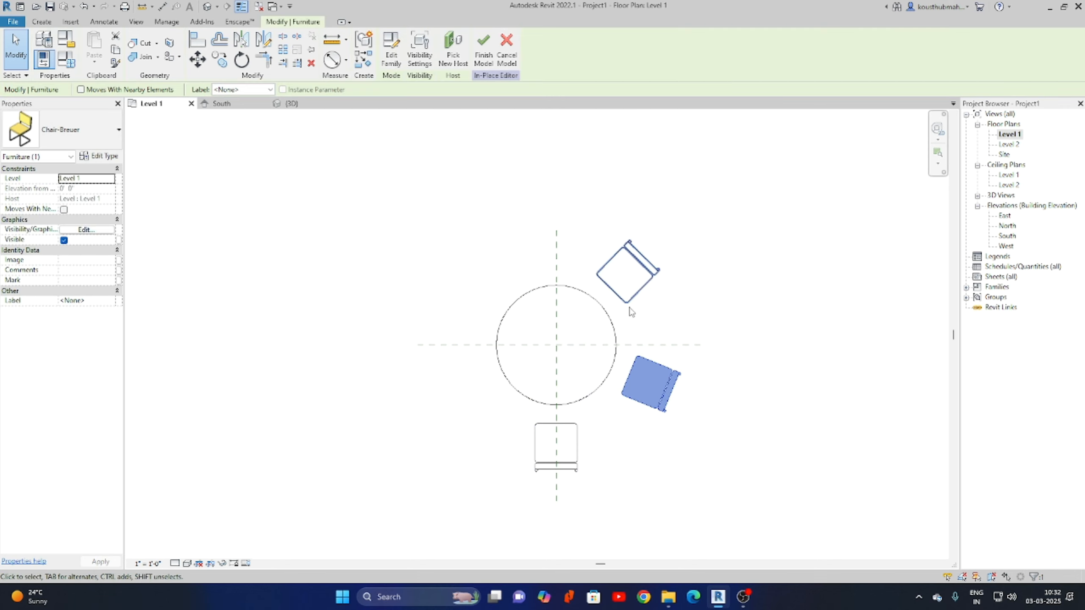
key(Delete)
click(637, 282)
key(Delete)
click(555, 444)
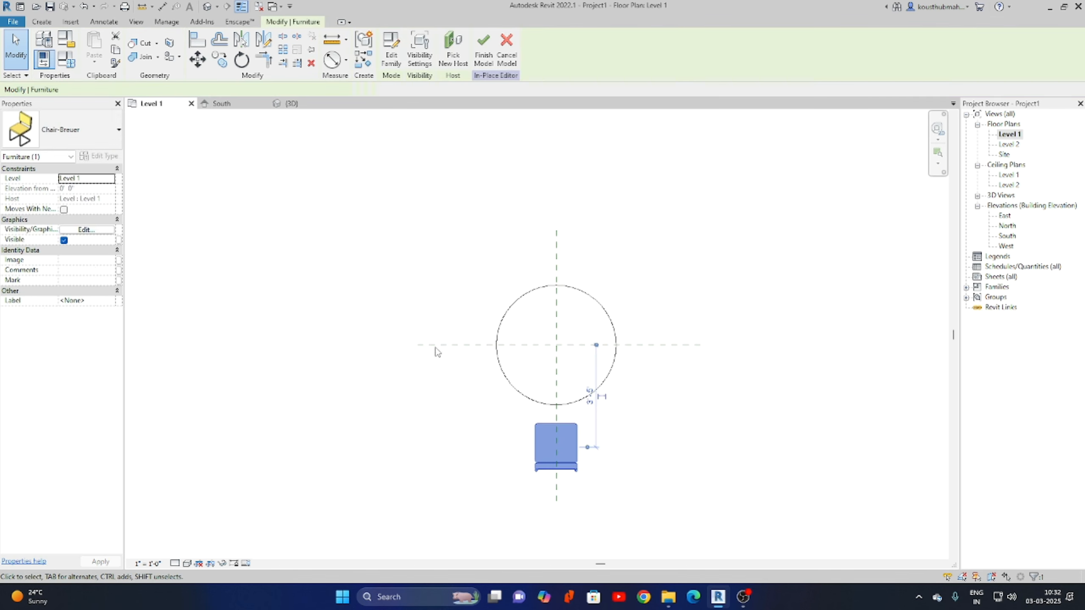
Re-array the chair radially about the table centre with a count of 3.
click(283, 49)
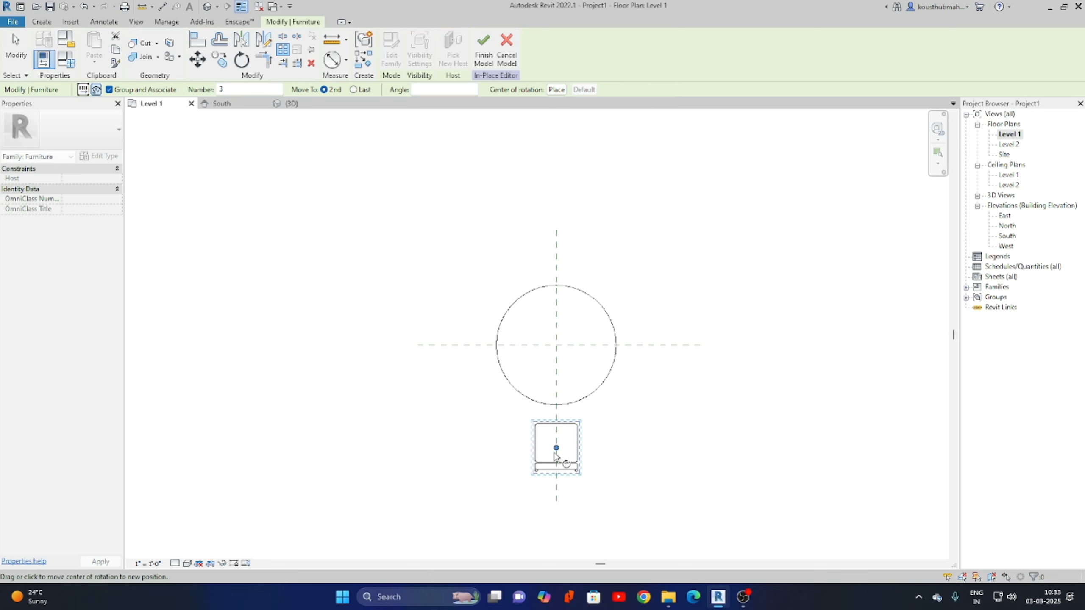
drag(556, 448, 556, 345)
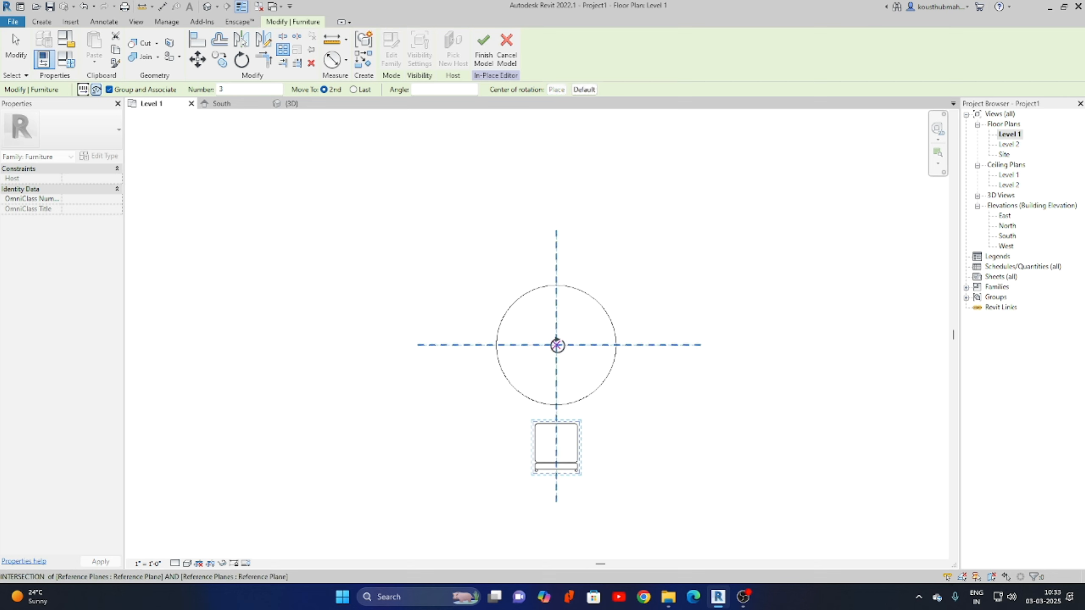
click(556, 448)
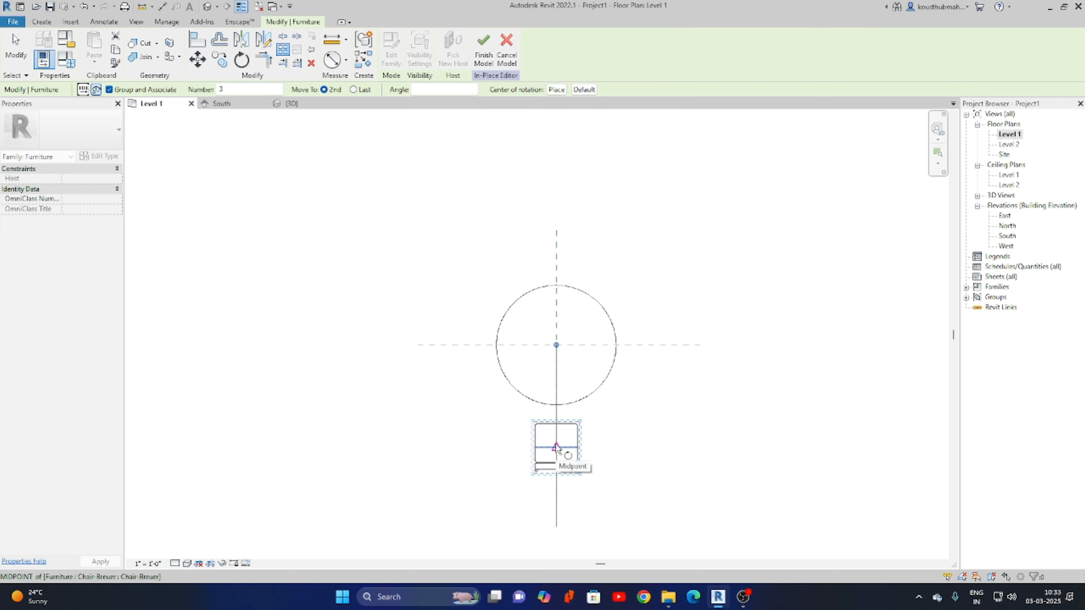
click(728, 294)
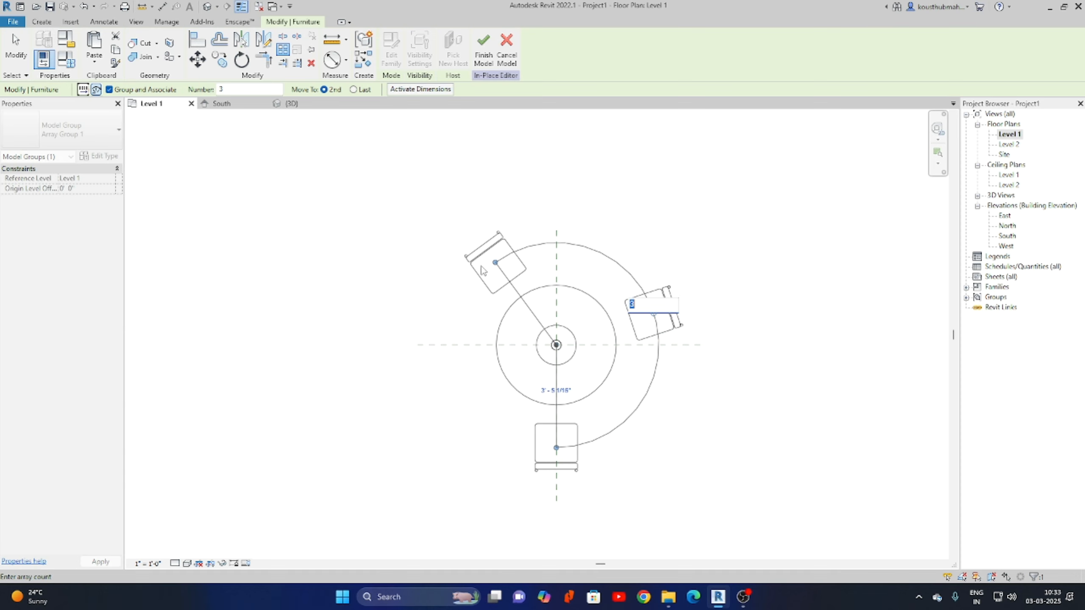
key(Return)
click(687, 460)
Drag the chair array's arc out to nearly a full circle.
scroll(637, 354, up, 1)
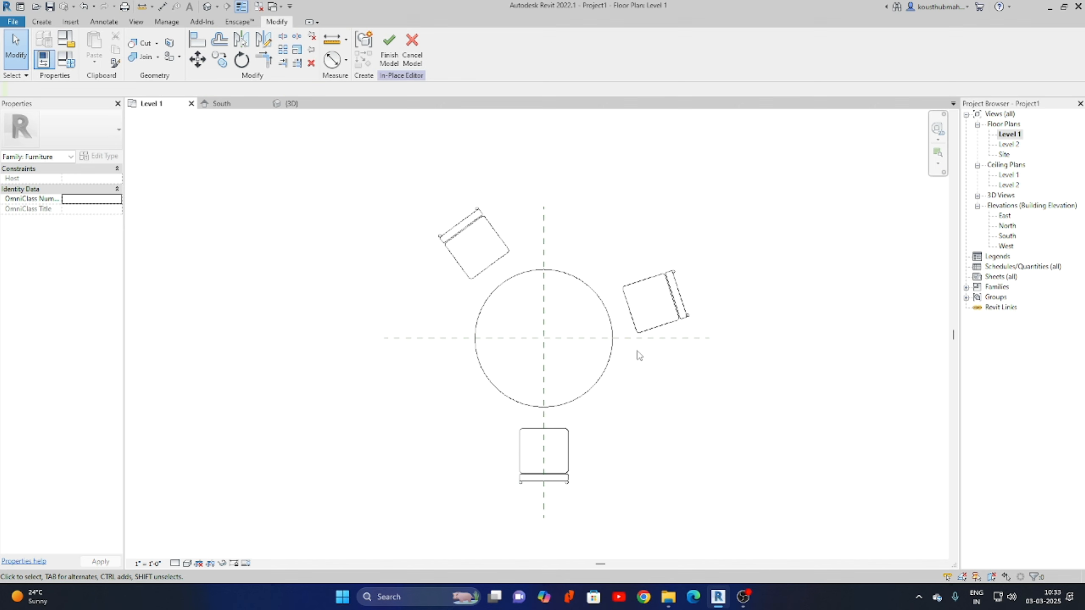
click(643, 305)
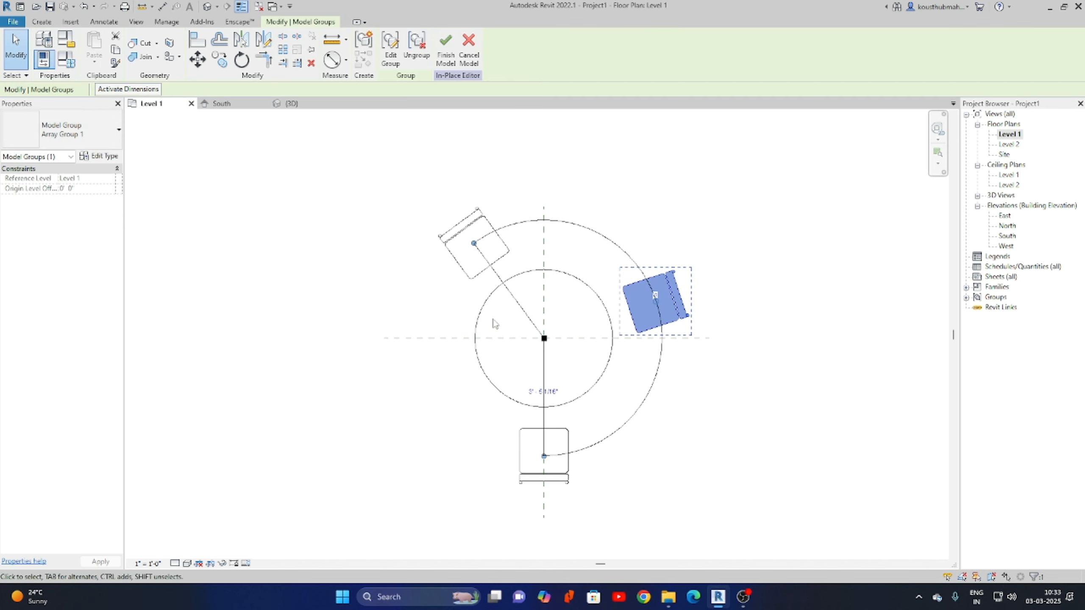
drag(474, 248, 546, 529)
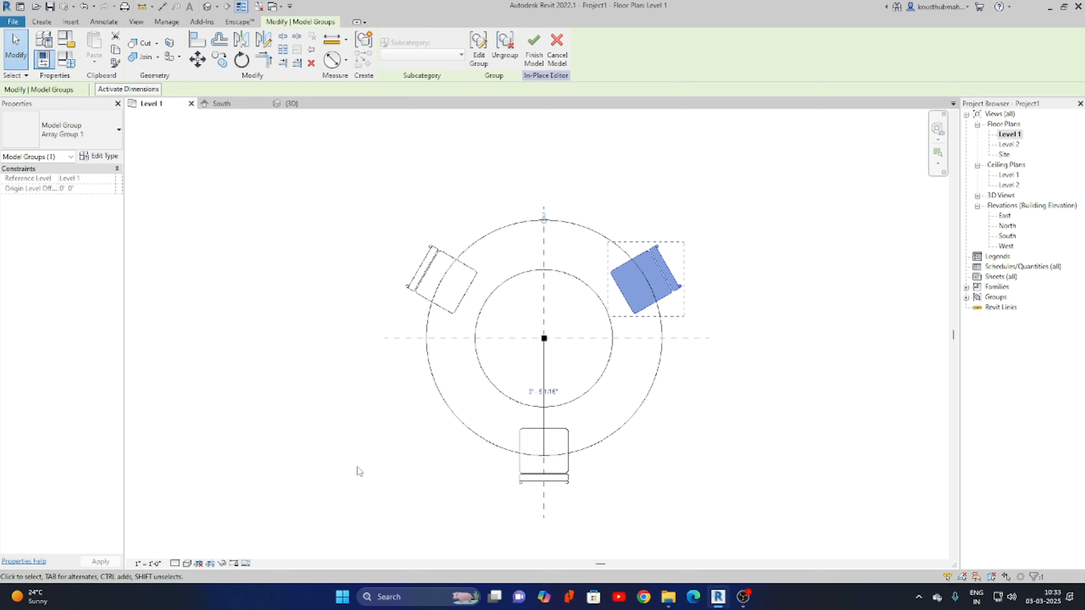
click(570, 203)
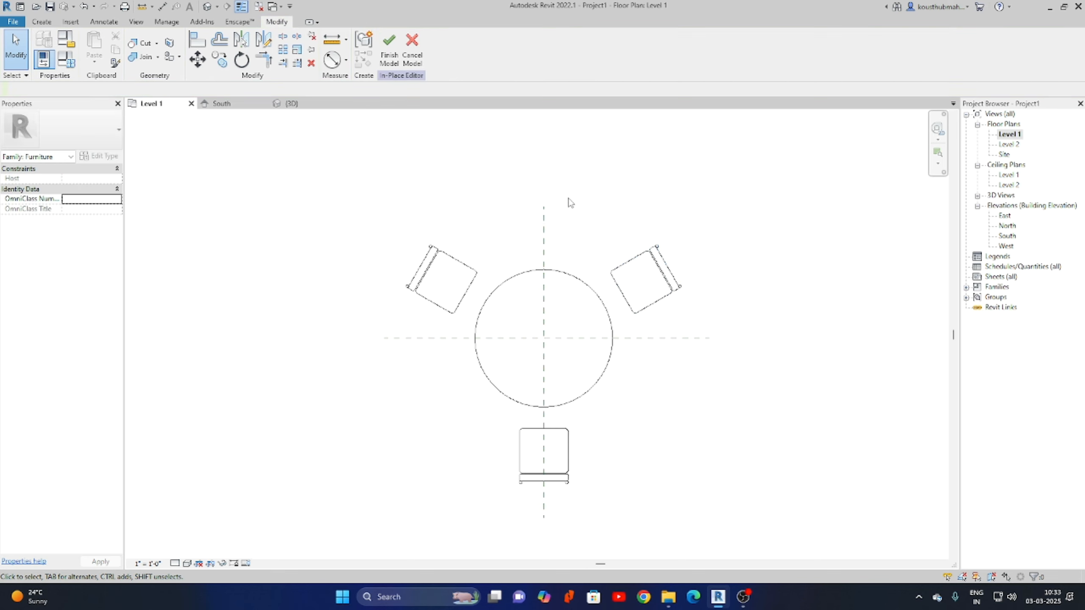
Change the array count to 5 chairs spaced evenly around the table.
click(440, 268)
click(549, 215)
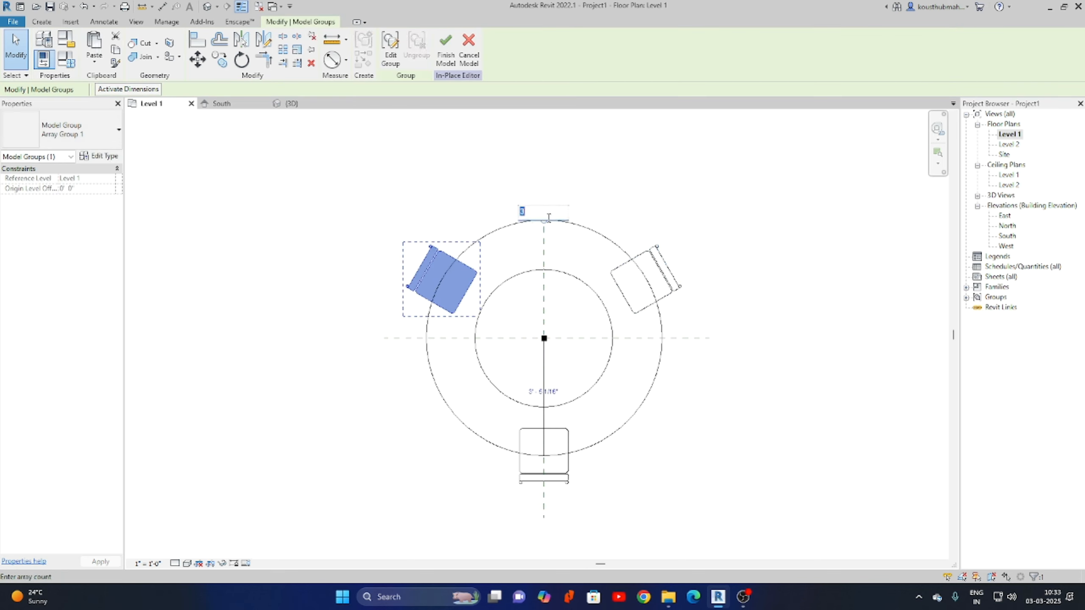
text(5)
key(Return)
click(673, 304)
middle_drag(674, 305, 695, 262)
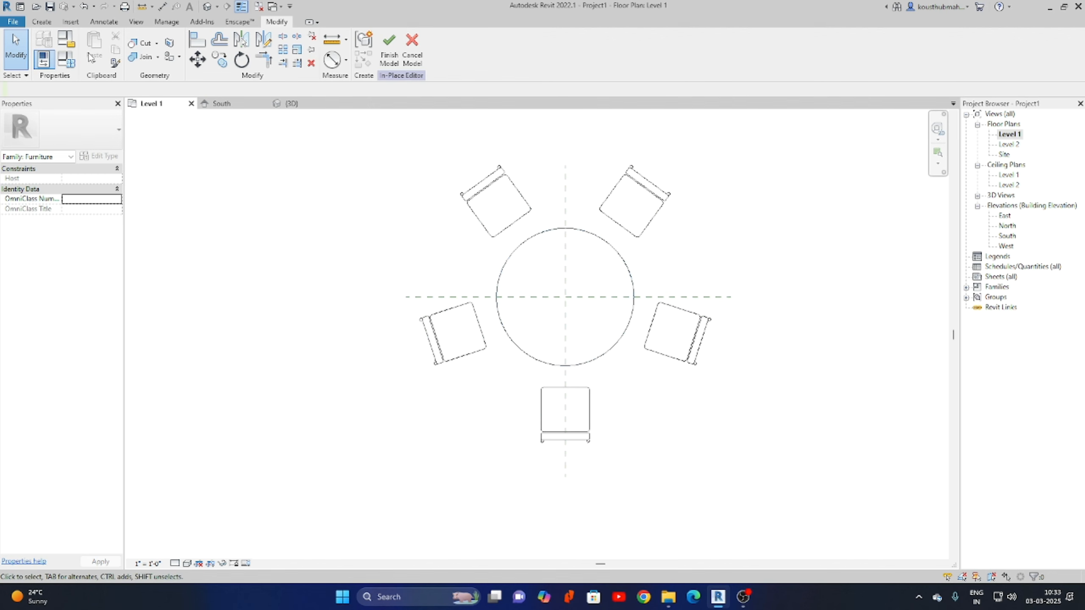
click(66, 59)
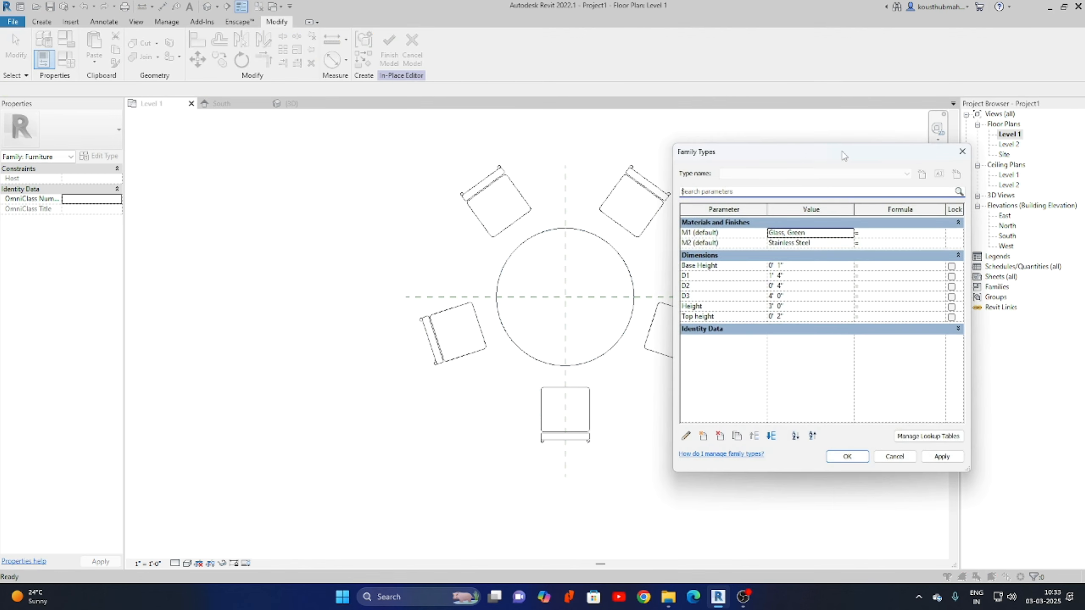
drag(844, 156, 896, 134)
click(859, 274)
text(5)
click(985, 437)
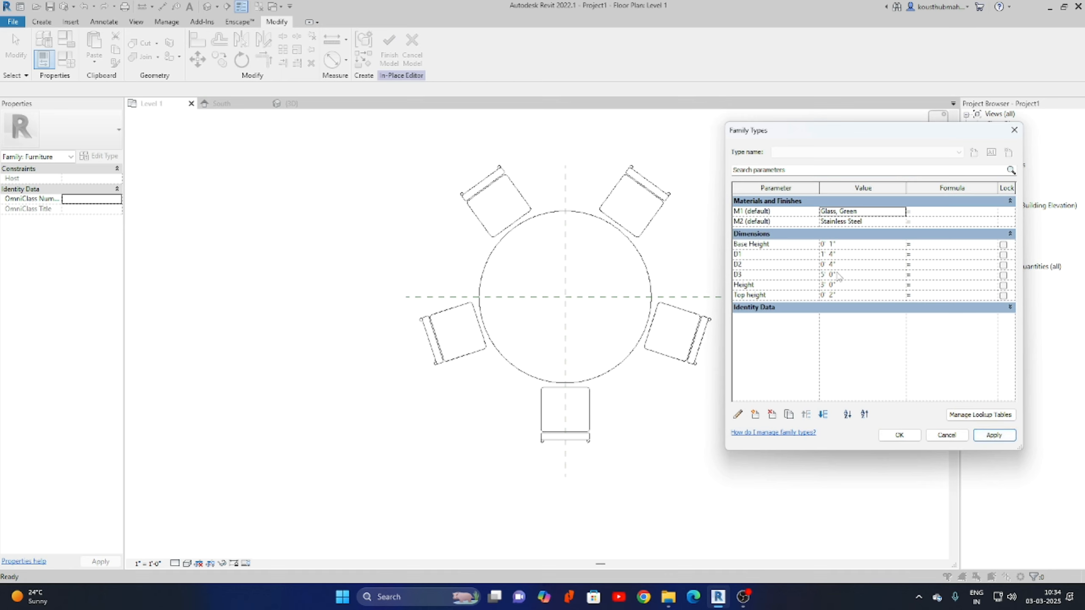
click(852, 274)
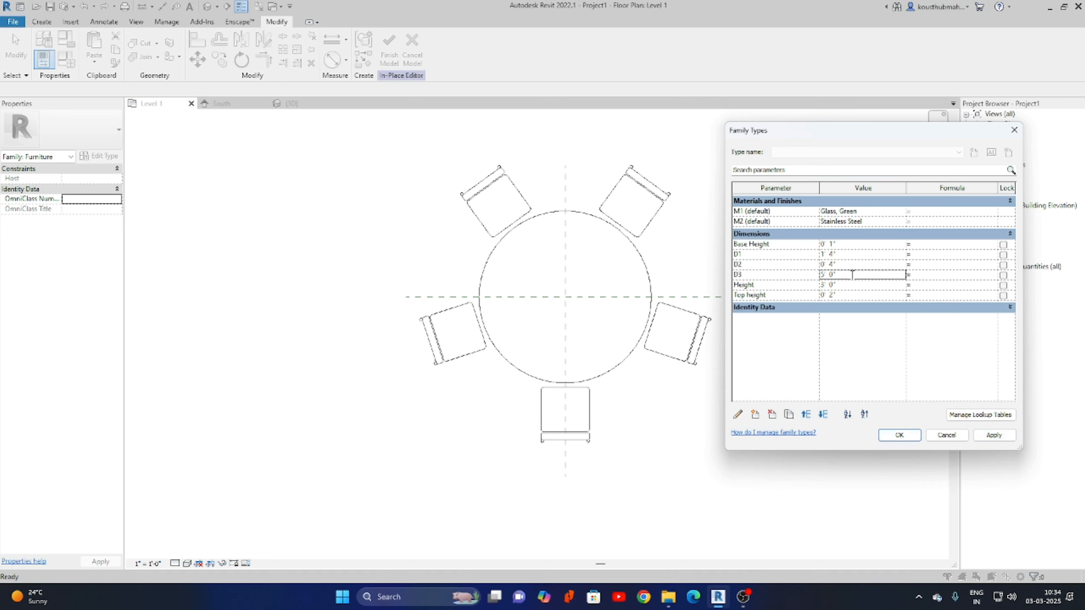
text(6)
click(994, 435)
click(851, 275)
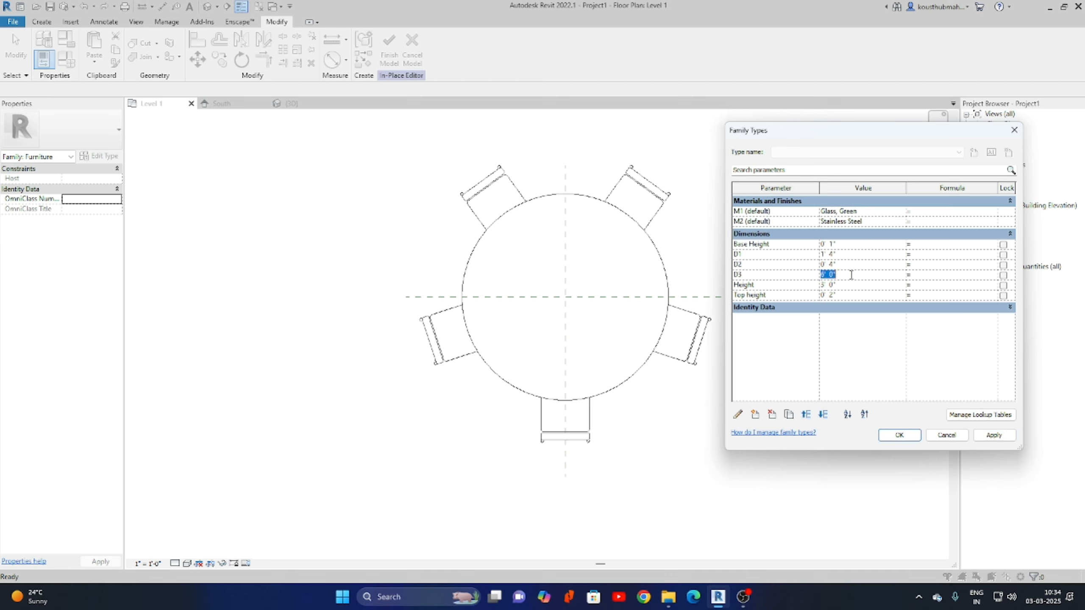
text(4)
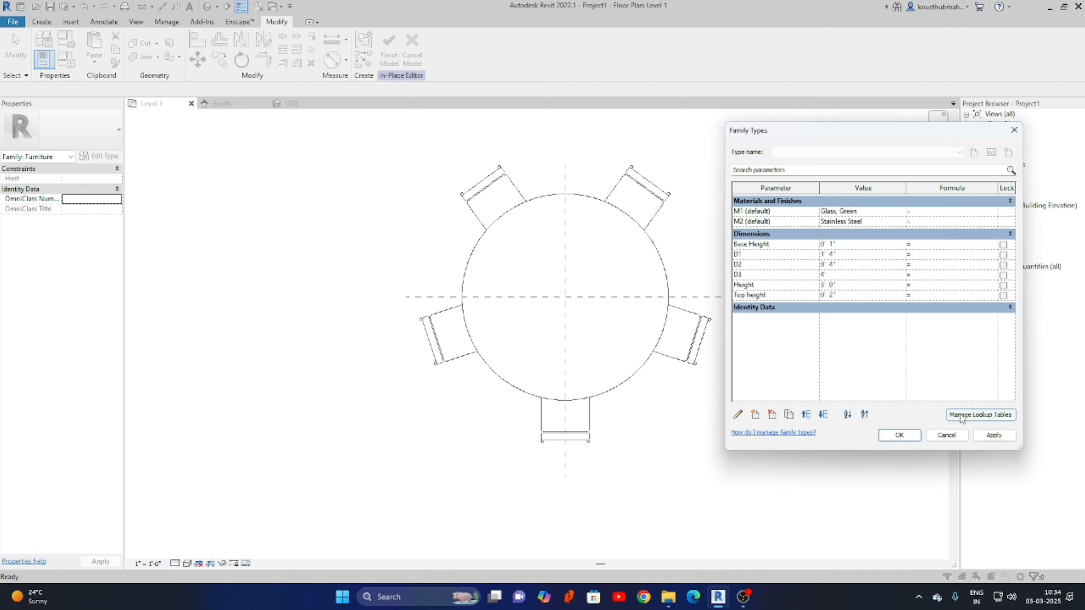
click(994, 435)
Accept the parameters, then place a diameter dimension across the chairs' array circle.
click(897, 436)
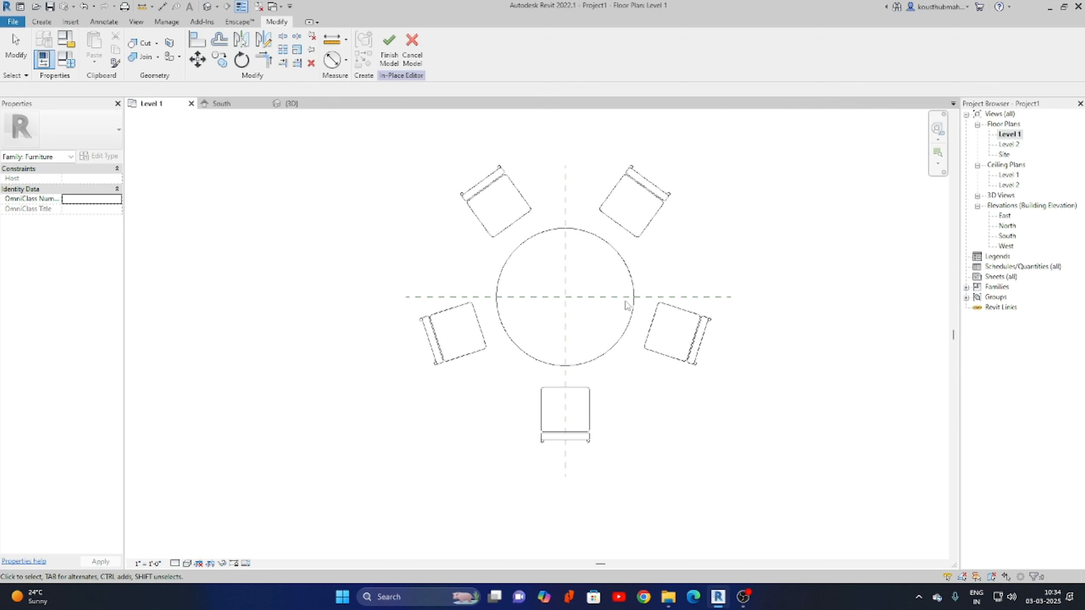
scroll(739, 338, up, 1)
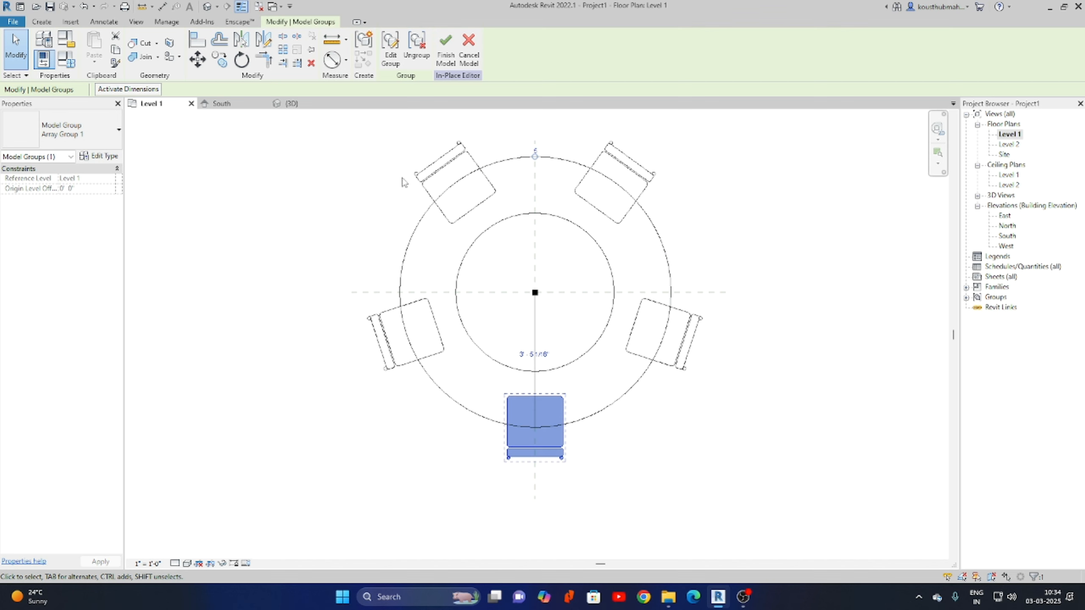
click(332, 59)
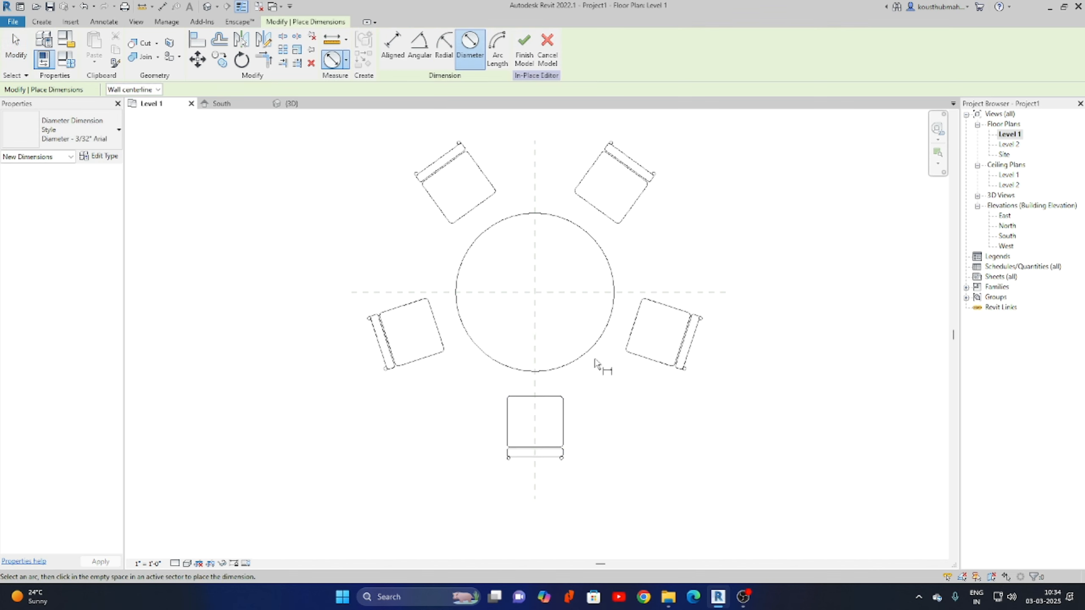
click(622, 401)
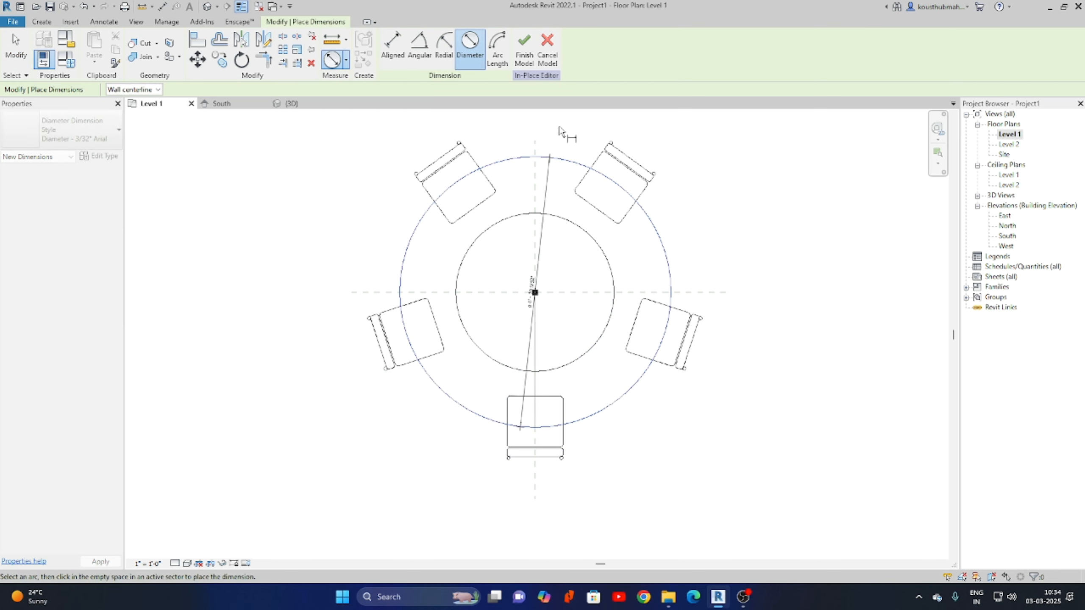
click(703, 183)
right_click(738, 237)
click(780, 248)
right_click(770, 238)
click(827, 247)
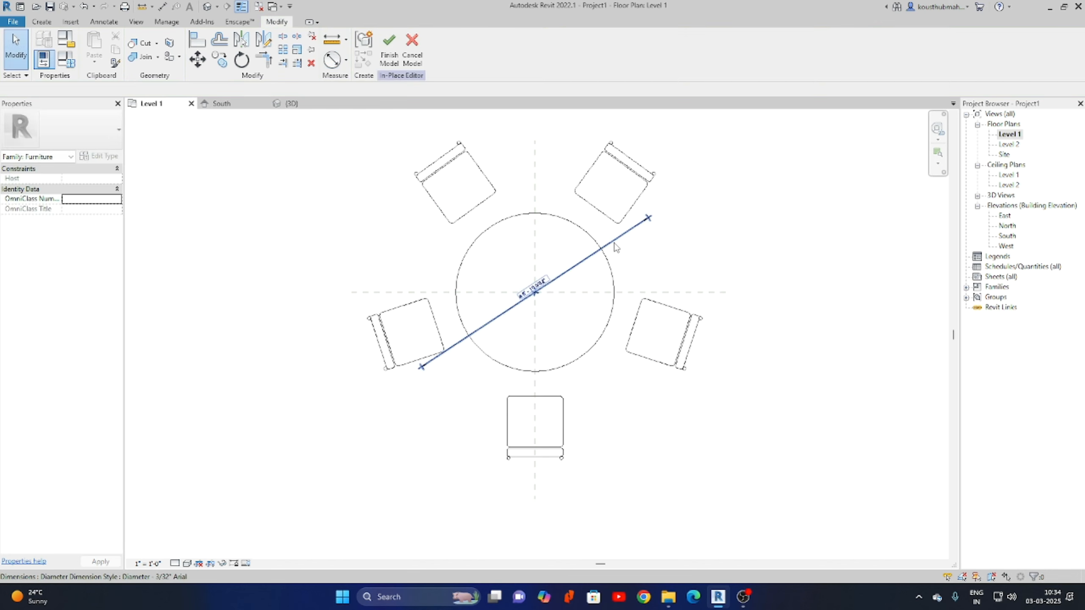
Label the diameter dimension as parameter D4 and give it the formula D3 + 2'.
click(584, 261)
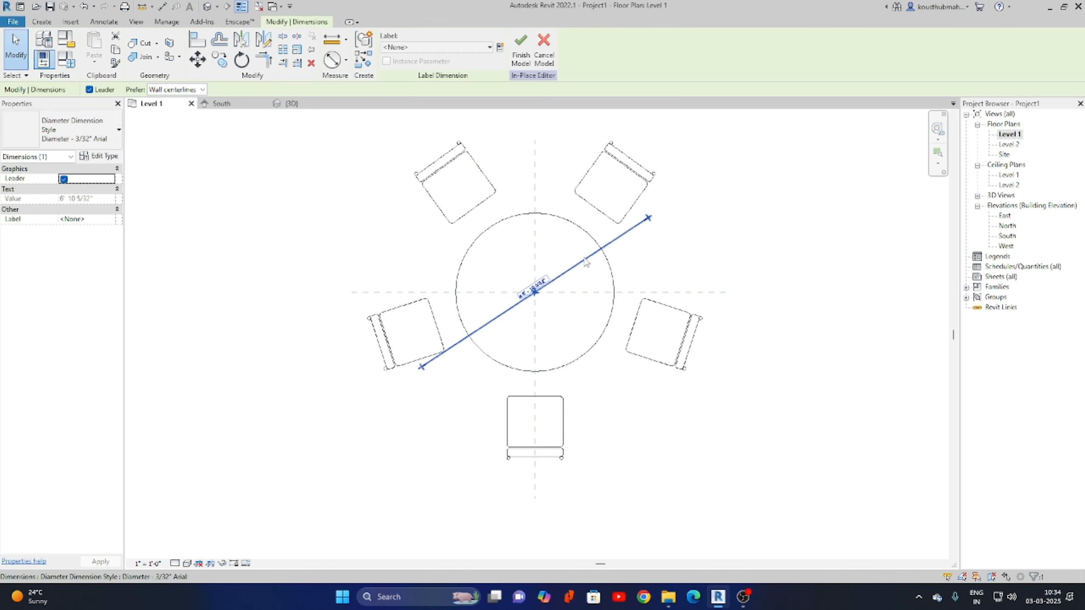
click(498, 49)
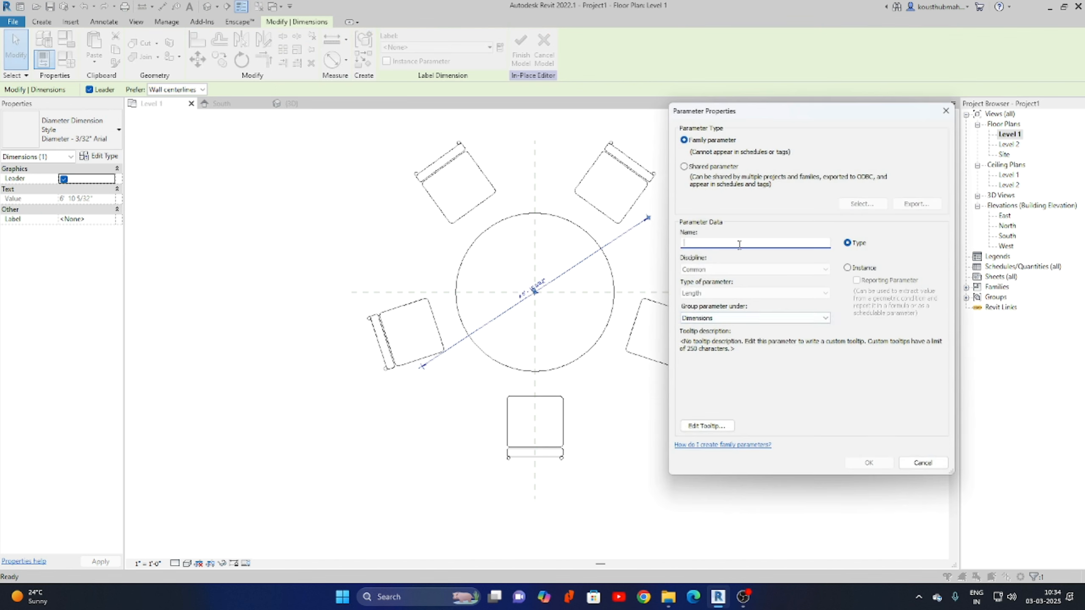
text(D4)
click(868, 463)
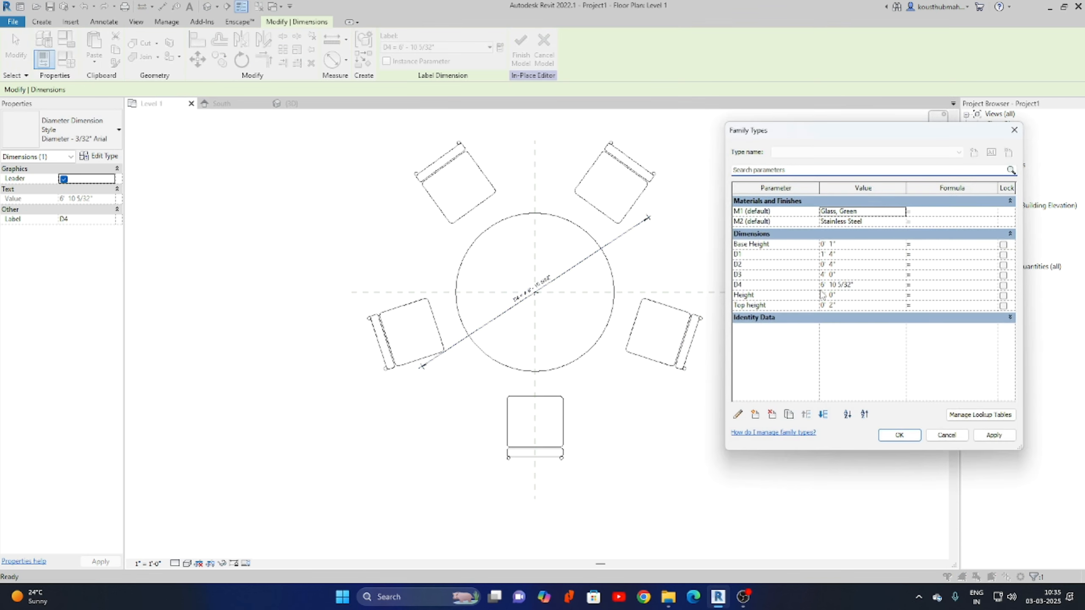
click(930, 286)
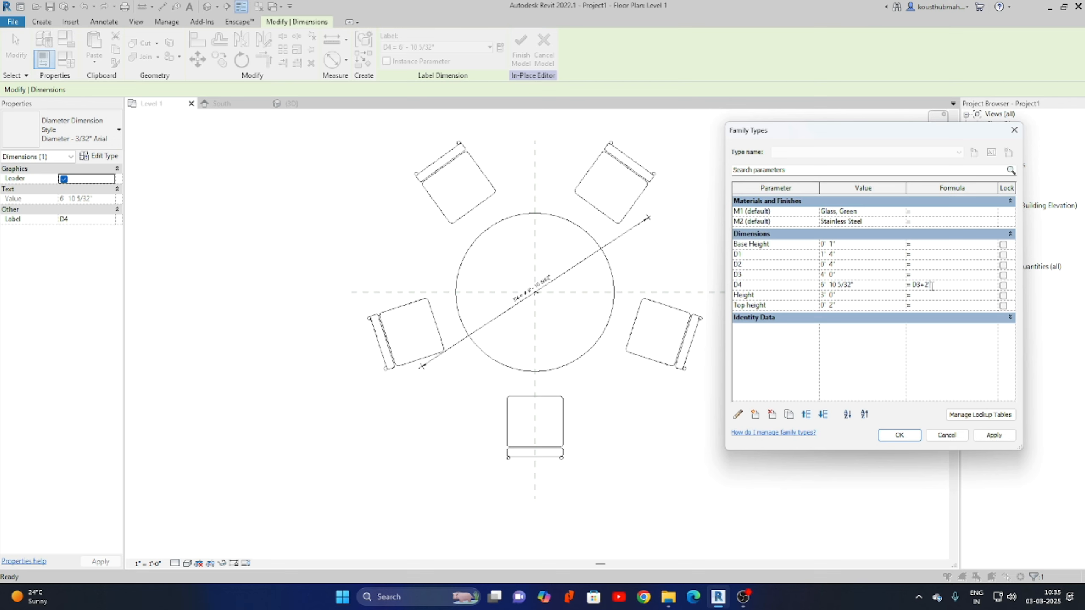
click(981, 437)
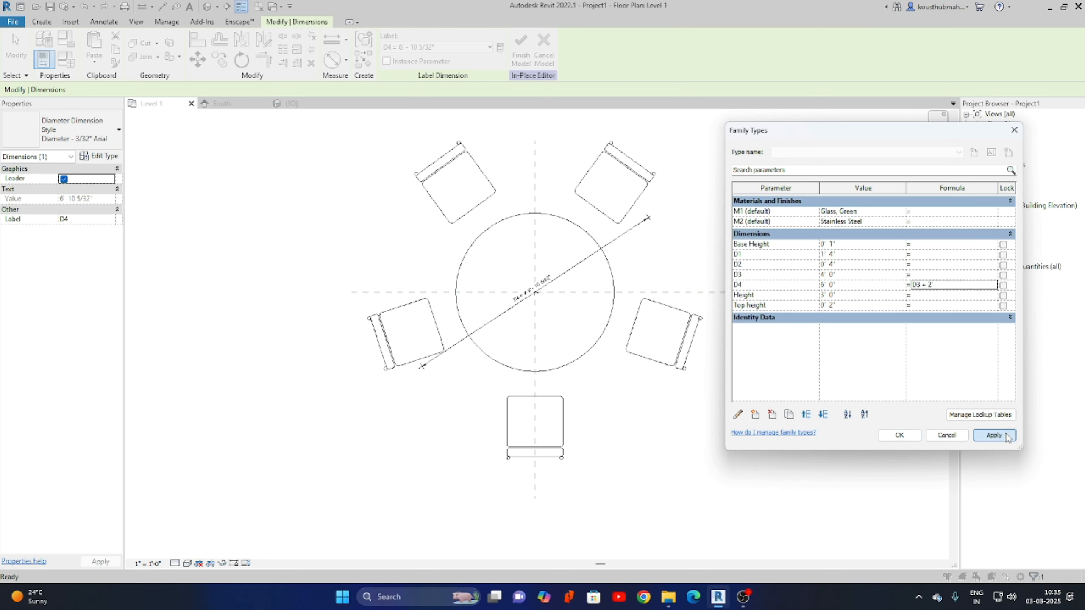
Select the tabletop and enter 6 as the D3 table diameter in Family Types.
click(900, 435)
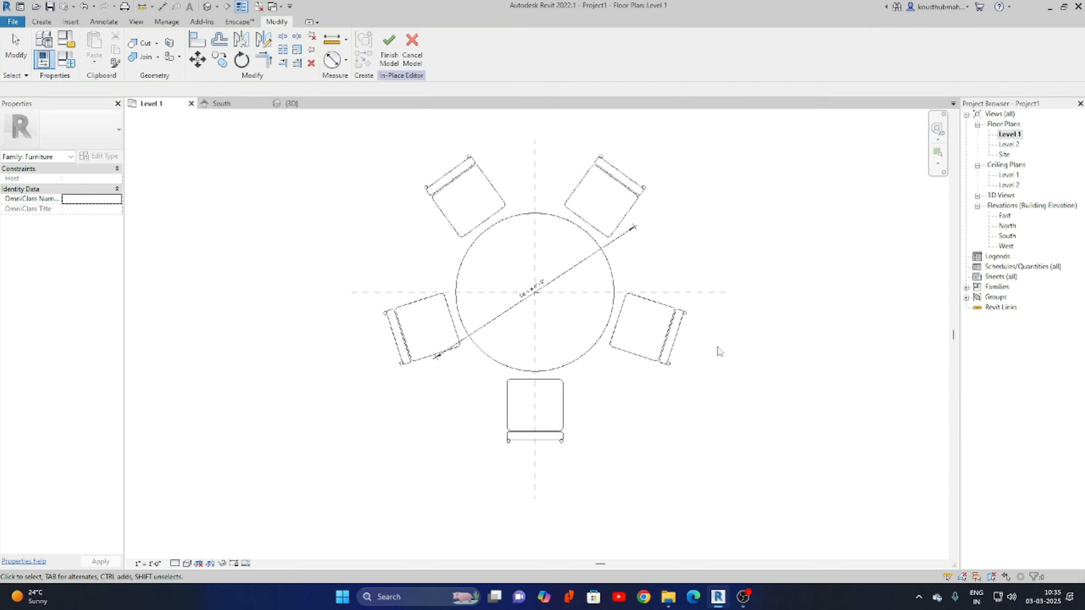
click(614, 270)
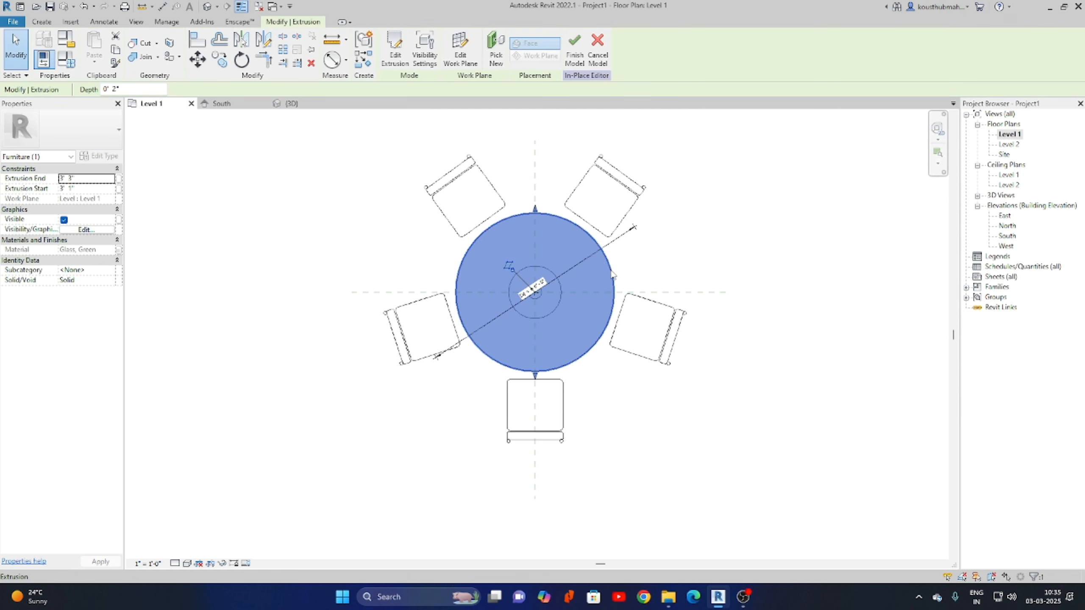
click(67, 60)
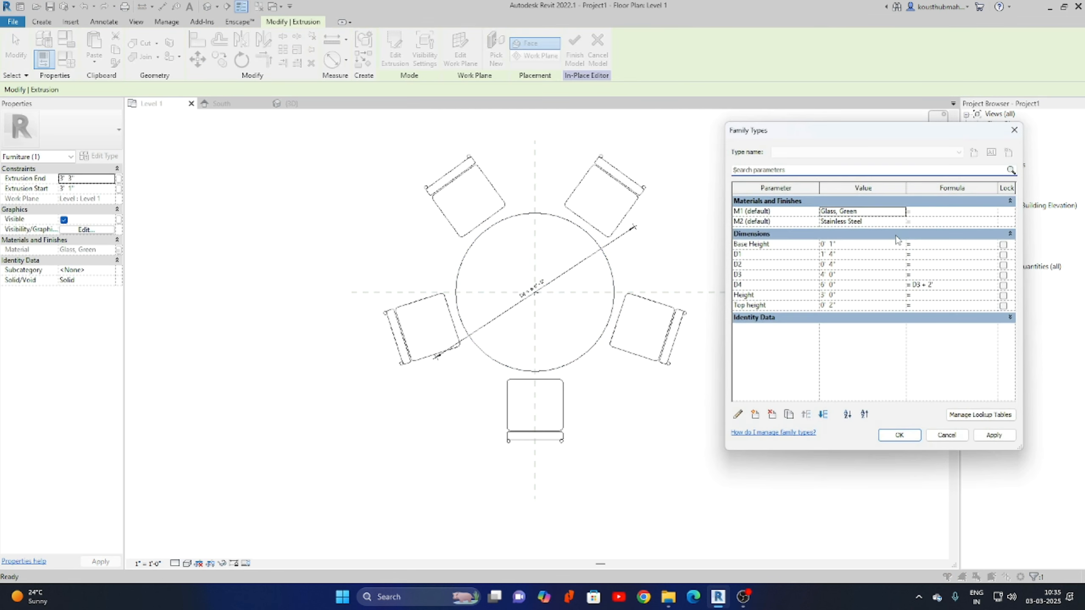
click(858, 276)
text(6)
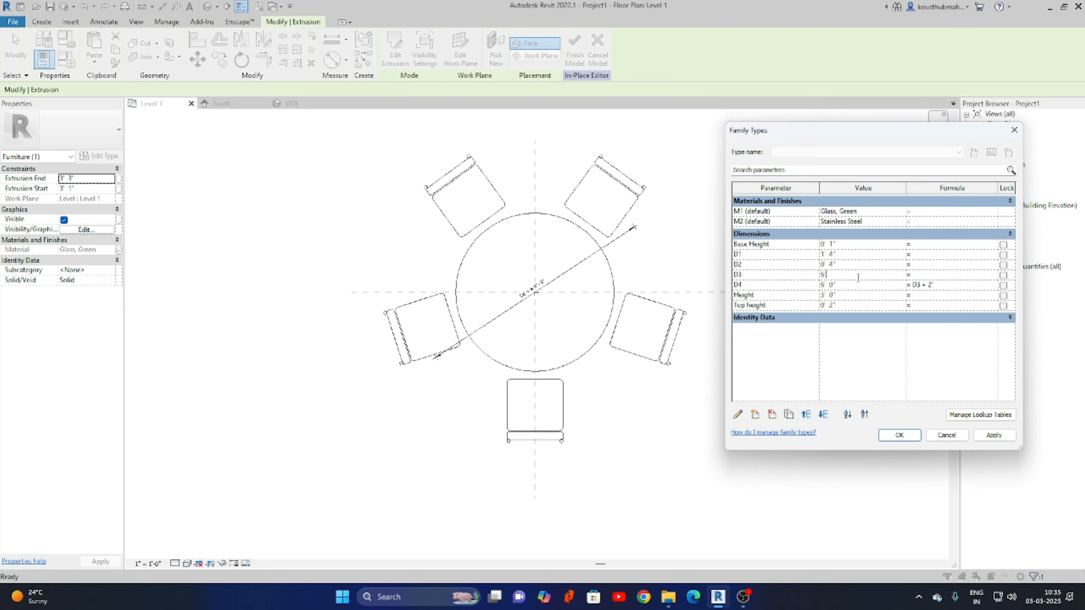